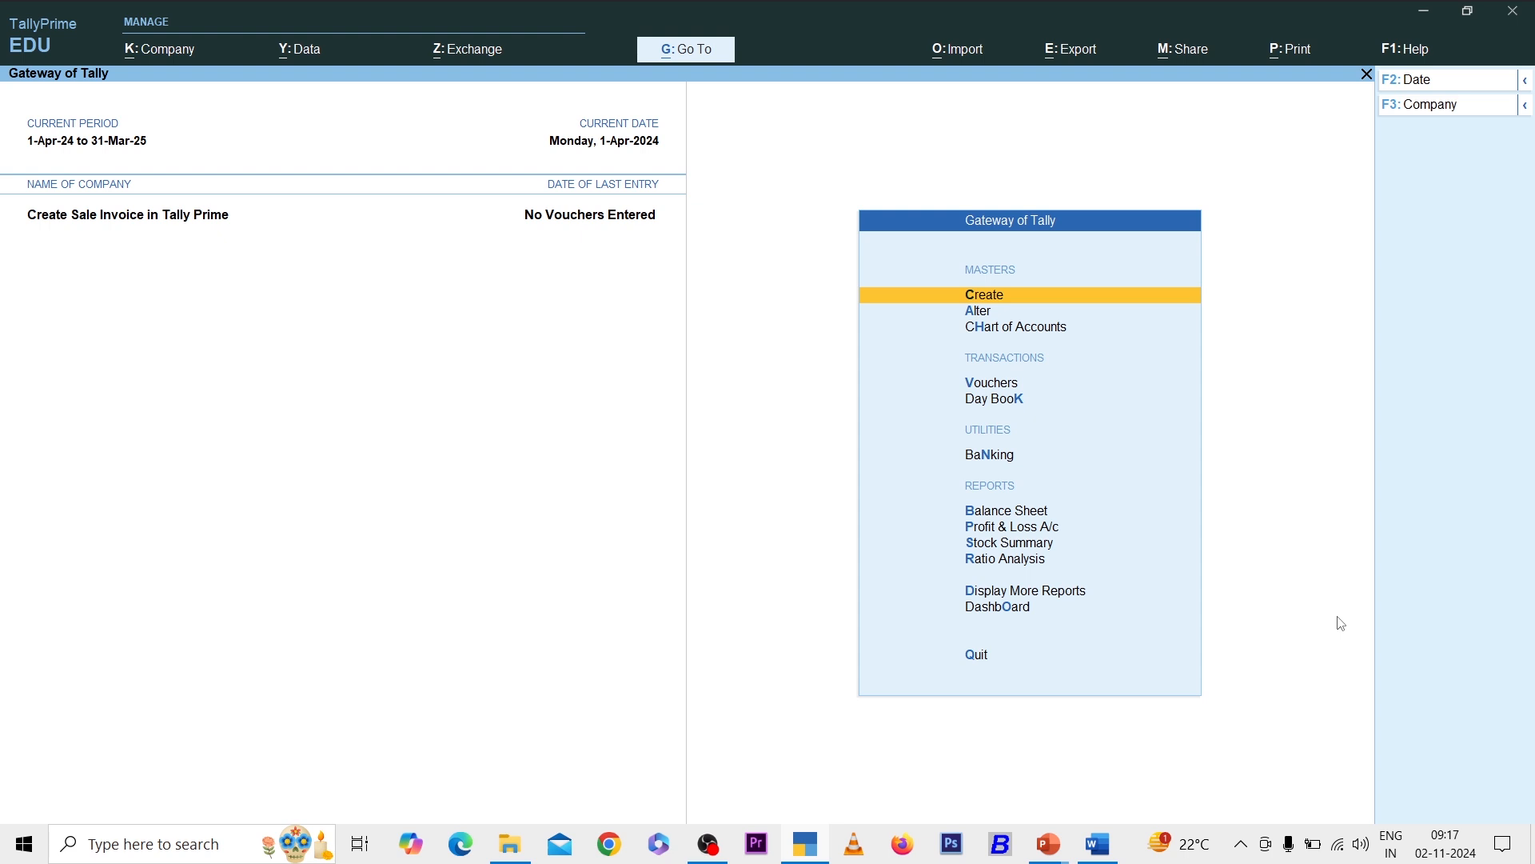
- View the Balance Sheet briefly and return to the Gateway
key(Down)
key(Down)
key(Down)
key(Down)
key(Down)
key(Down)
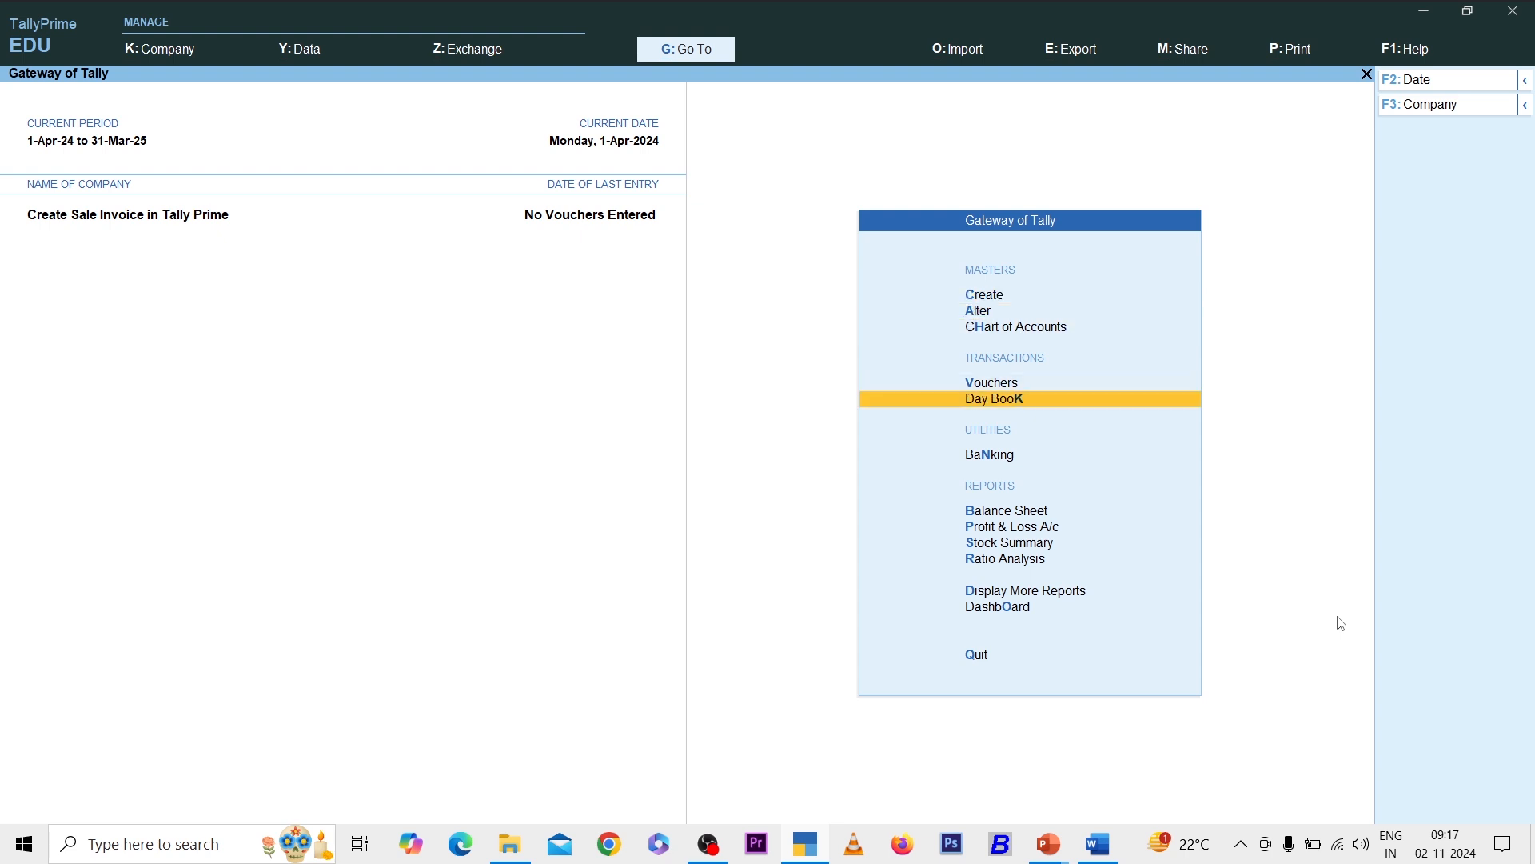
key(Return)
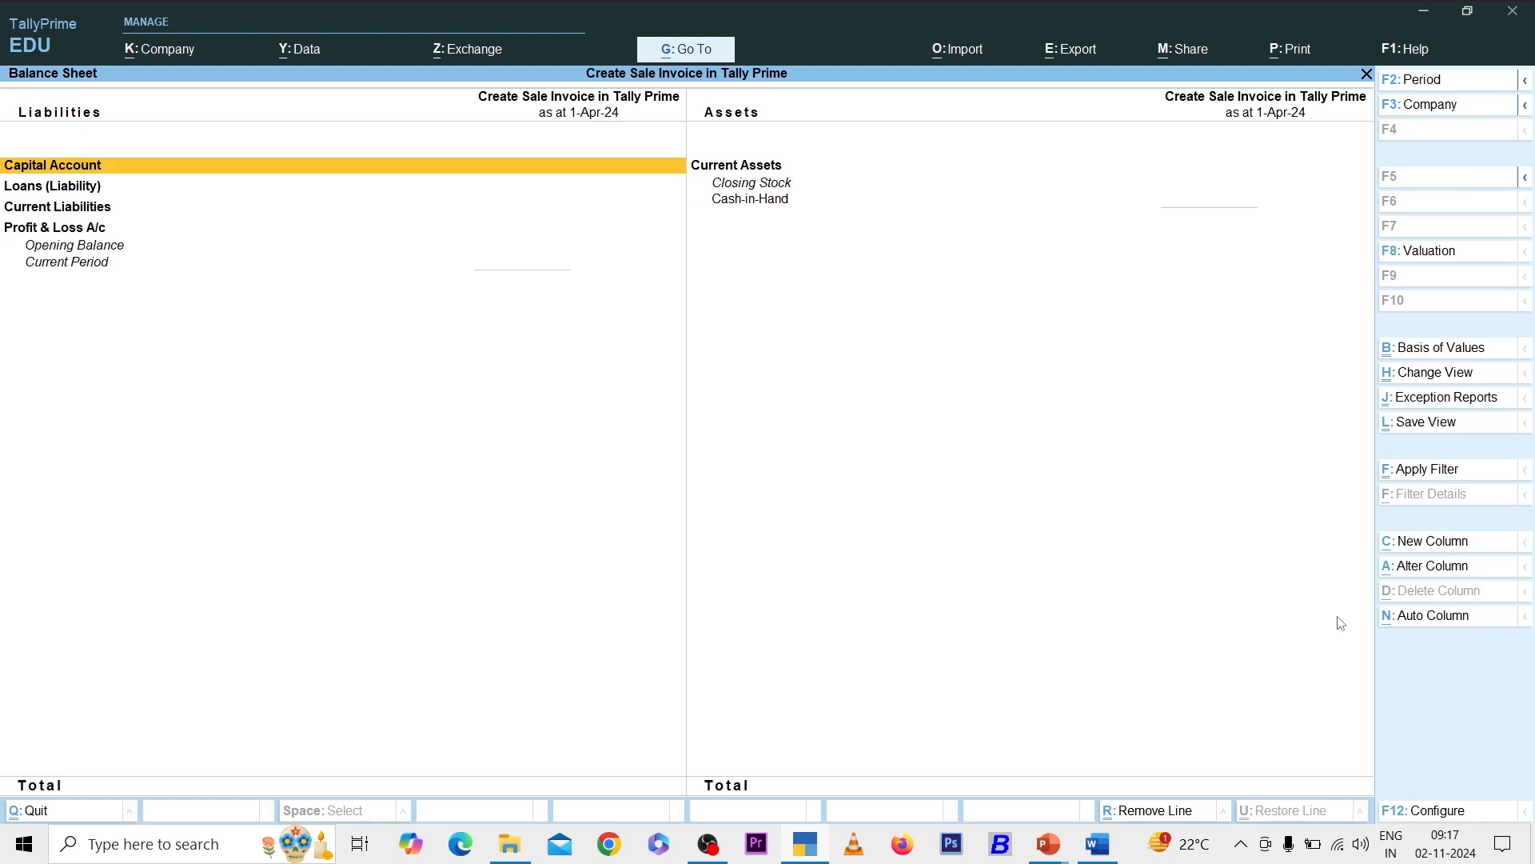
key(Escape)
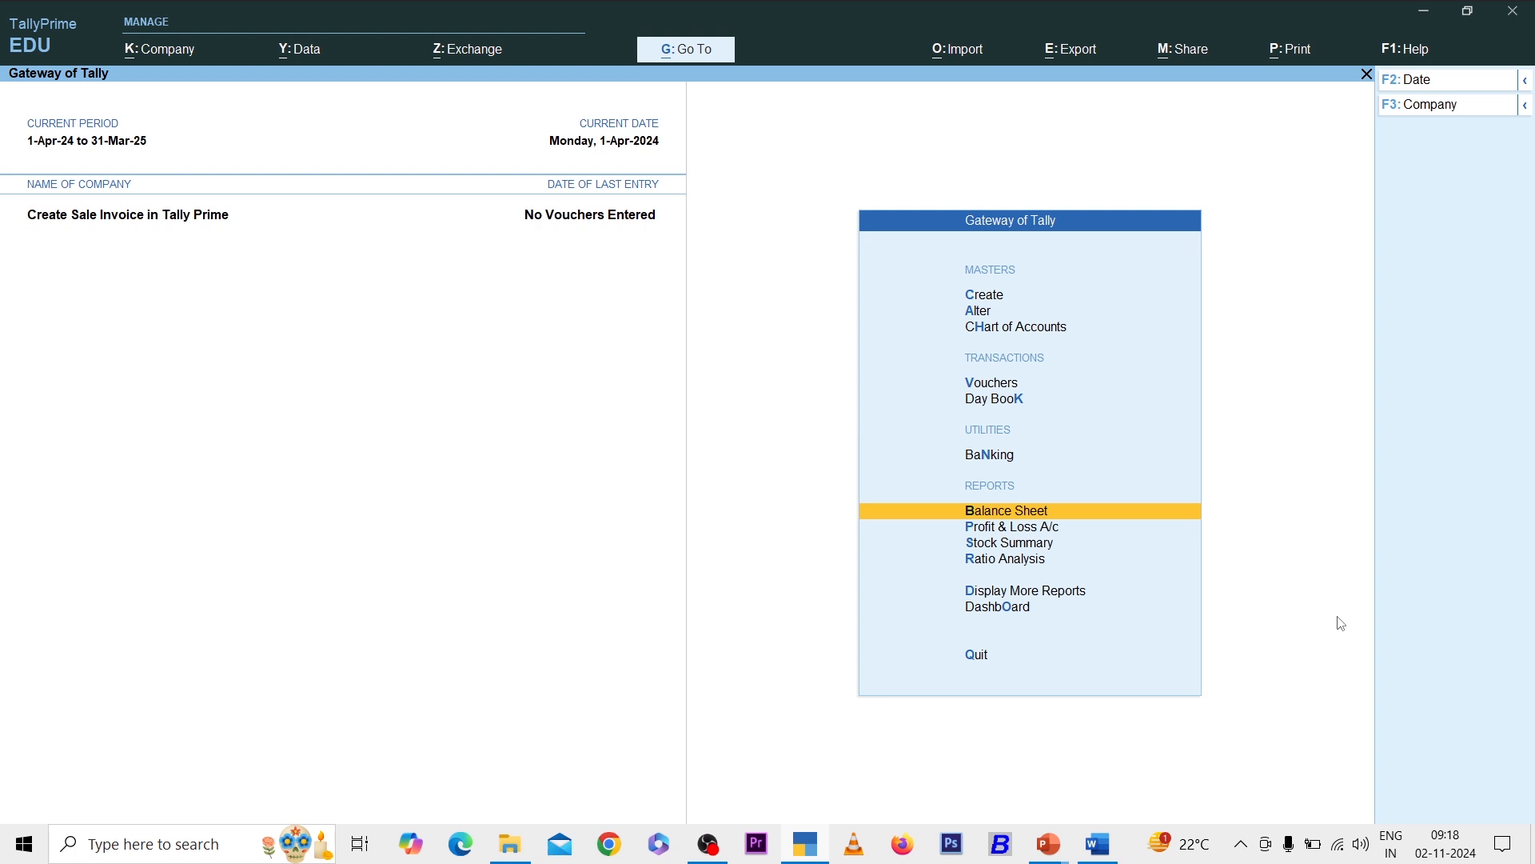
- Start a Receipt voucher and create a new Capital ledger for its credit line
key(v)
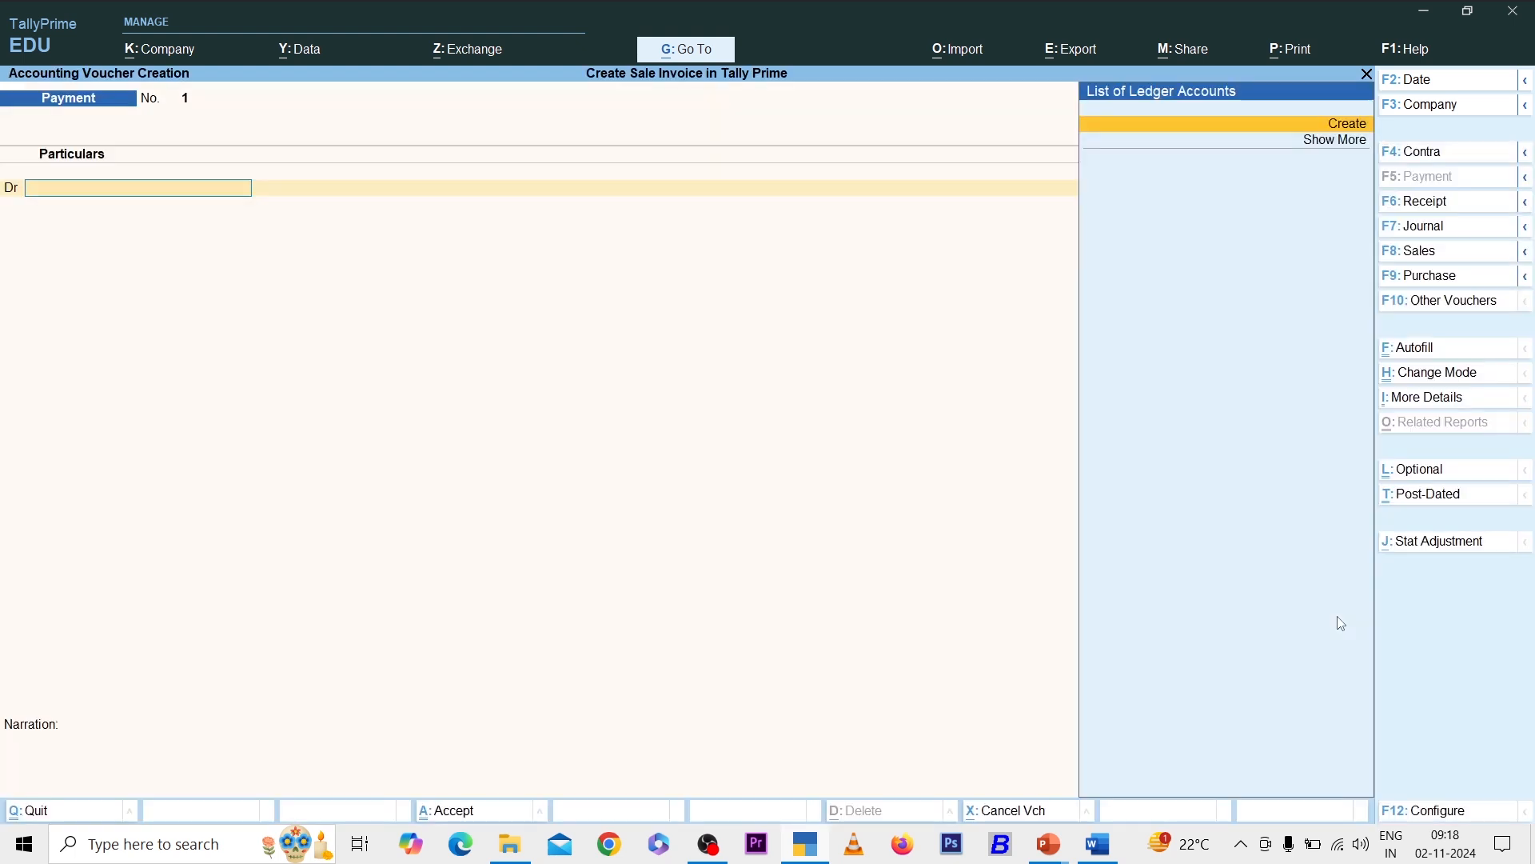
key(F6)
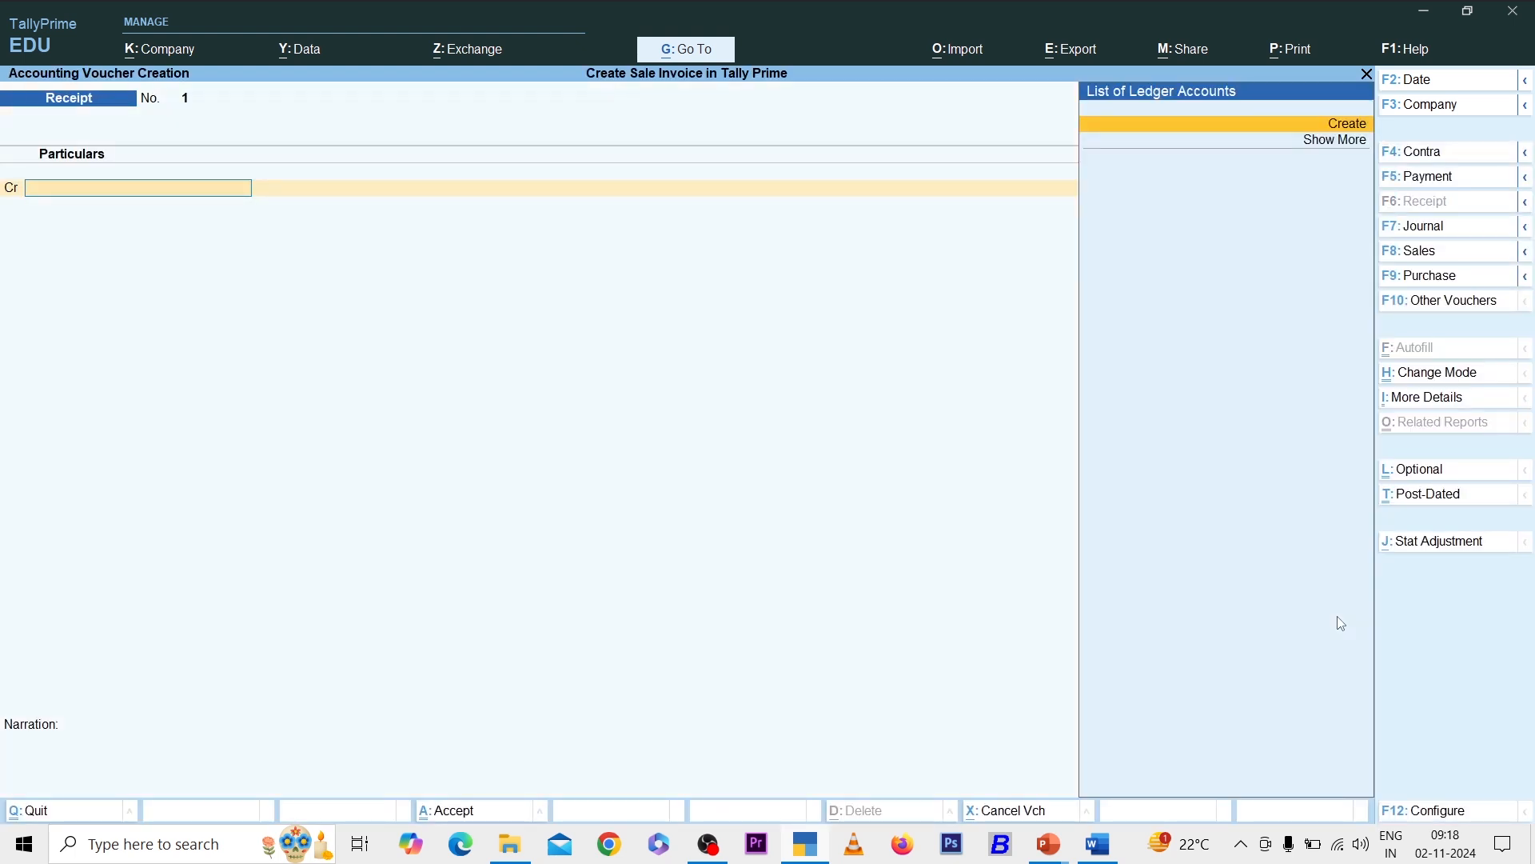
key(alt+c)
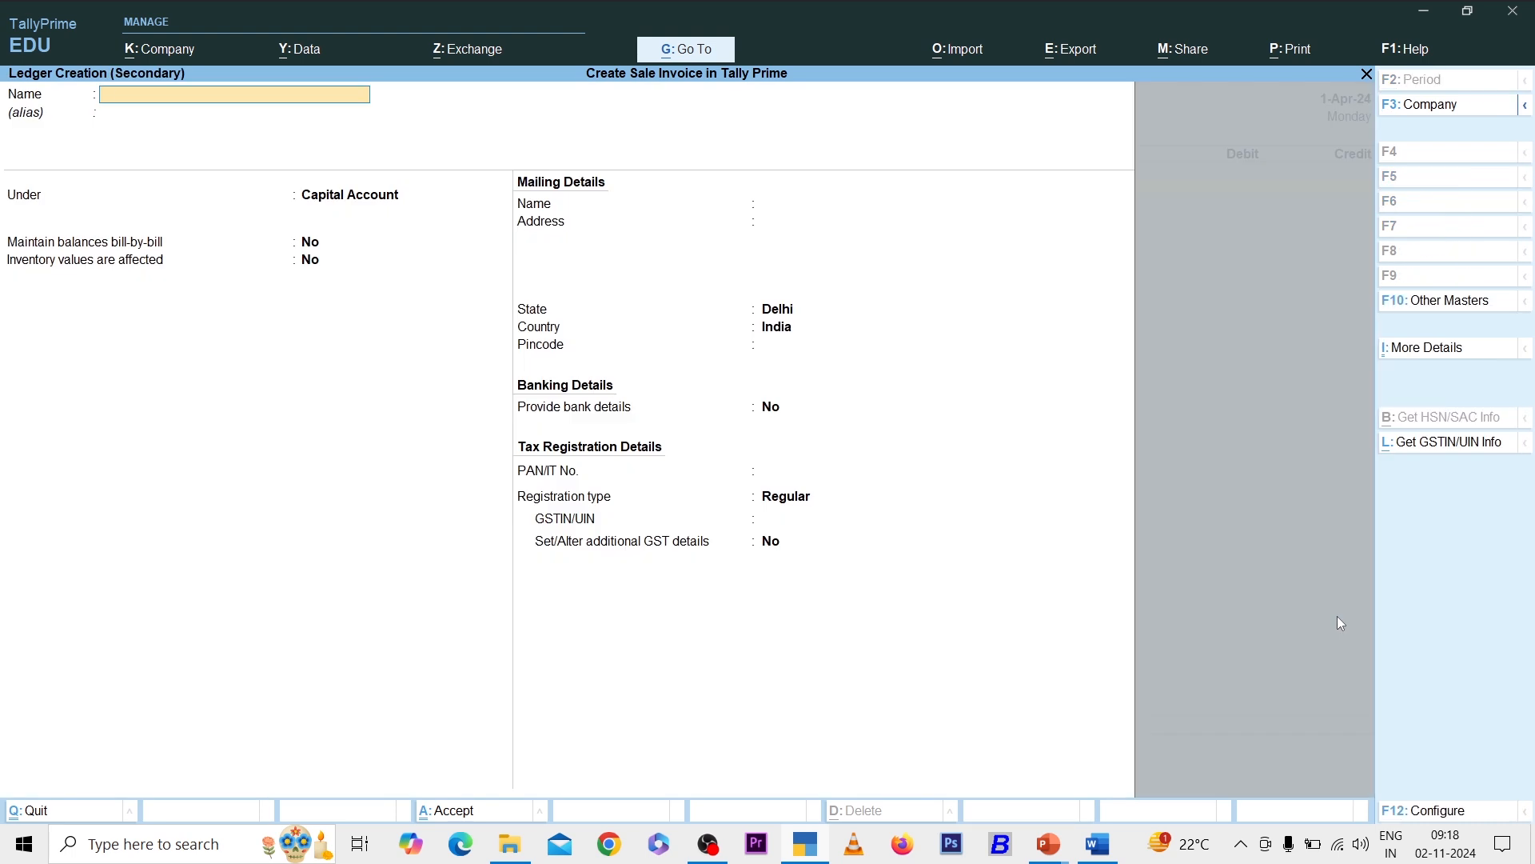
text(Capita)
key(Return)
key(Return)
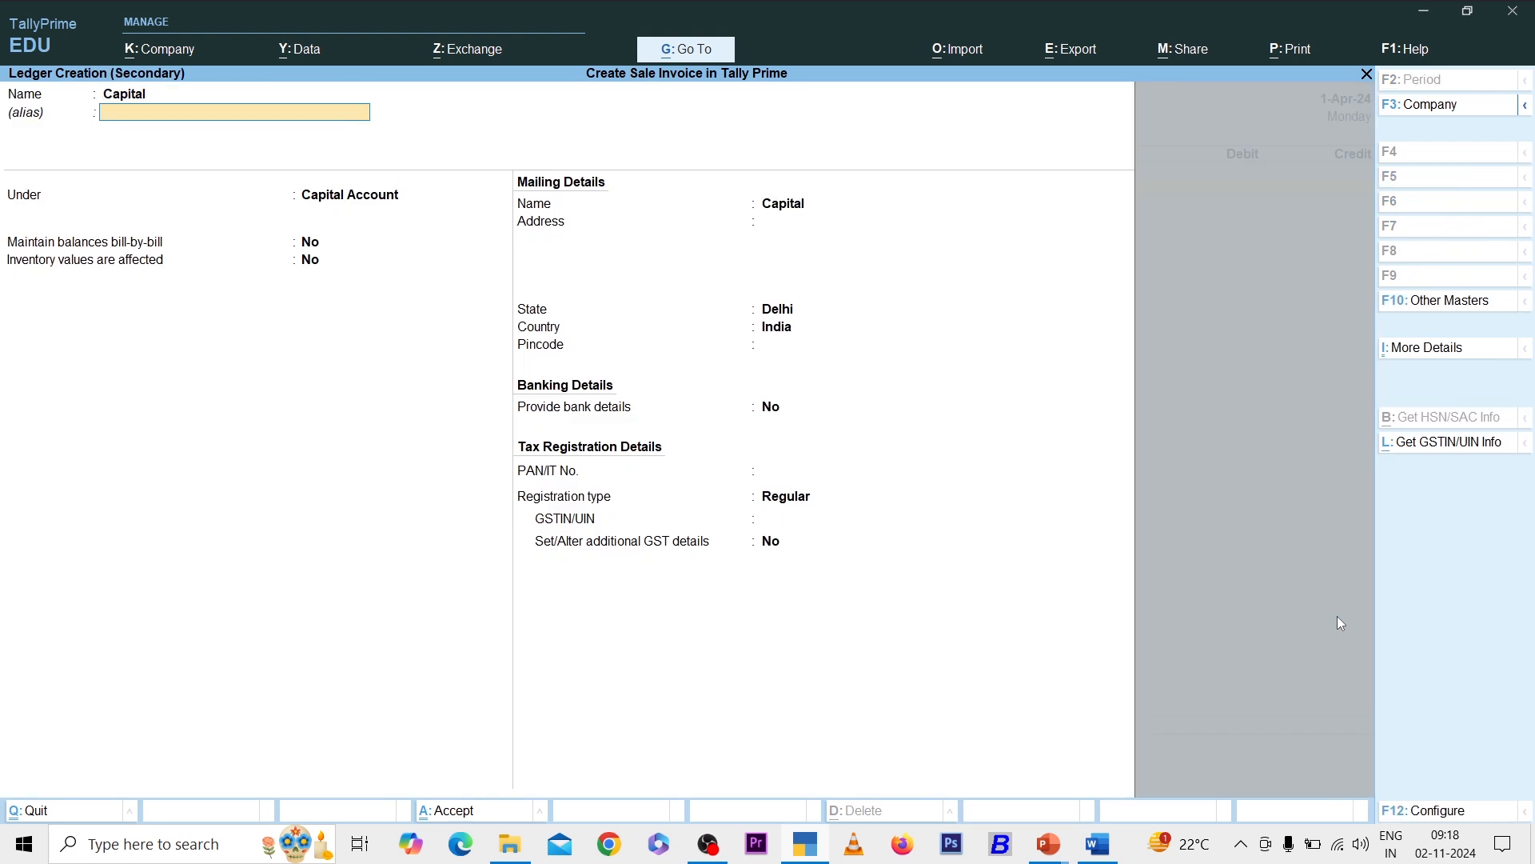
key(ctrl+a)
- Credit Capital 5,00,000, debit Cash, and save Receipt voucher No. 1
text(5,00,000)
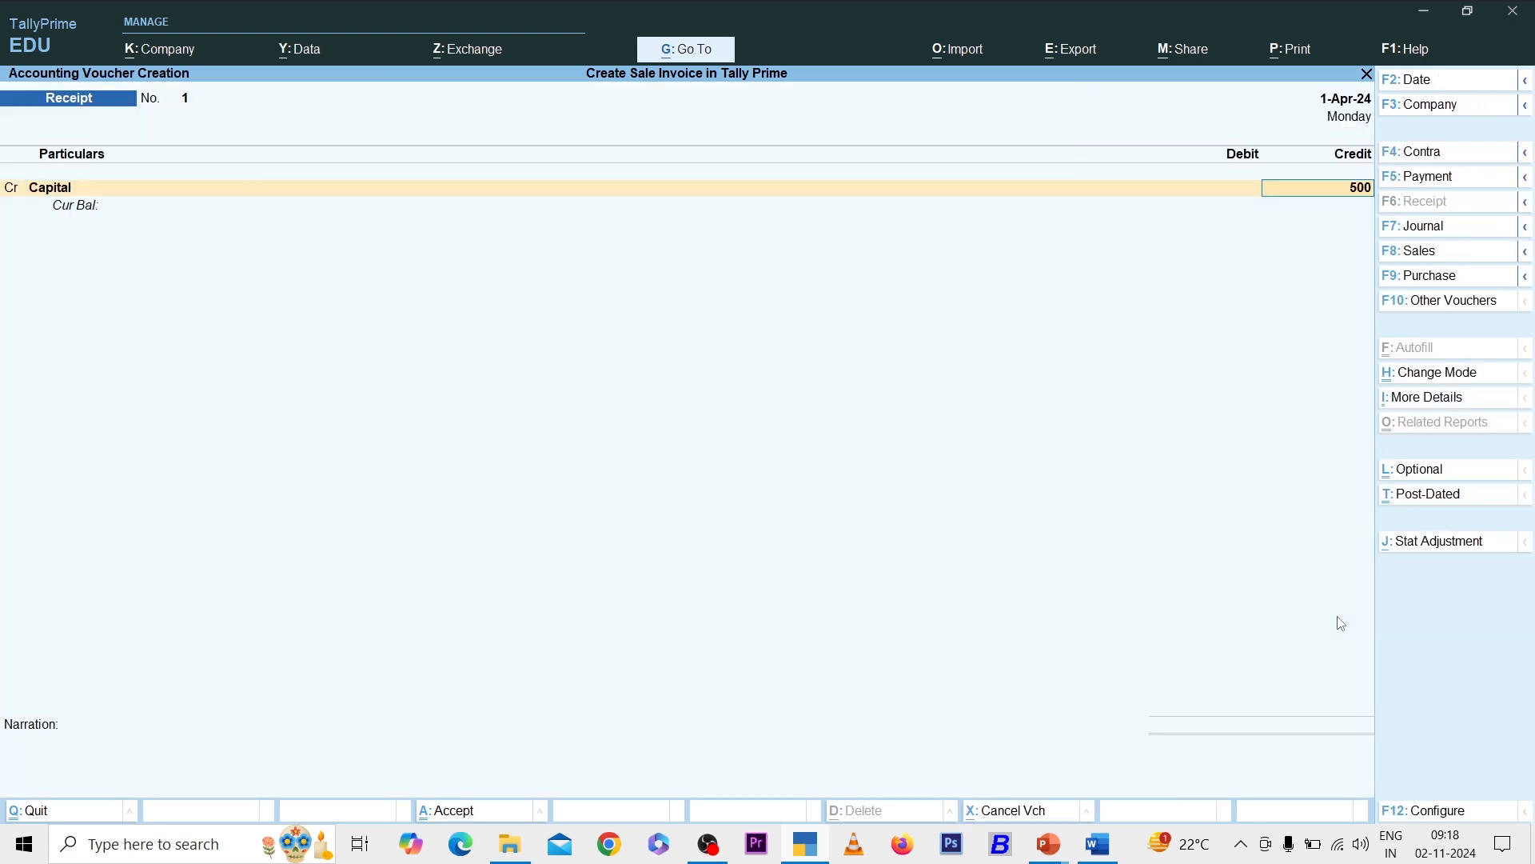
key(Return)
key(Return)
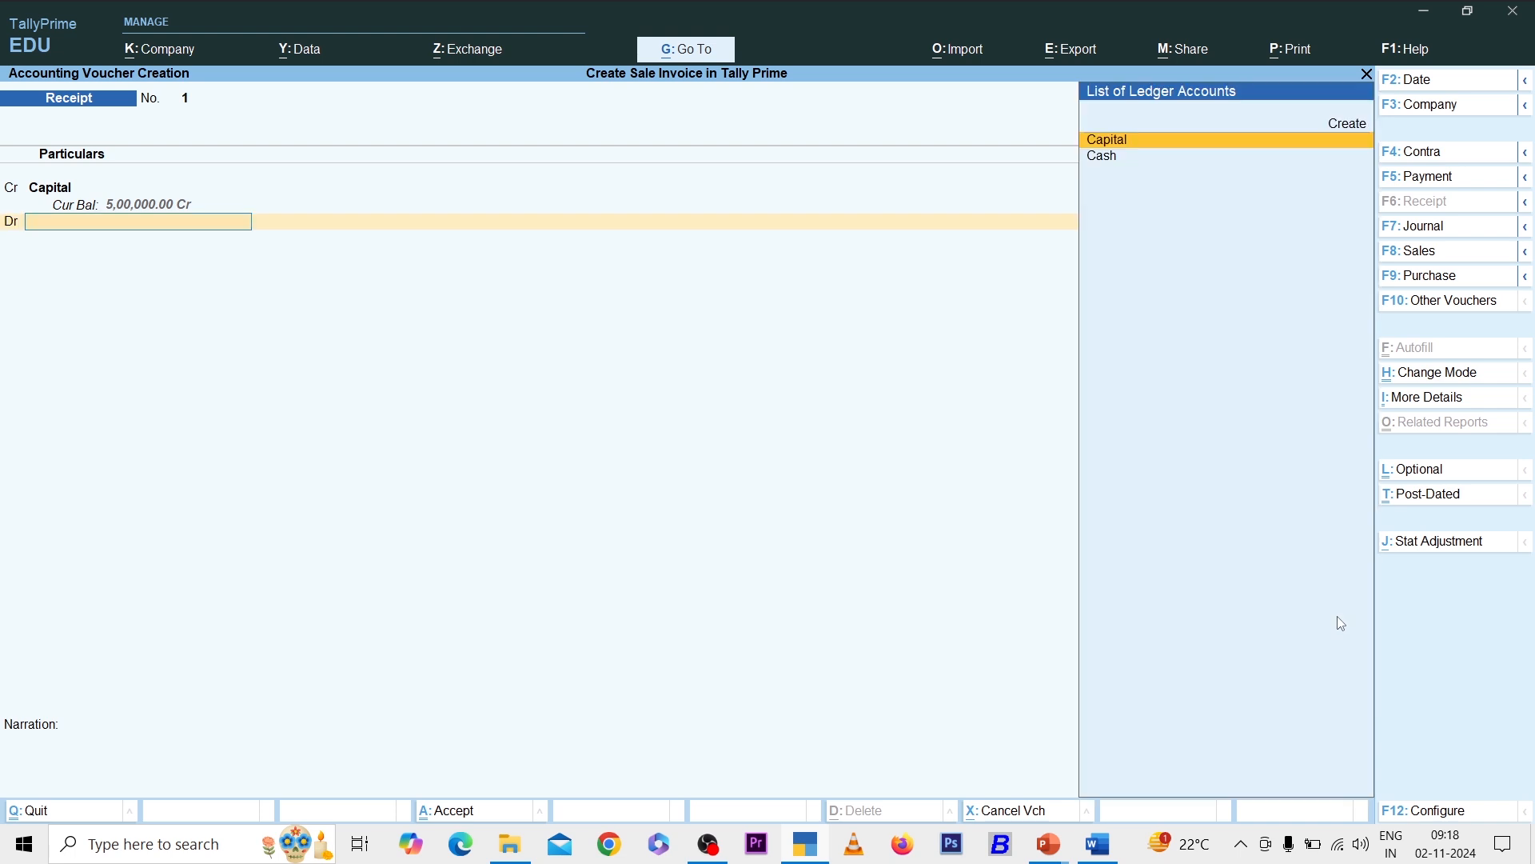
key(Return)
key(BackSpace)
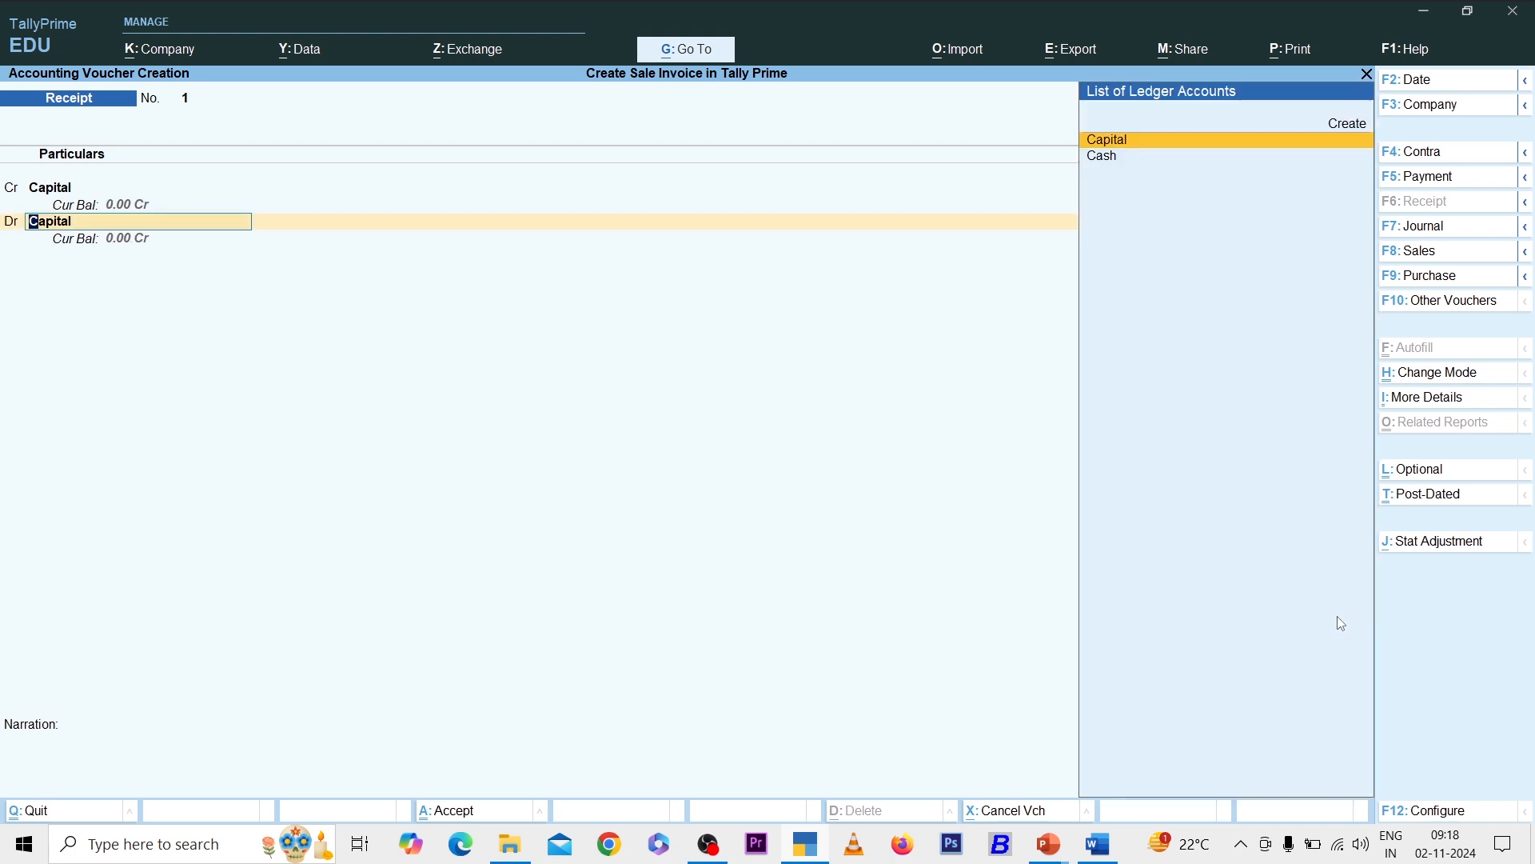
key(Down)
key(Return)
key(ctrl+a)
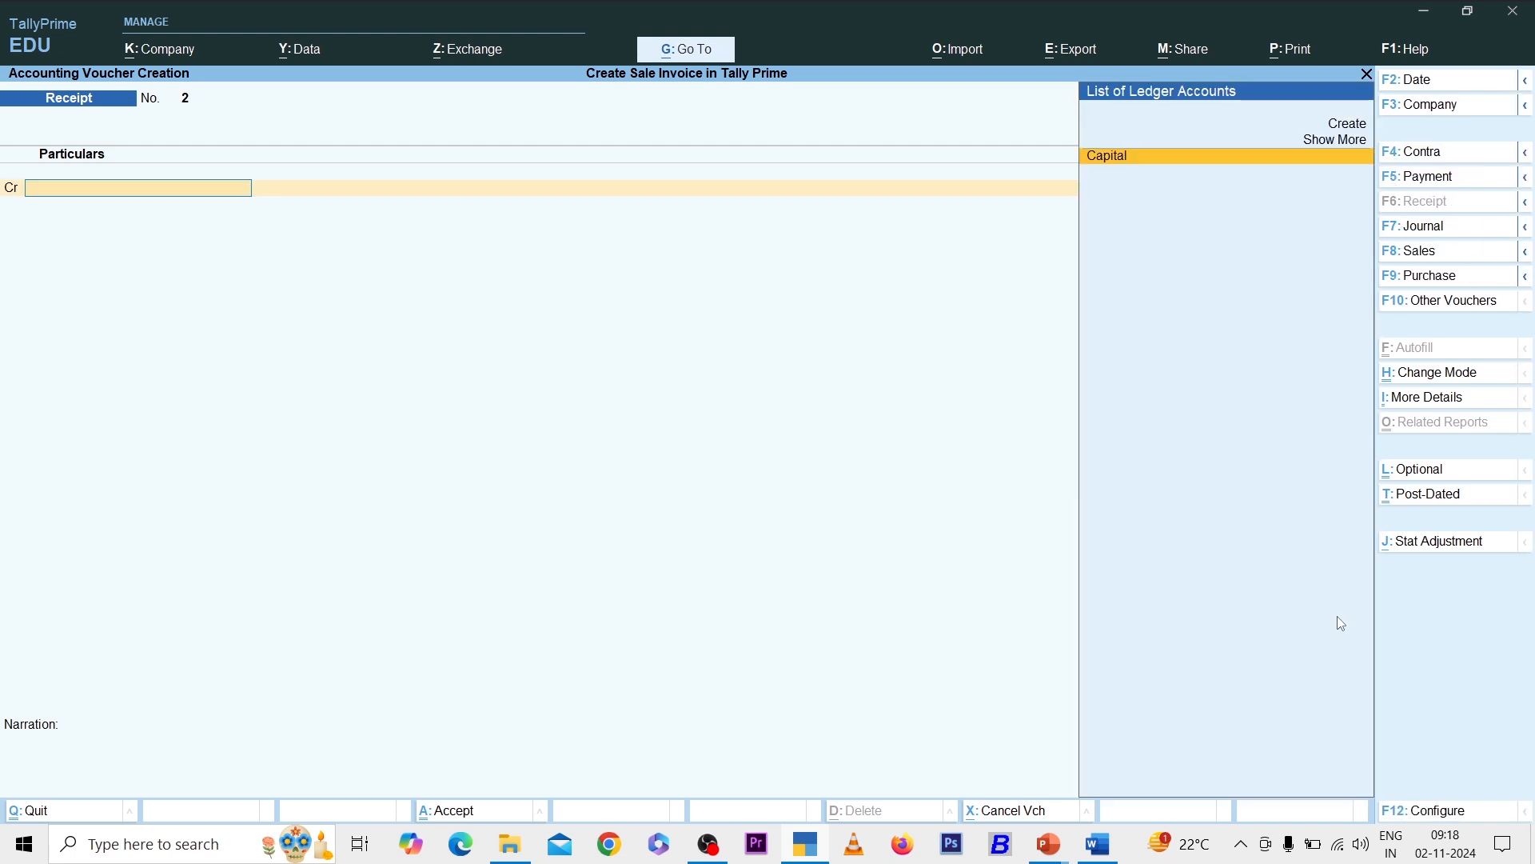
- Check Cash-in-Hand at 5,00,000 on the Balance Sheet, then confirm the Stock Summary is empty
key(Escape)
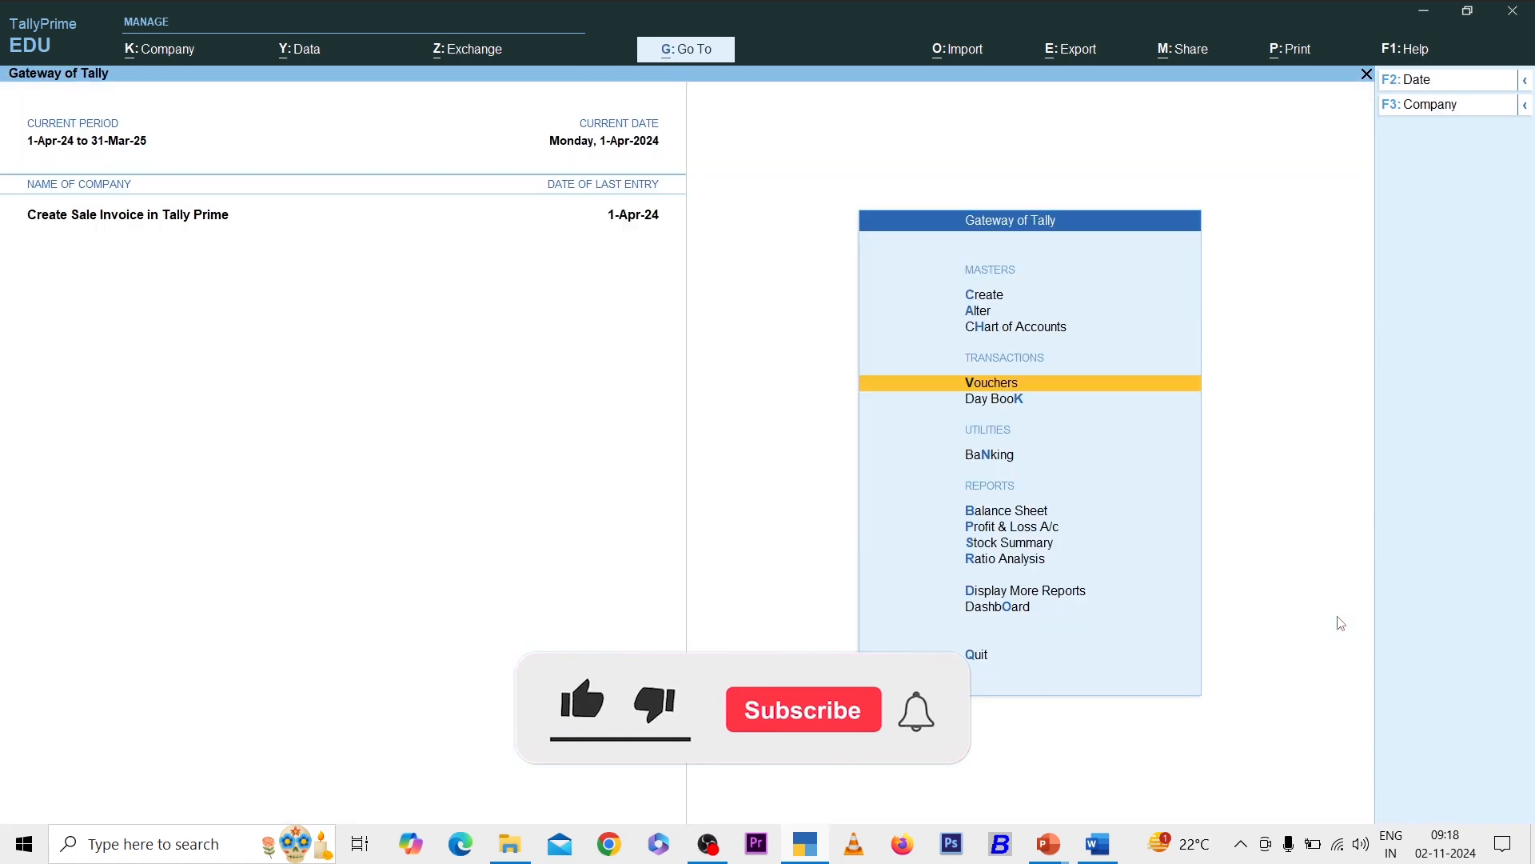
key(b)
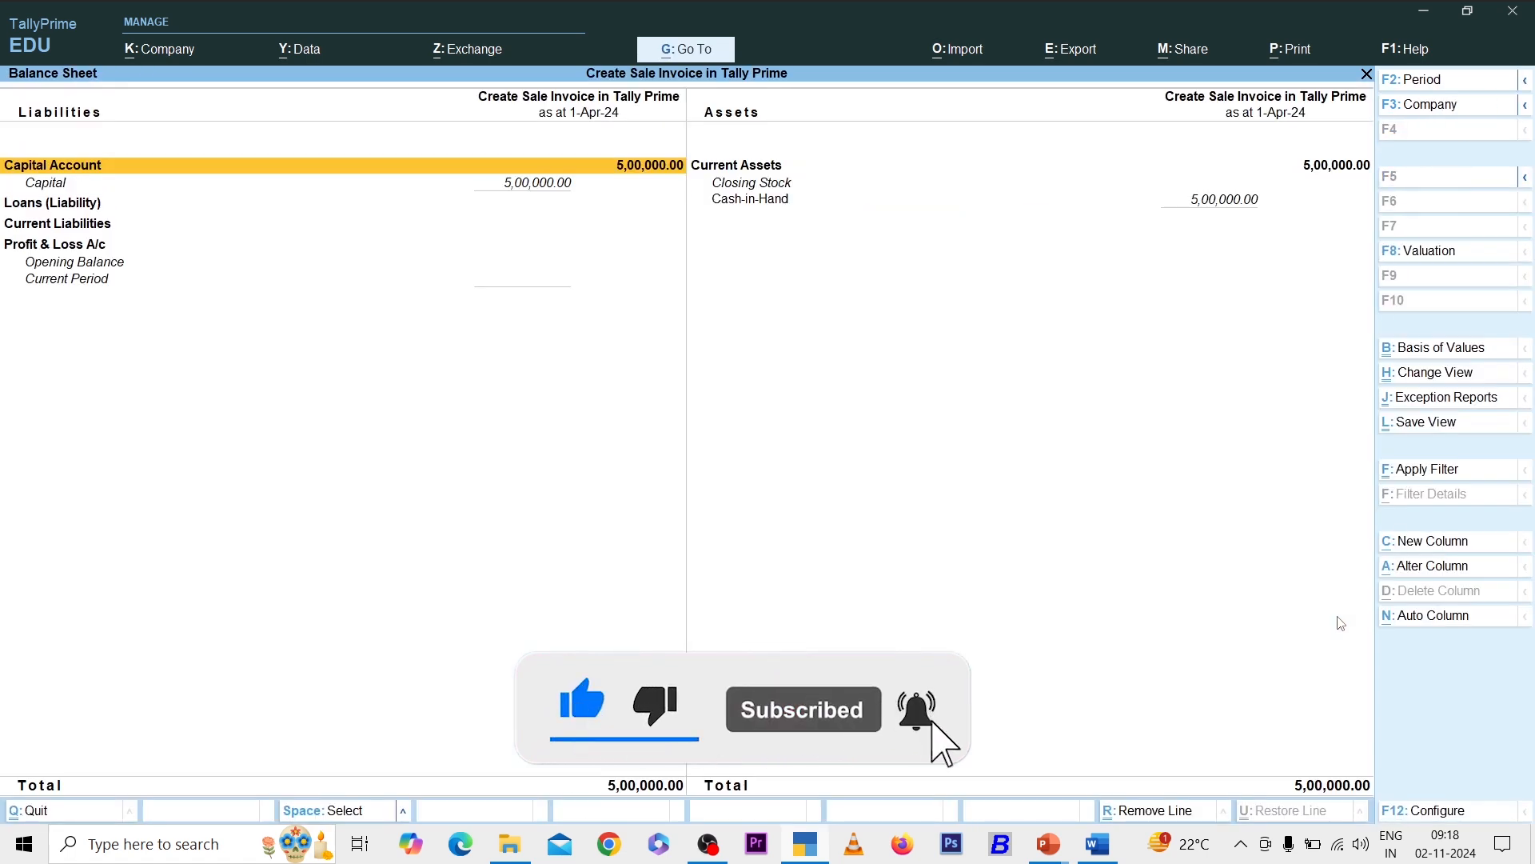
key(Right)
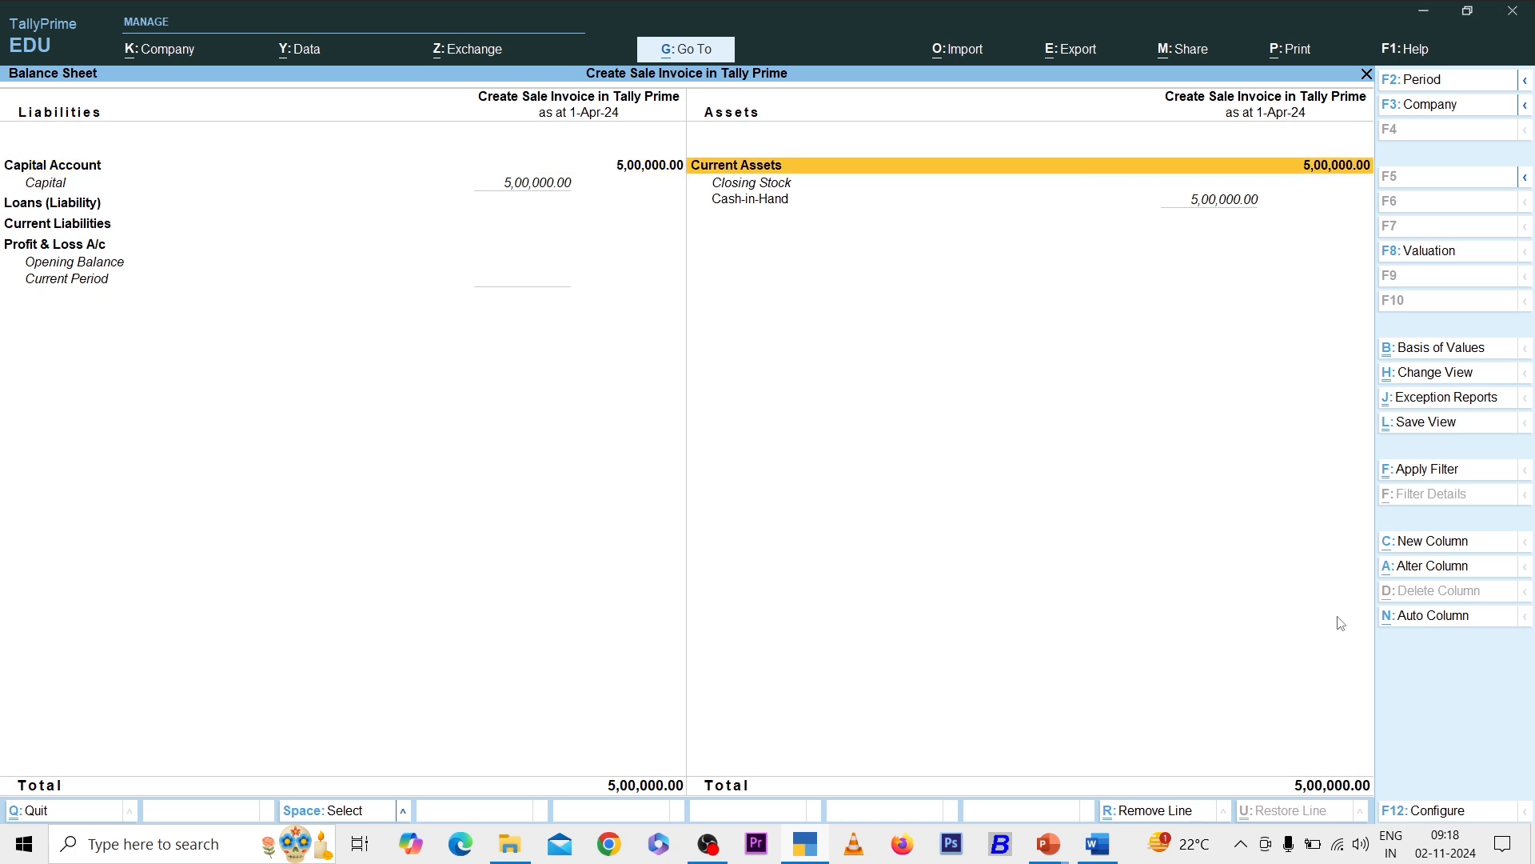
key(Down)
key(Down)
key(Return)
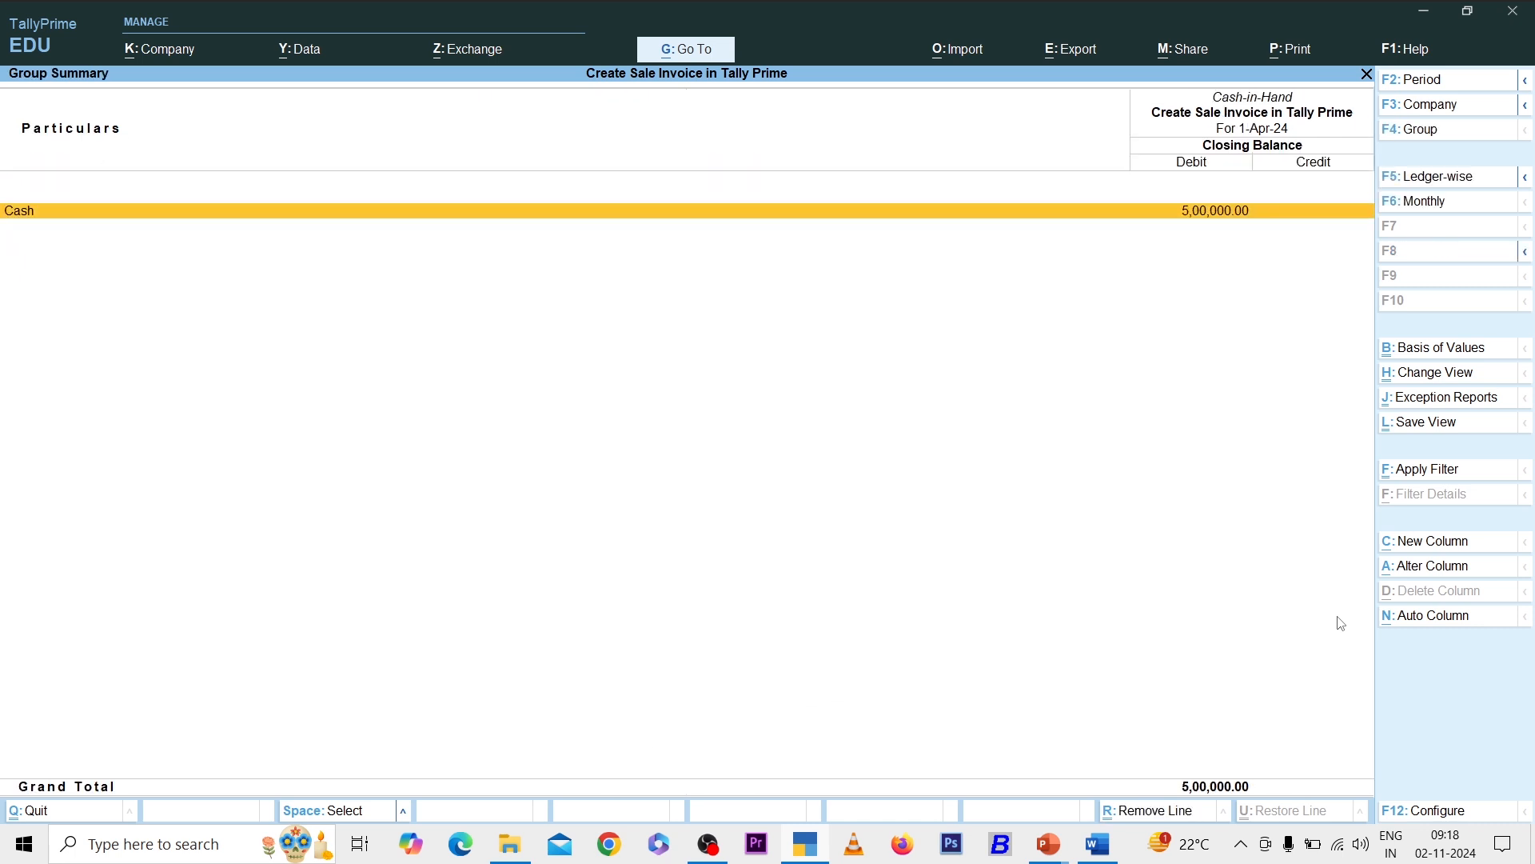
key(Escape)
key(Escape)
key(s)
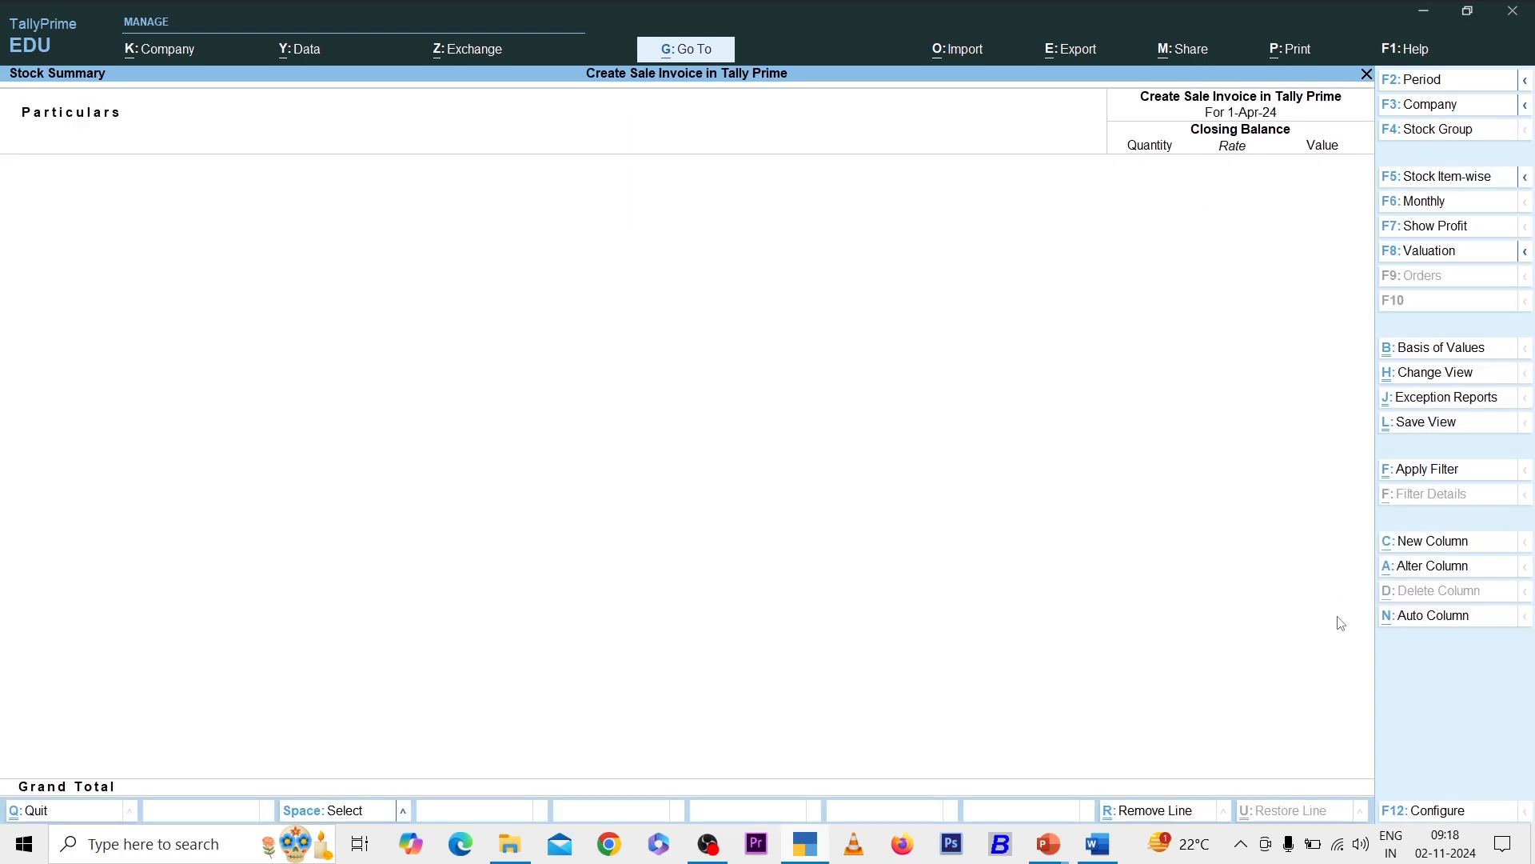
key(Escape)
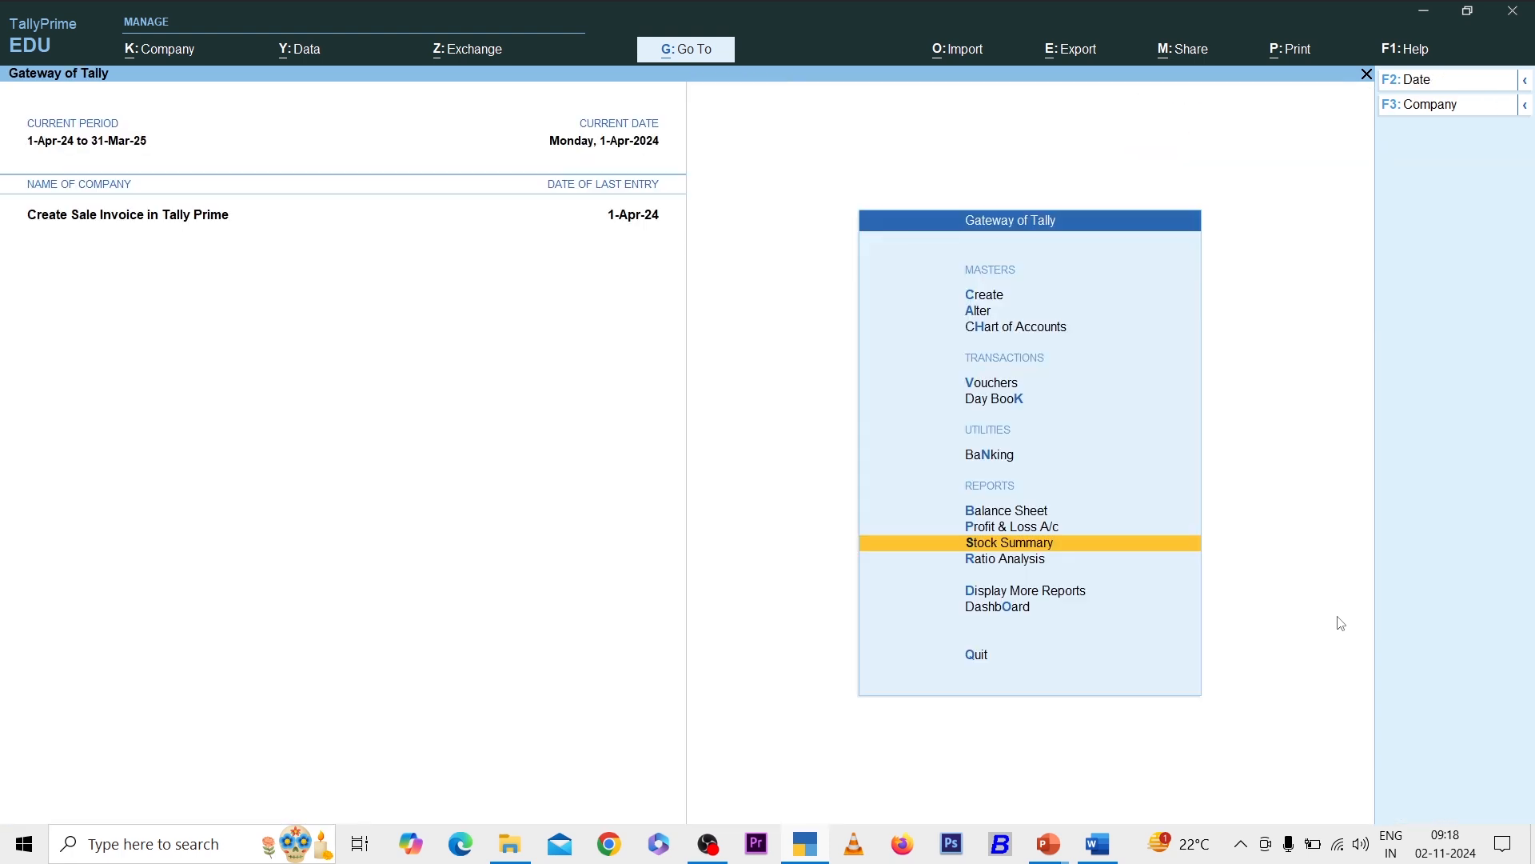
- Start a Purchase voucher with invoice 4125, dated 1-Apr-24, party Cash, registration Regular
key(v)
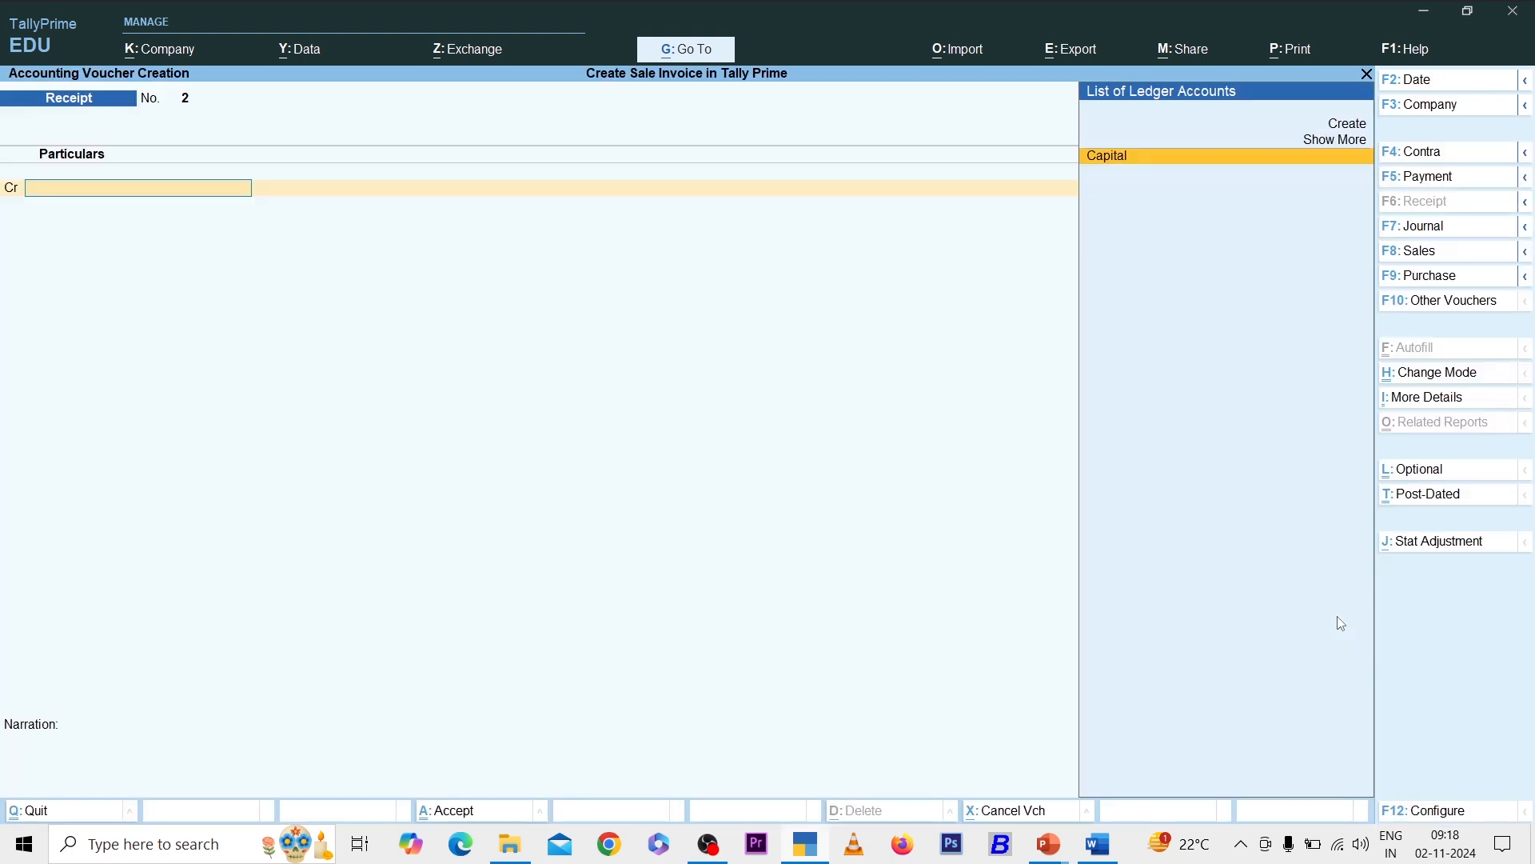
key(F9)
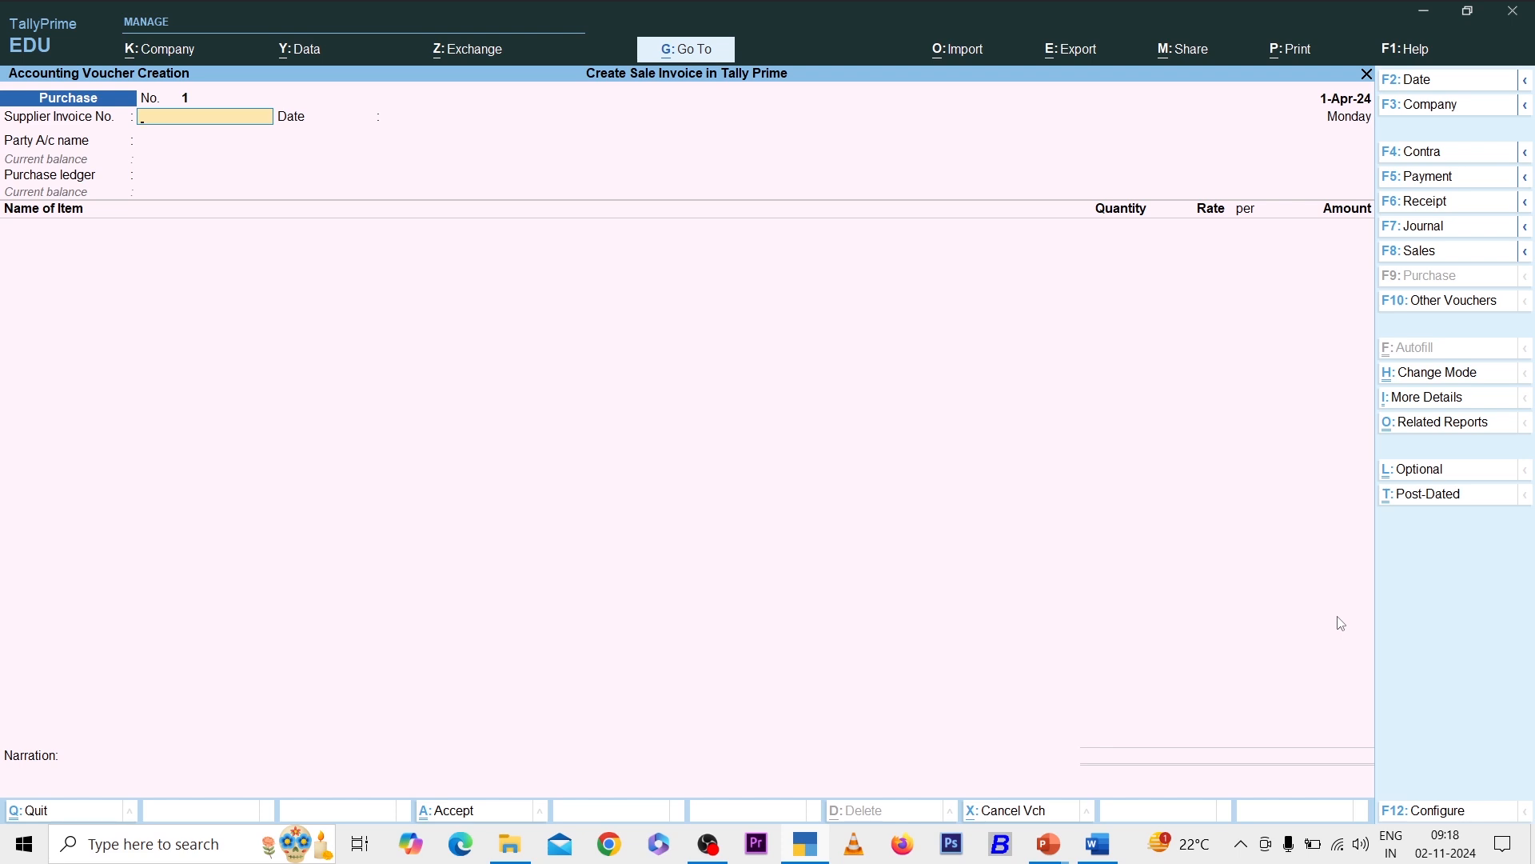
text(4125)
key(Return)
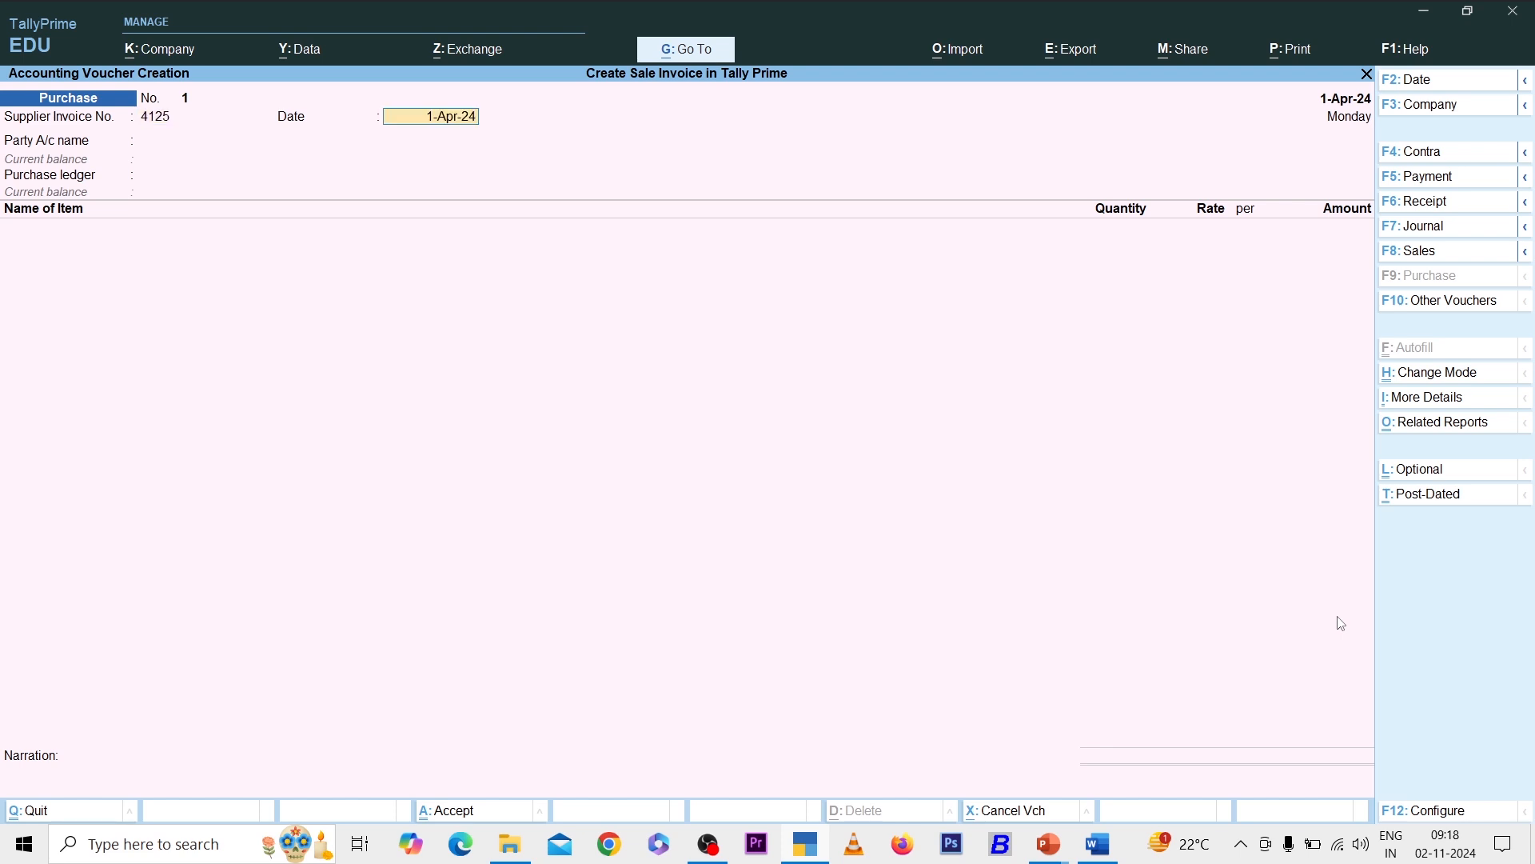
key(Return)
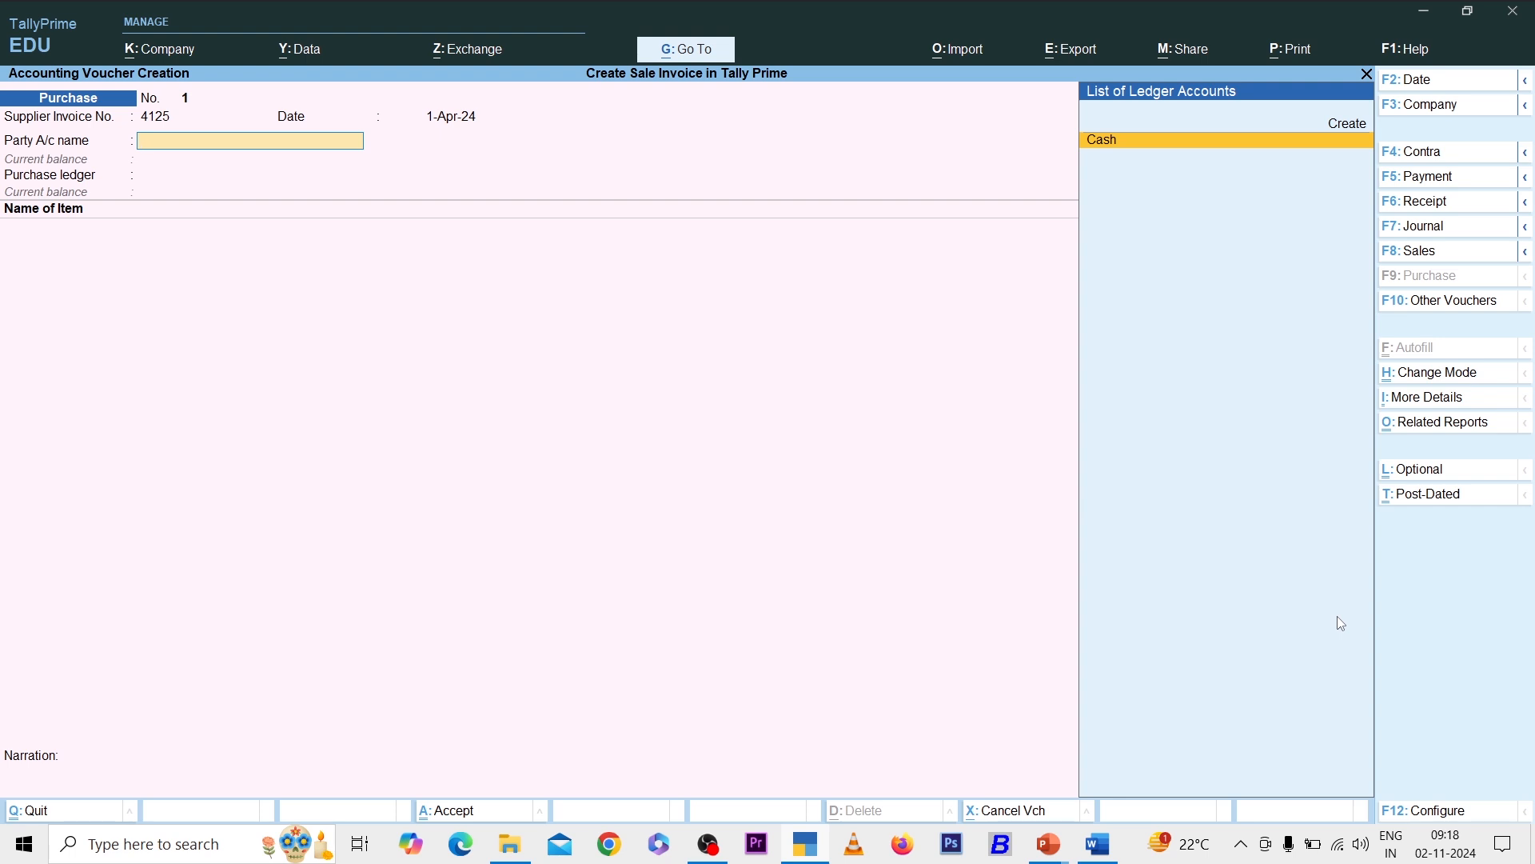
key(Up)
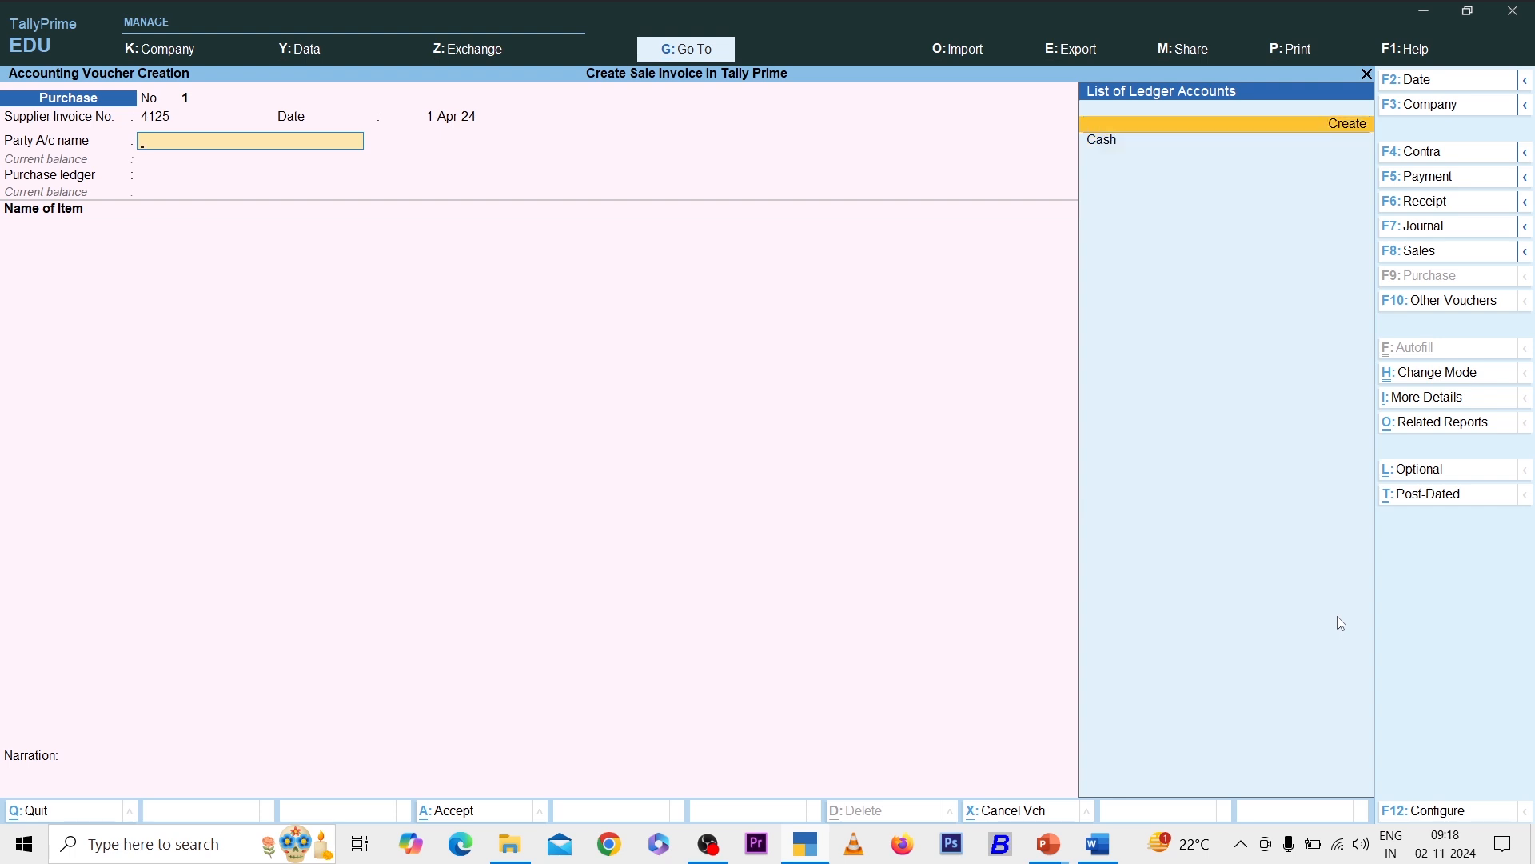
key(Down)
key(Return)
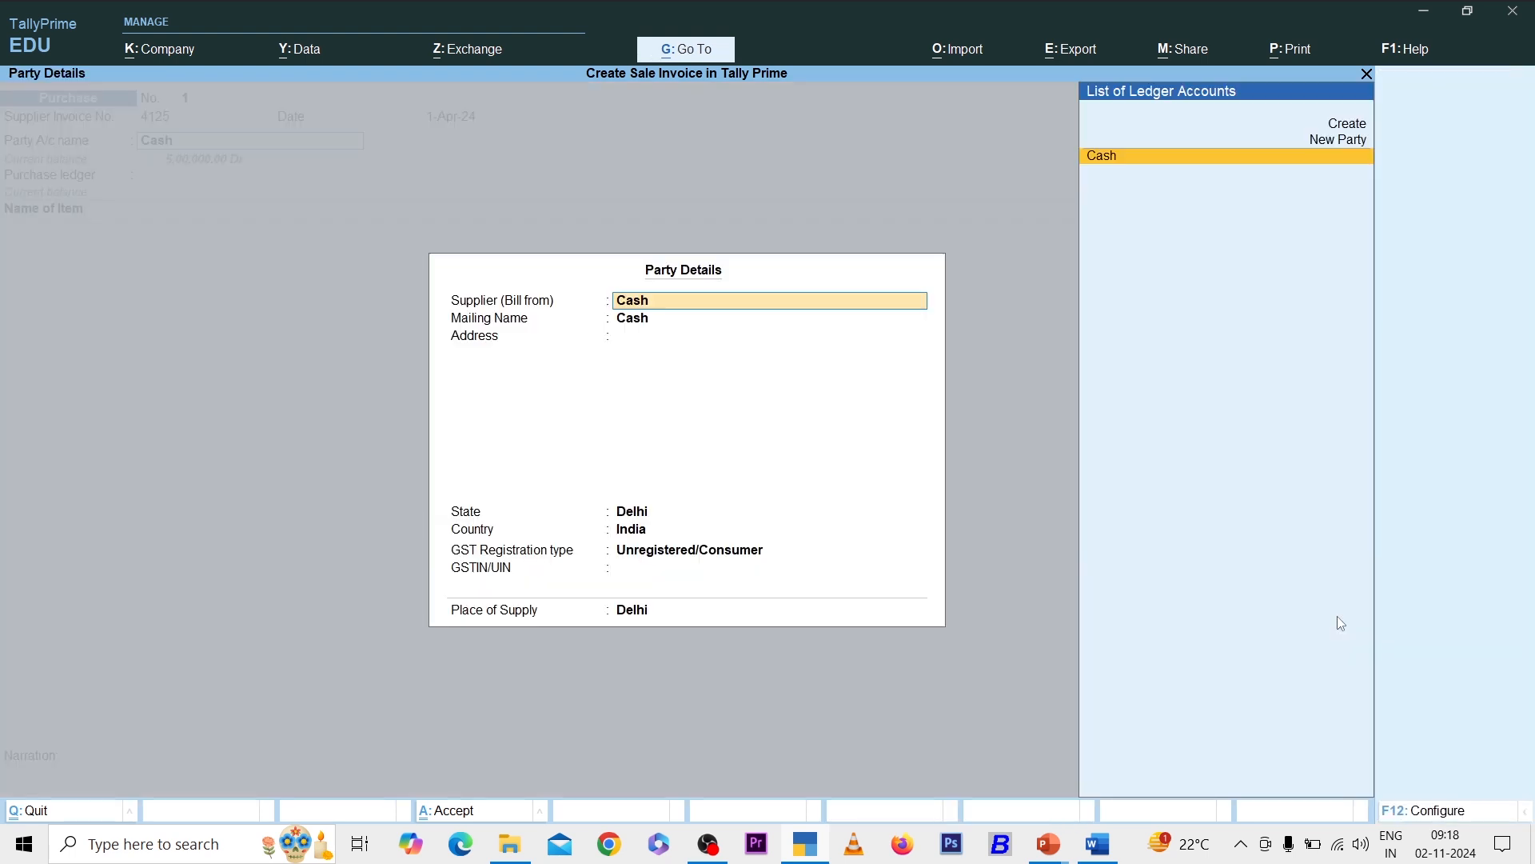
key(Return)
key(Return)
key(Return)
key(Return)
key(Return)
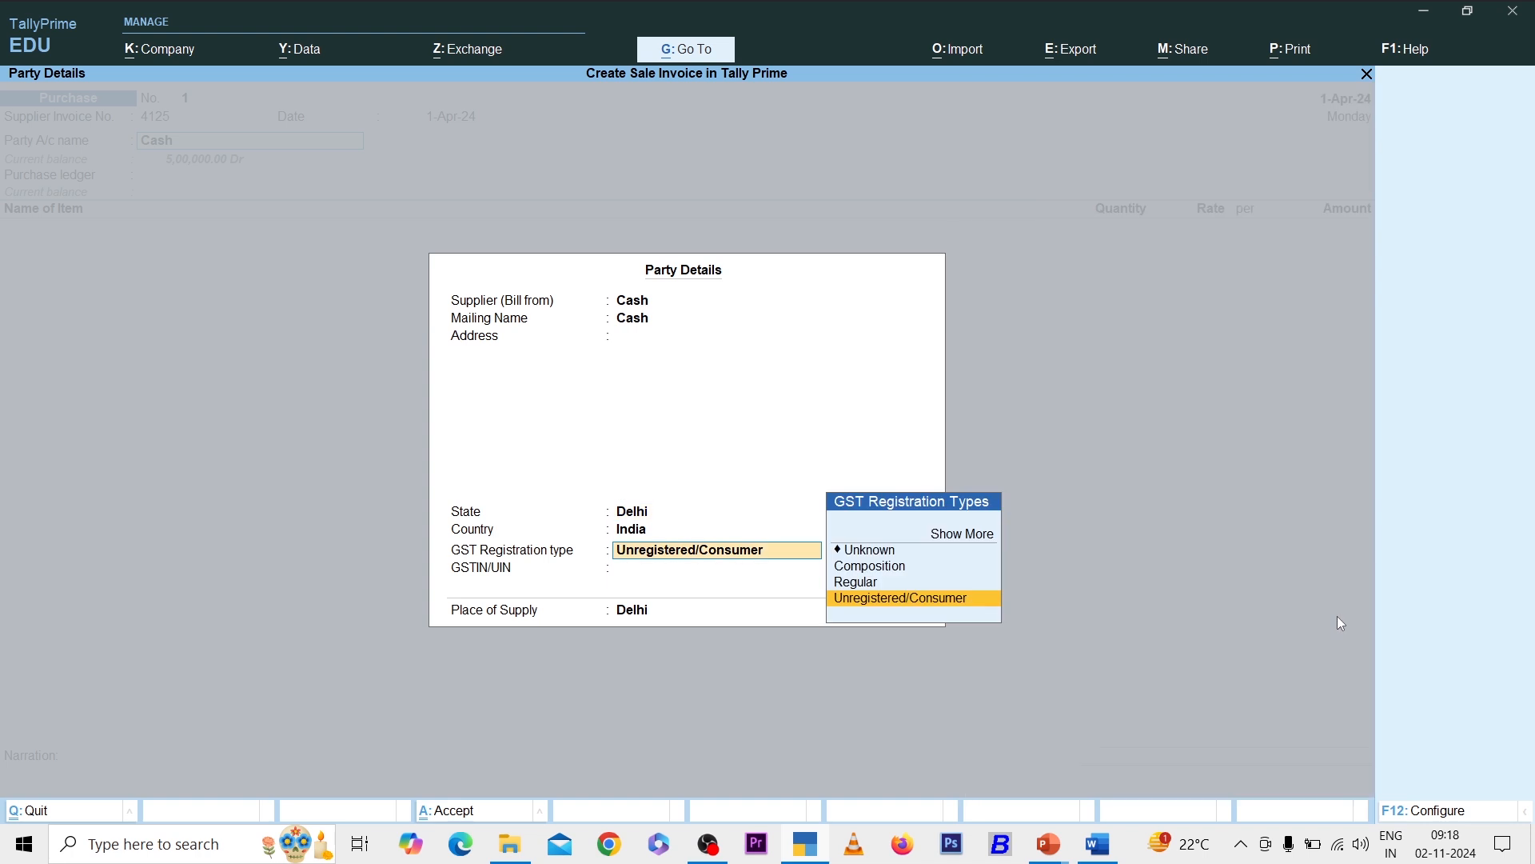
key(Up)
key(Return)
key(ctrl+a)
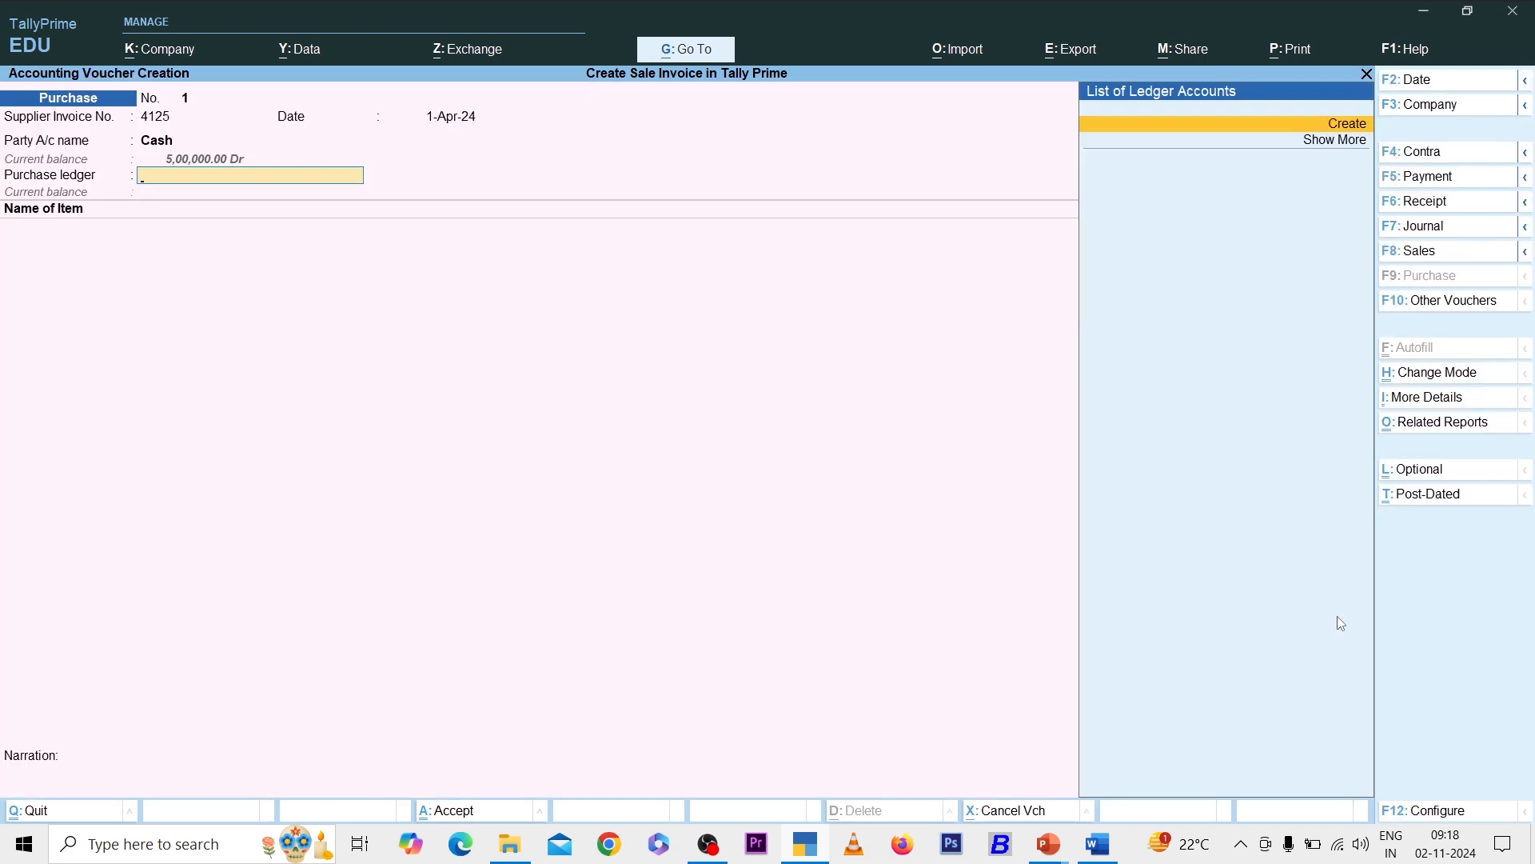
- Create the Purchase ledger under Purchase Accounts as the voucher's purchase ledger
key(Return)
text(Purcha)
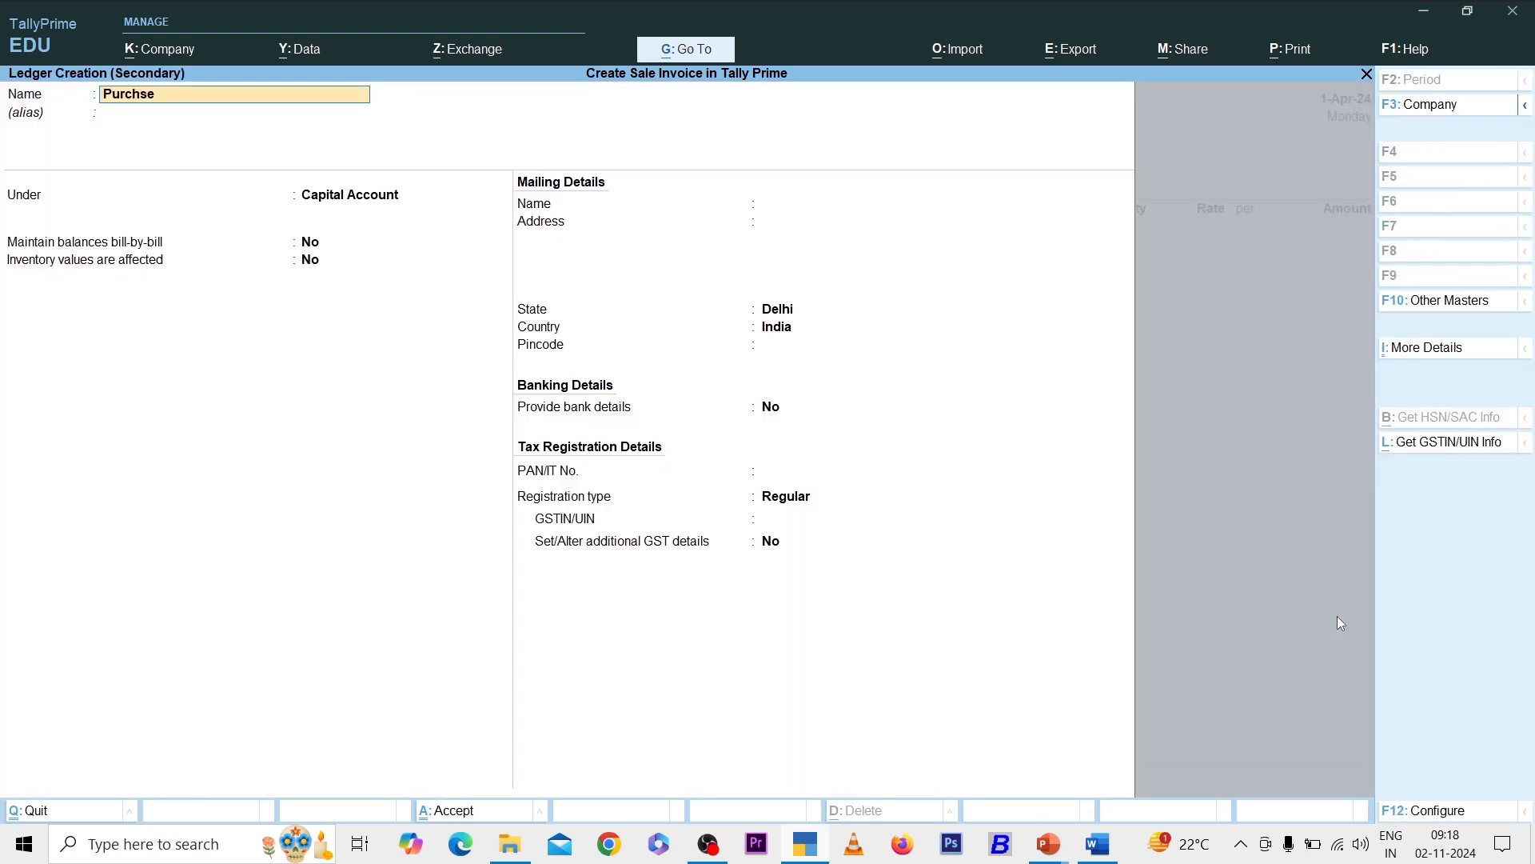
text(se)
key(BackSpace)
key(BackSpace)
text(ase)
key(Return)
key(Return)
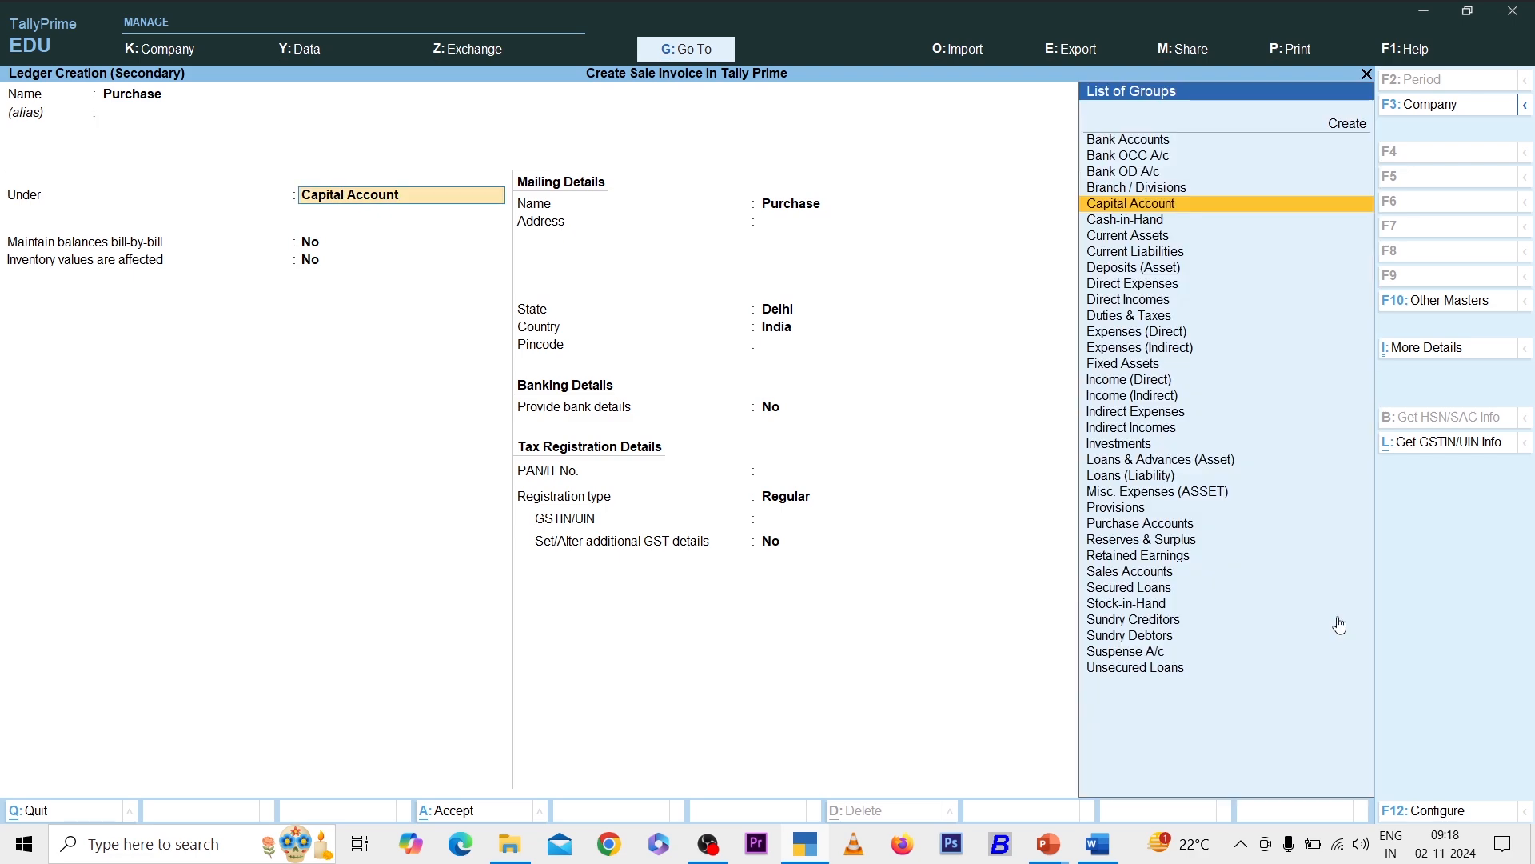
text(Pur)
key(Return)
key(ctrl+a)
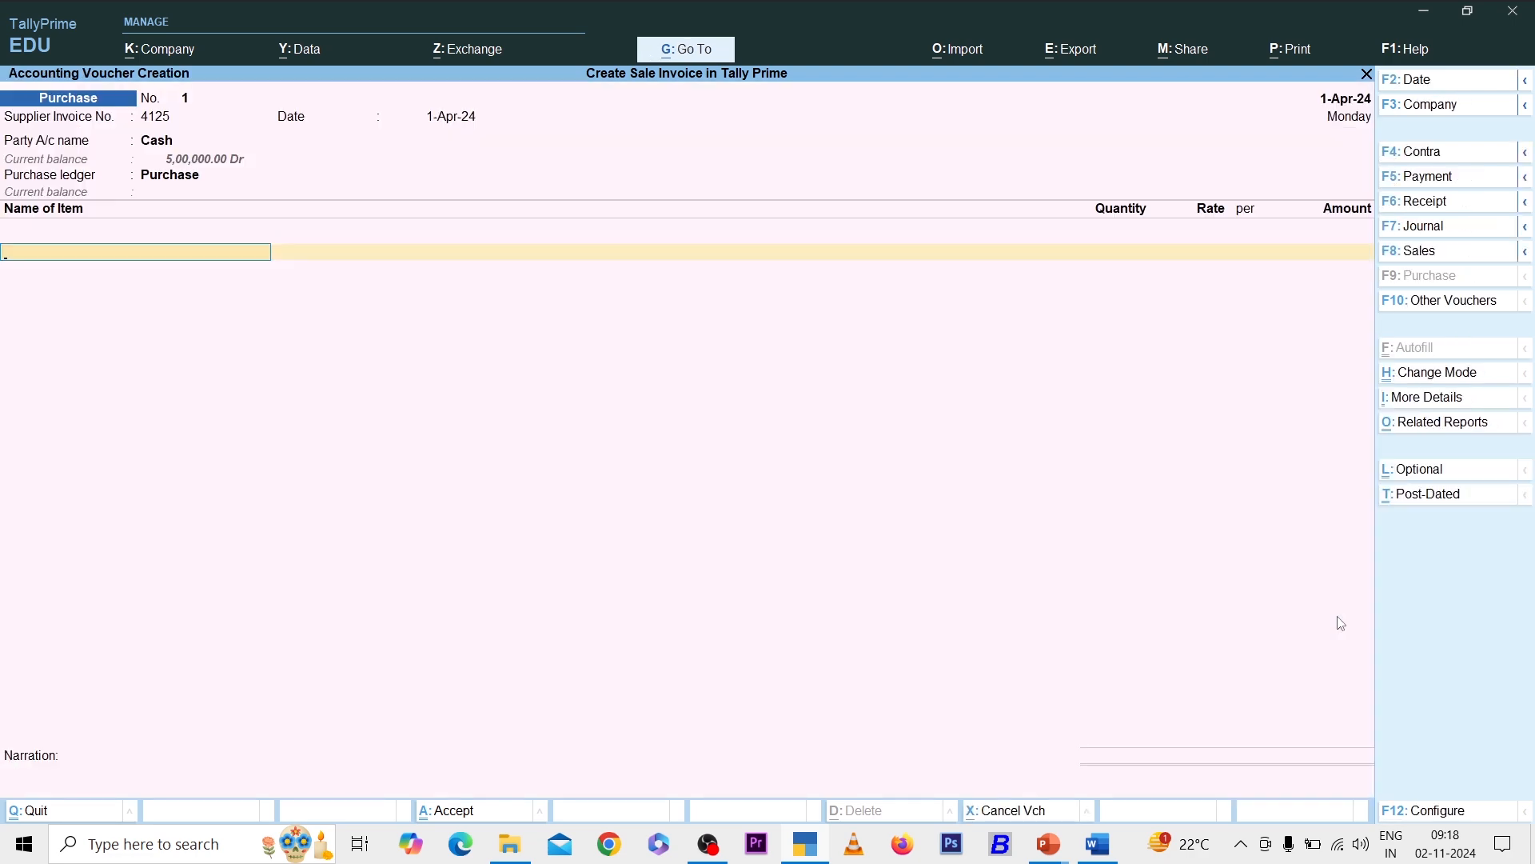
- Create stock item Computer with a new unit pcs (UQC PCS-PIECES)
key(alt+c)
text(Co)
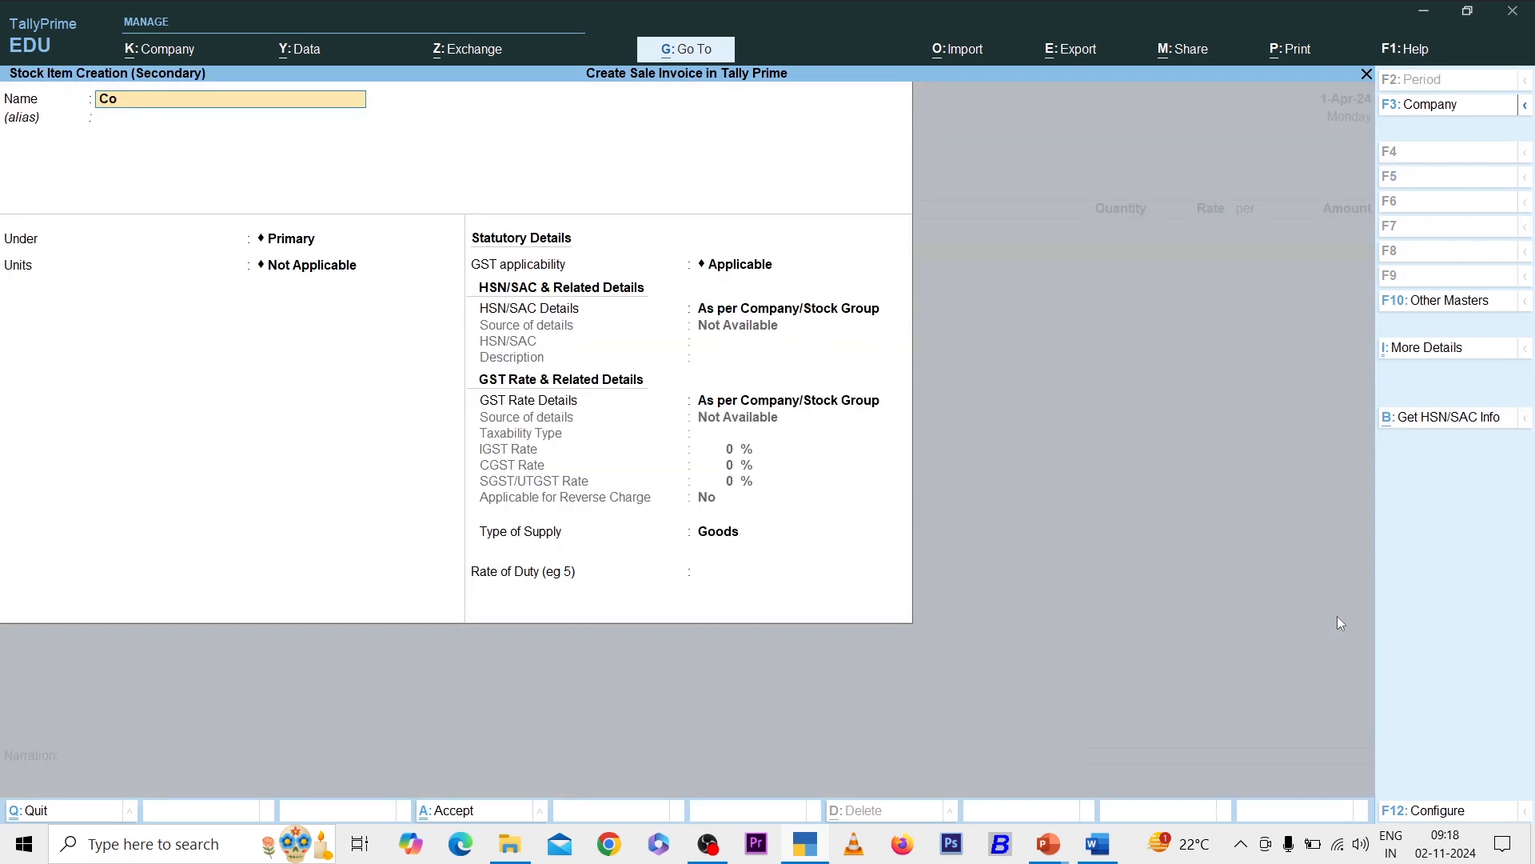
text(mputer)
key(Return)
key(Return)
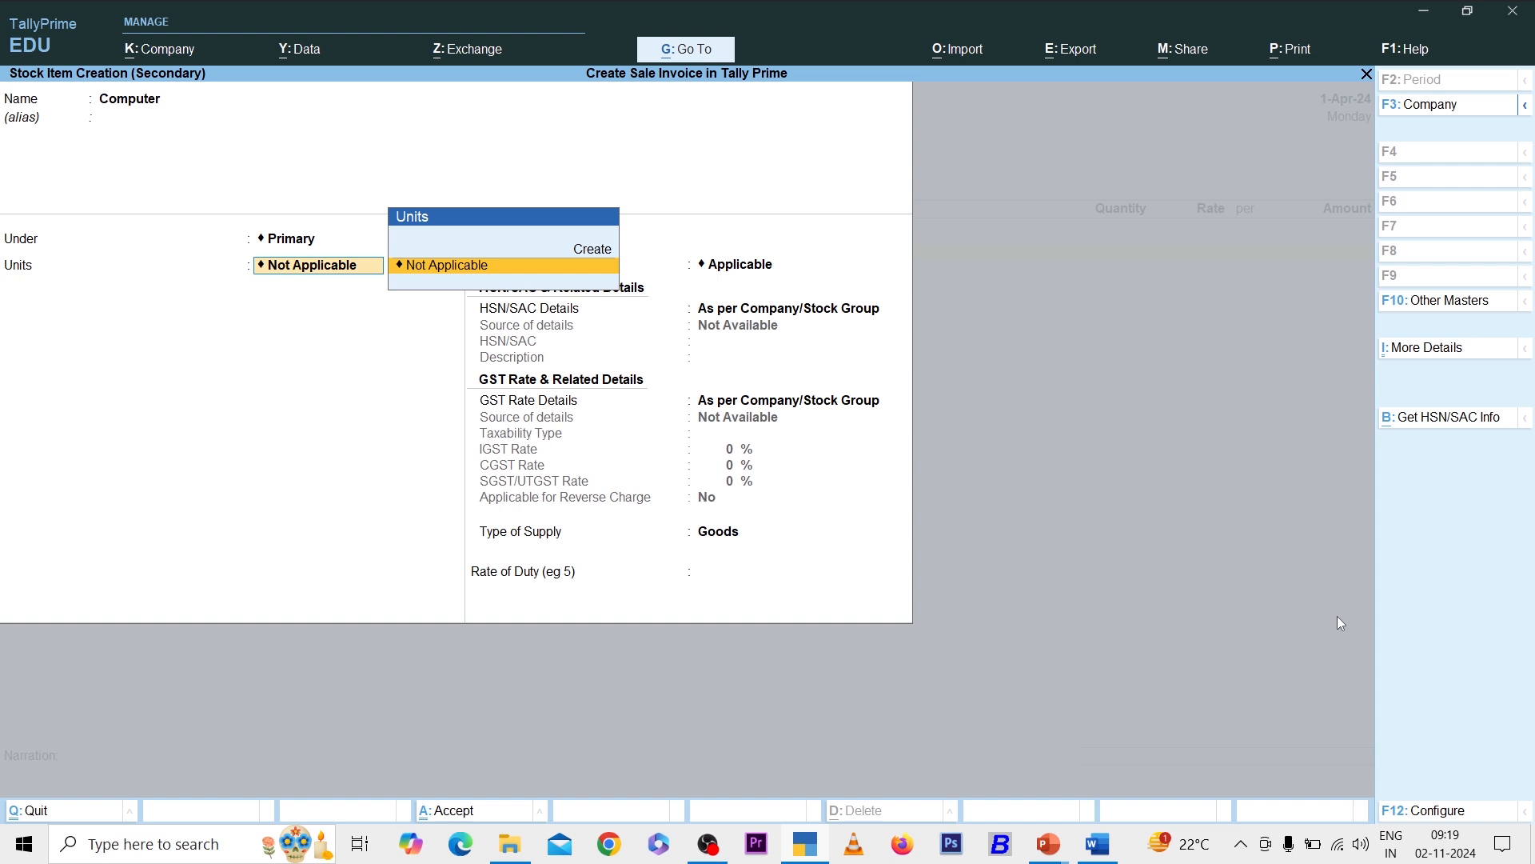
key(Up)
key(Return)
text(pcs)
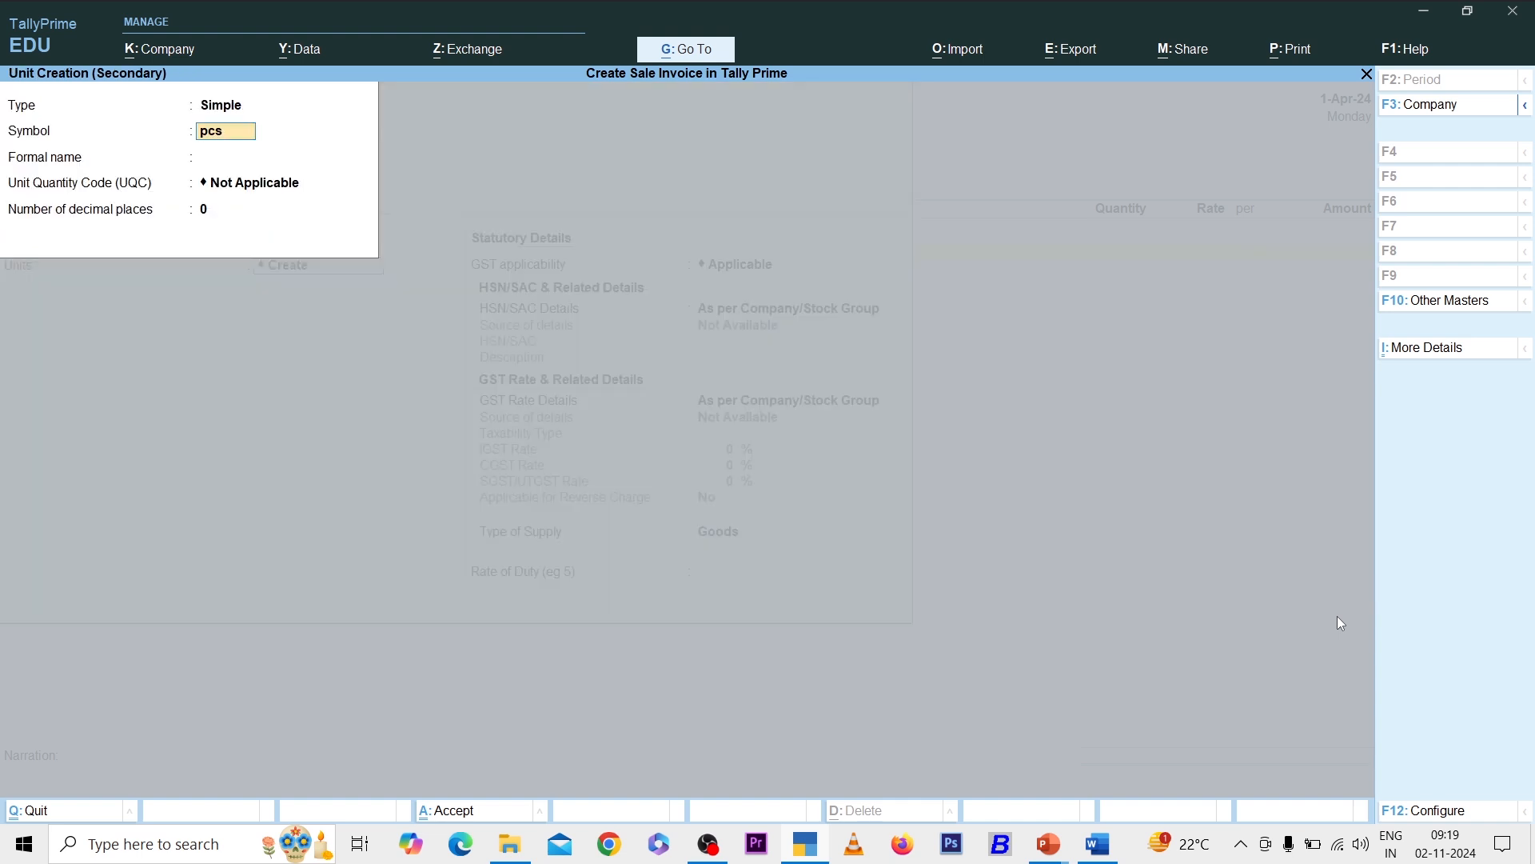
key(Return)
key(Return)
text(i)
key(BackSpace)
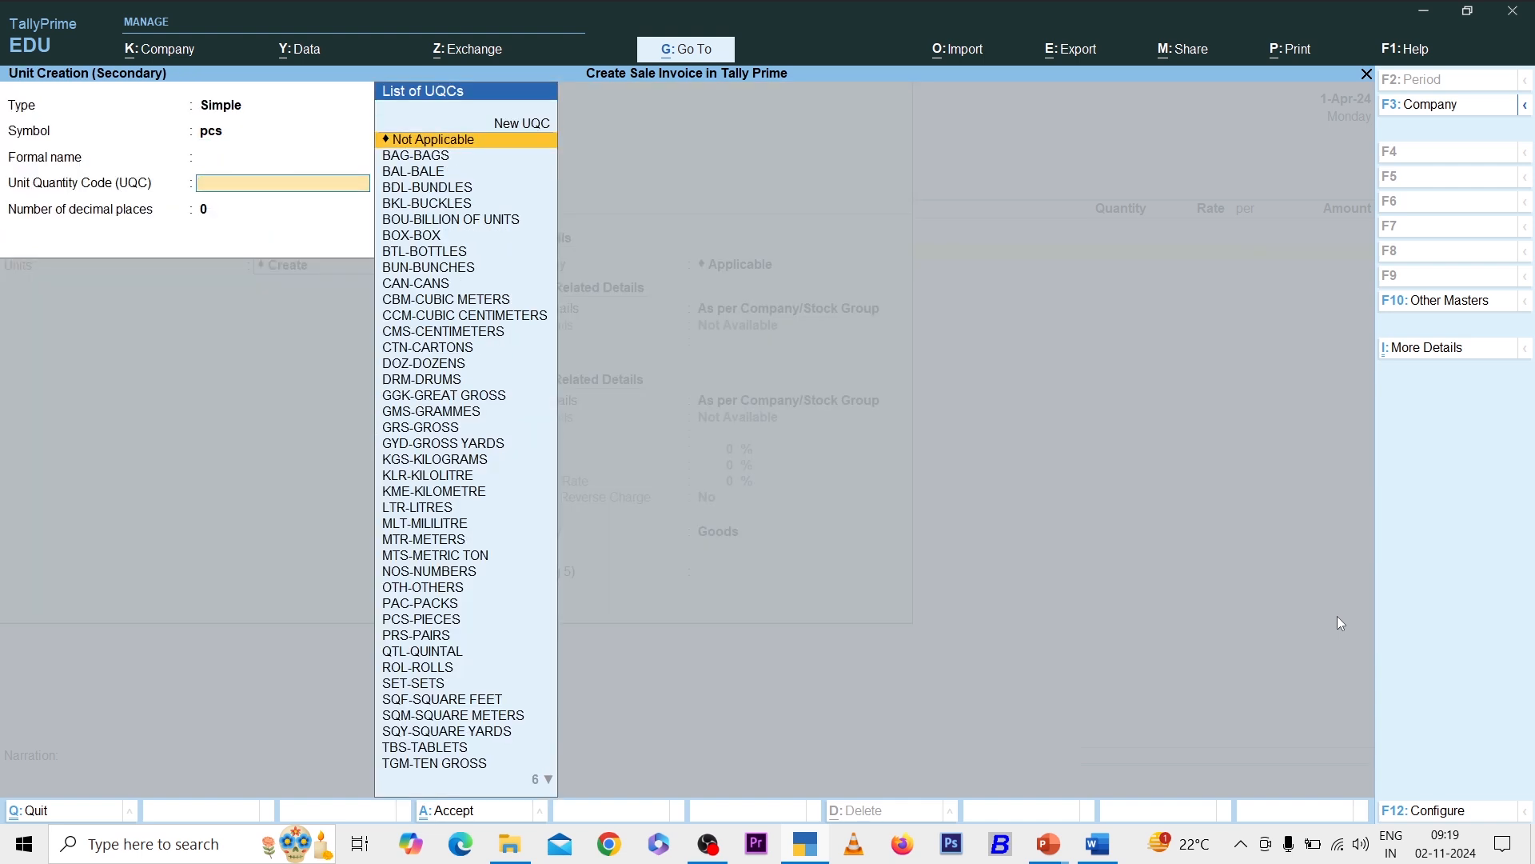
text(pcs)
key(Return)
key(Return)
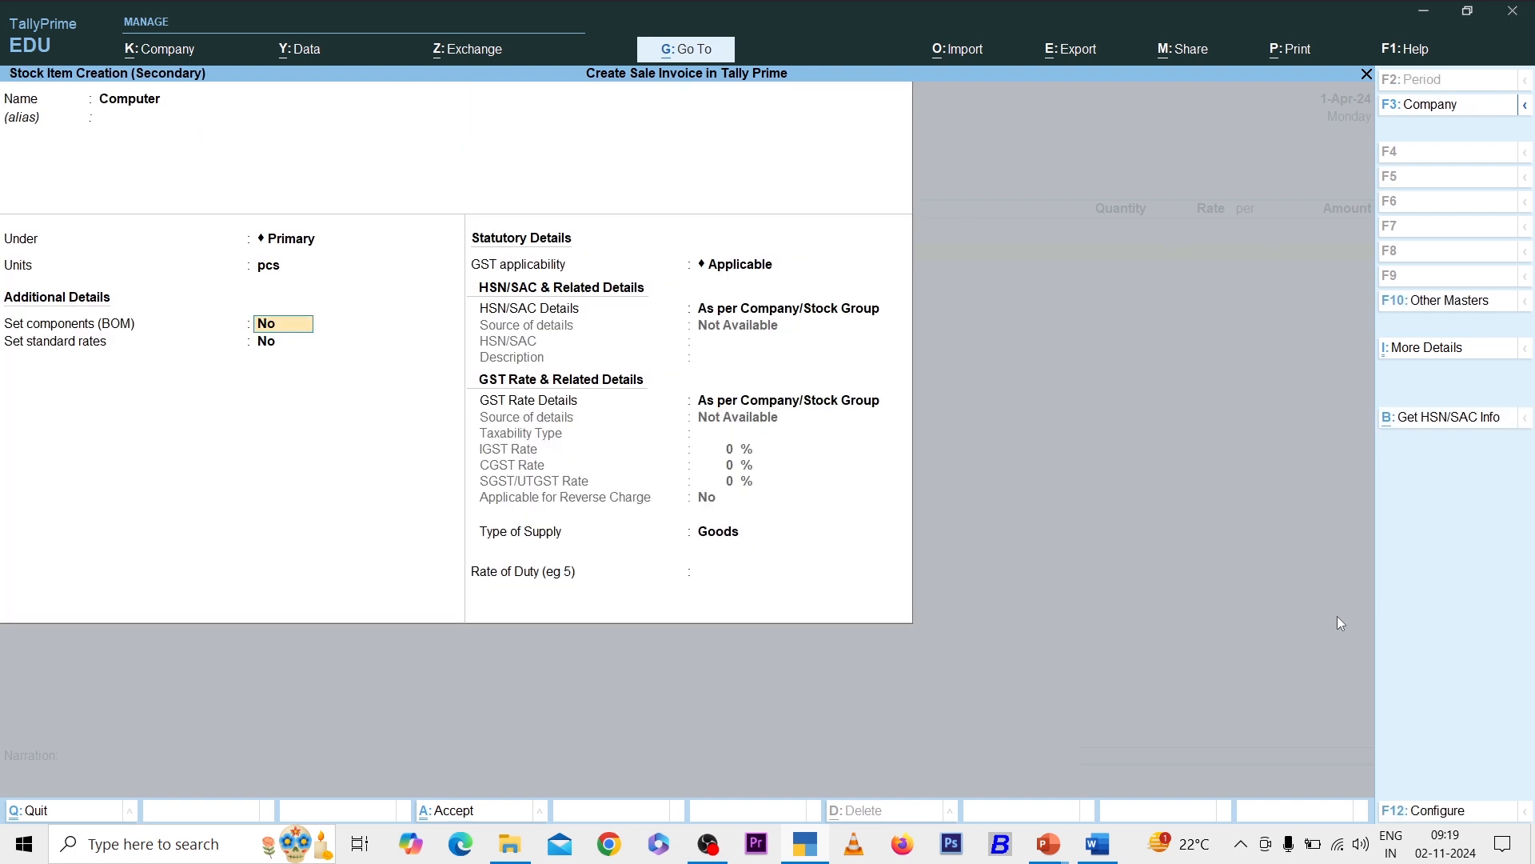
- Give Computer HSN 412563, description Goods, Taxable at 18% GST, and save it
key(Return)
key(Return)
key(Return)
key(Down)
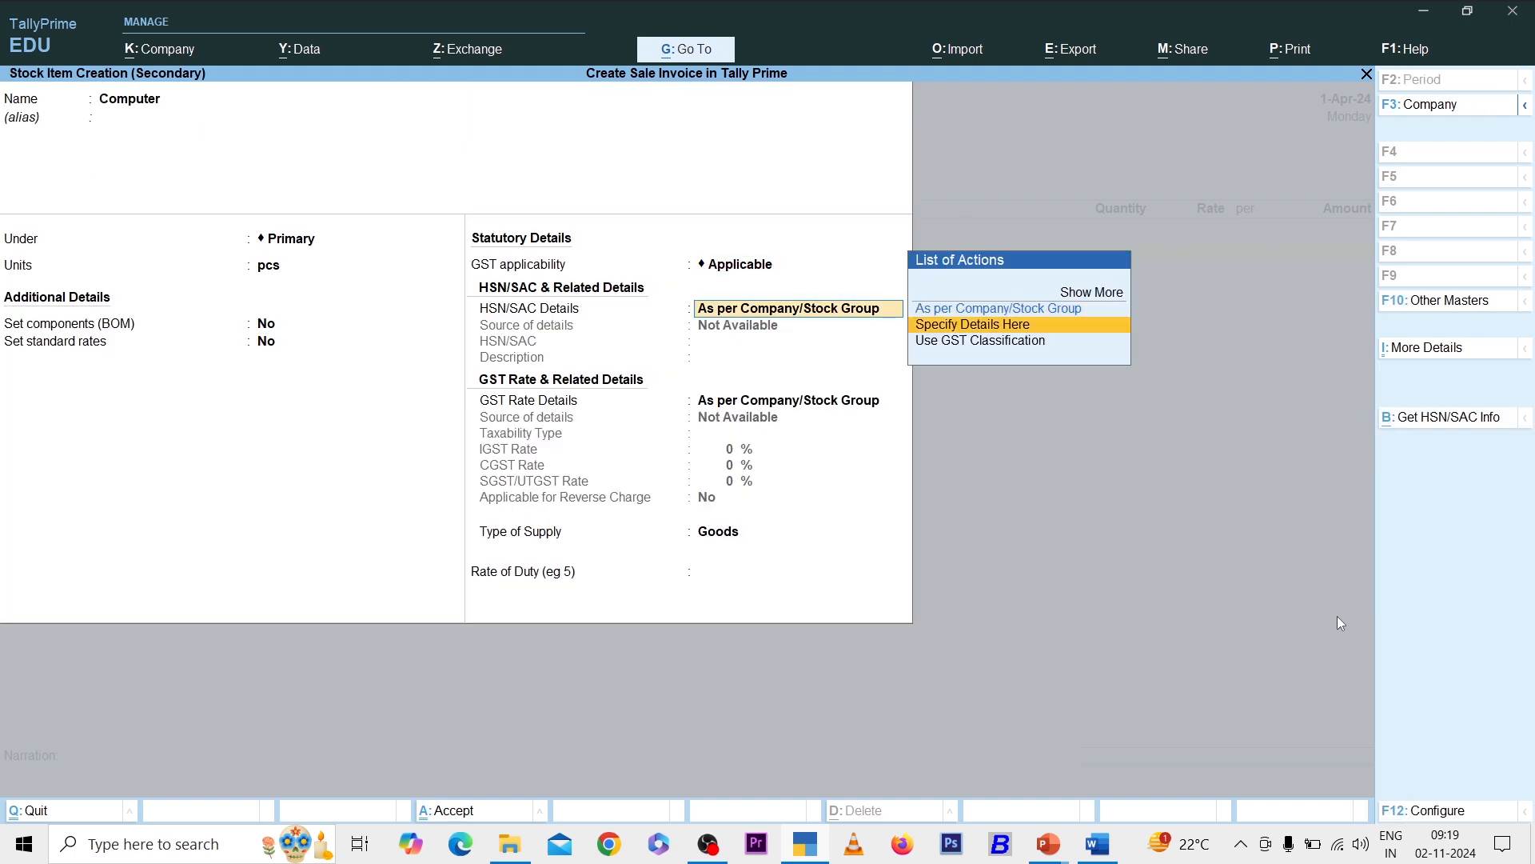
key(Return)
text(412563)
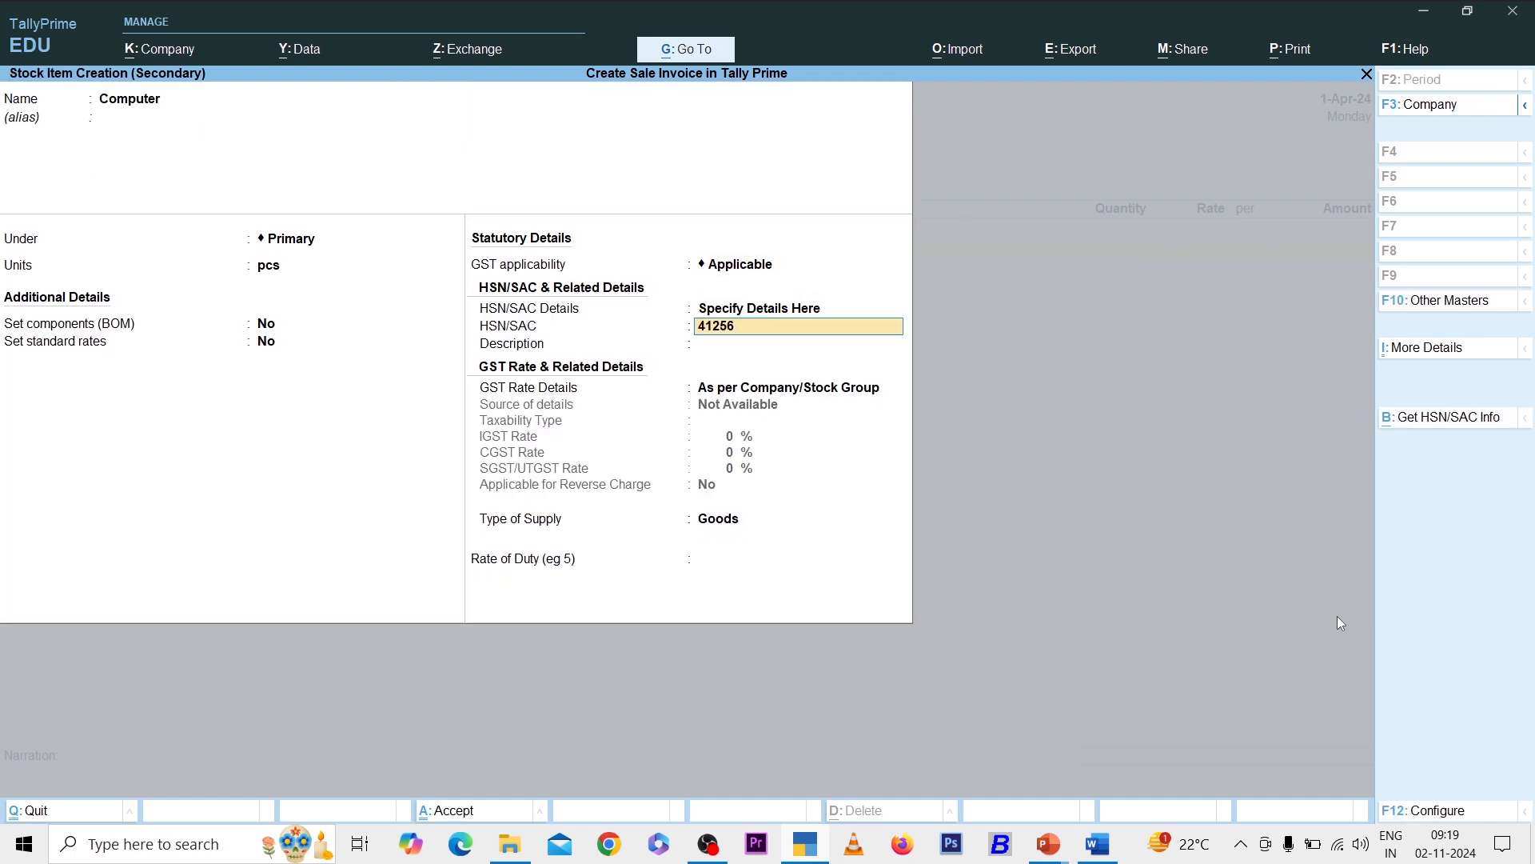
key(Return)
text(Goods)
key(Return)
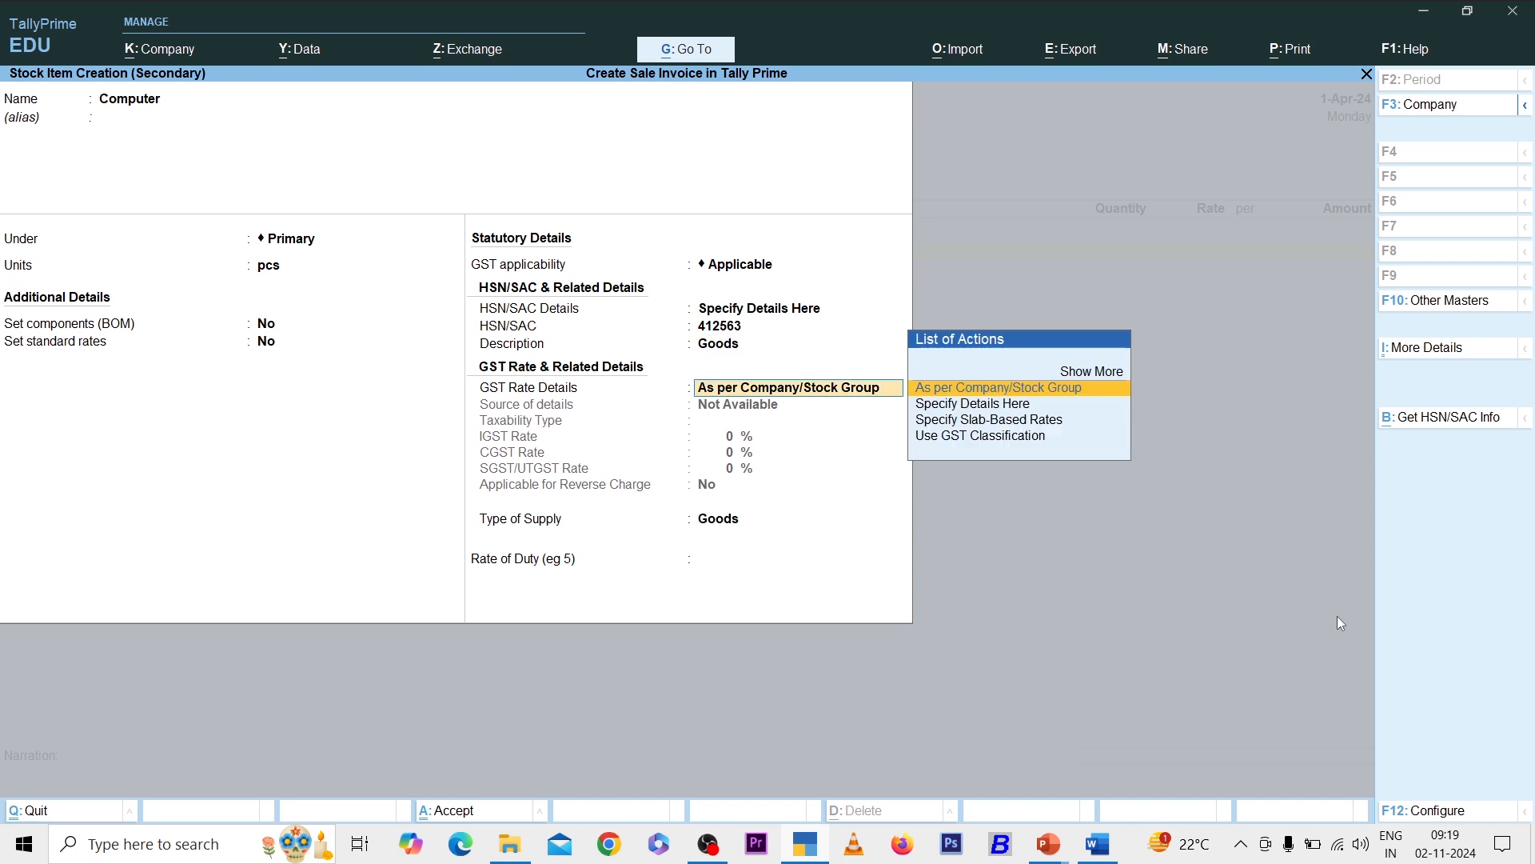
key(Down)
key(Return)
key(Return)
text(18)
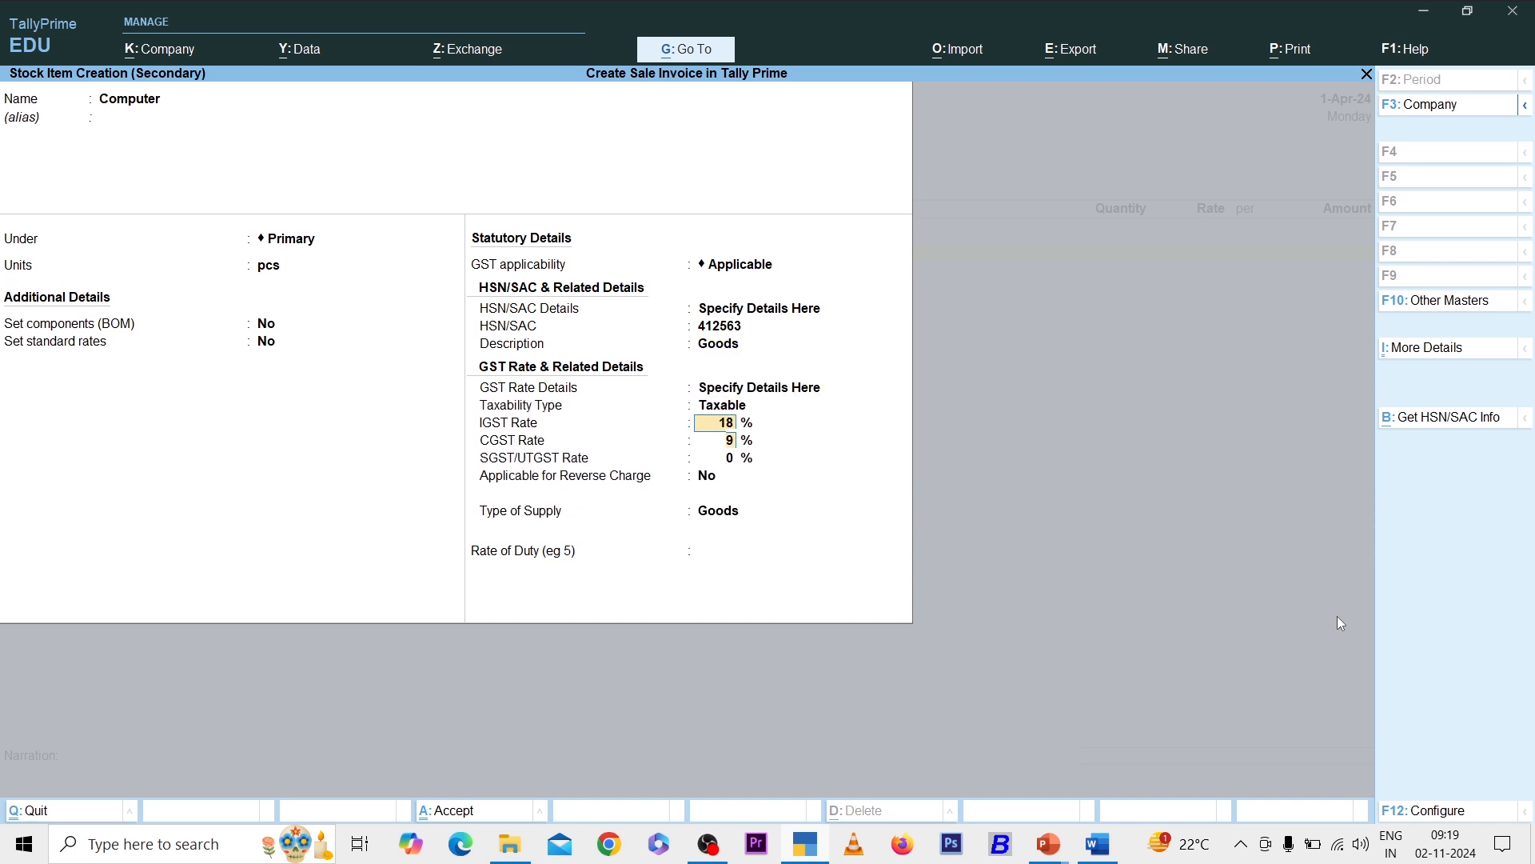
key(Return)
key(ctrl+a)
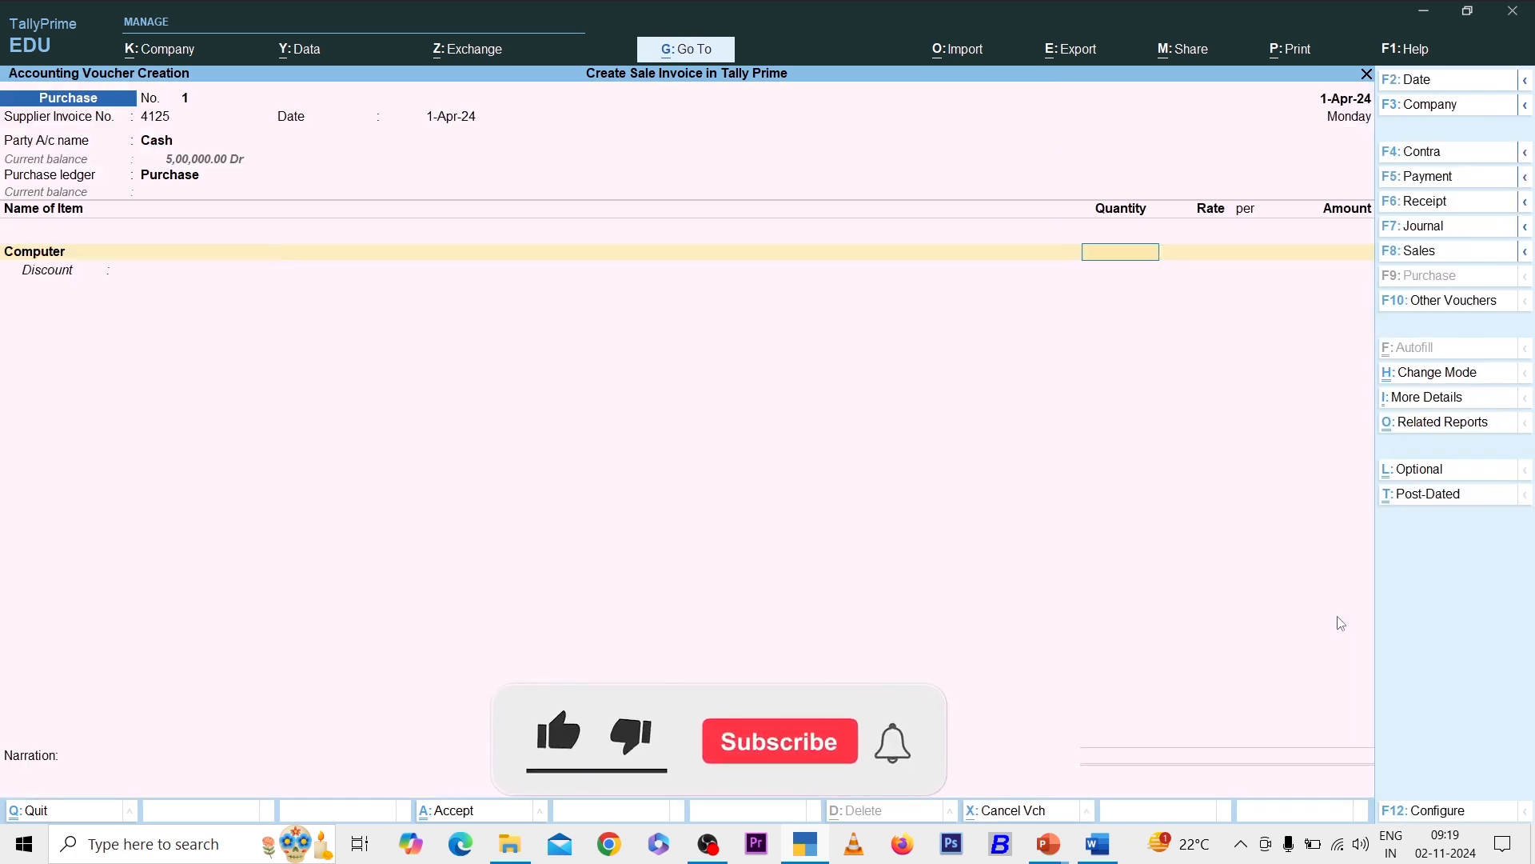
- Enter Computer at 24,500 per pcs, correcting quantity from 20 to 15 (3,67,500.00)
text(2)
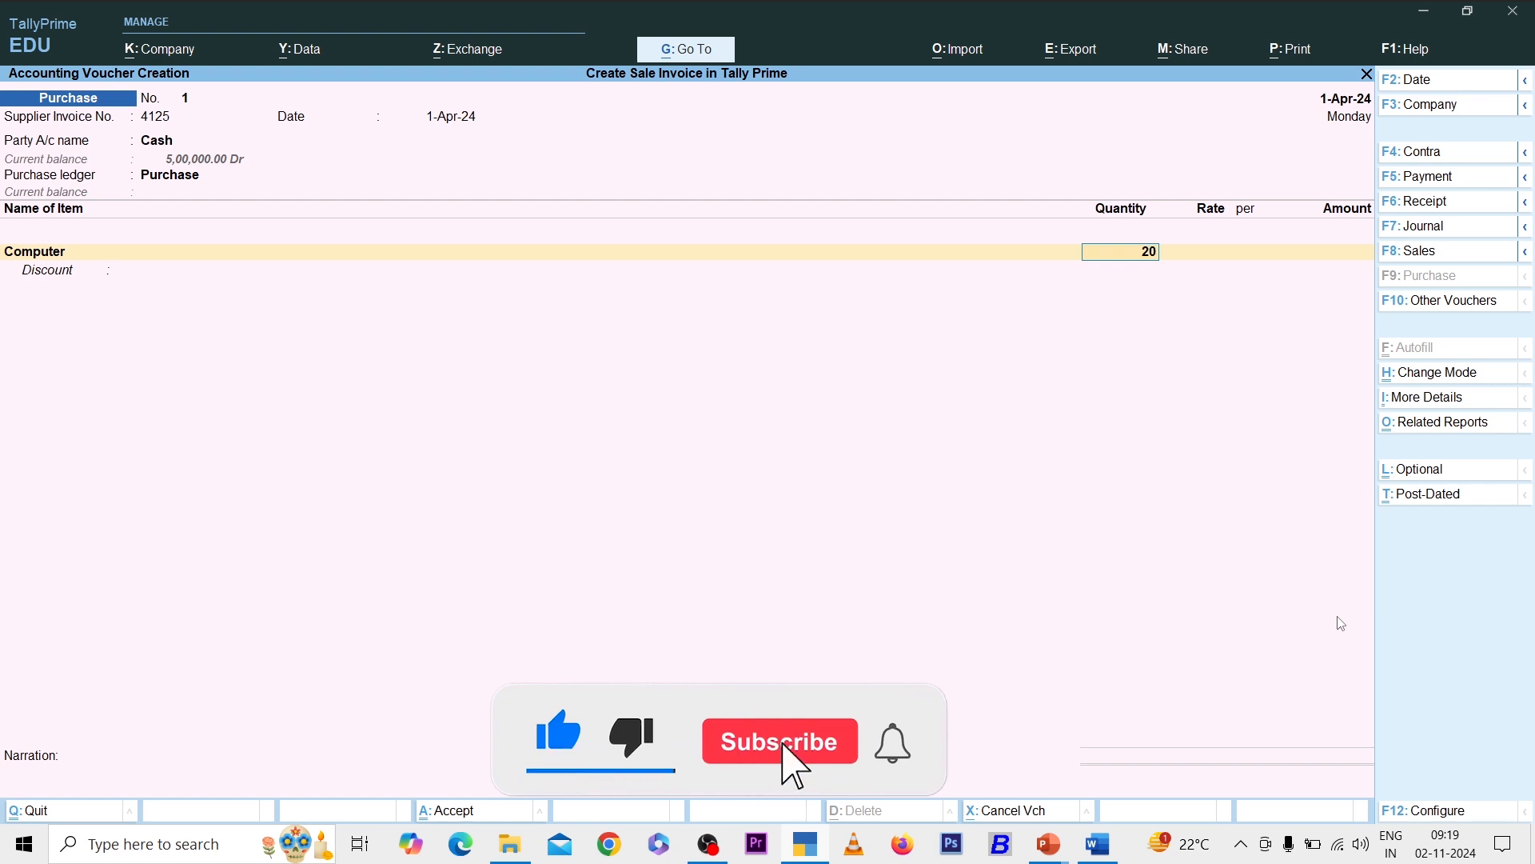
text(0)
key(Return)
text(24500)
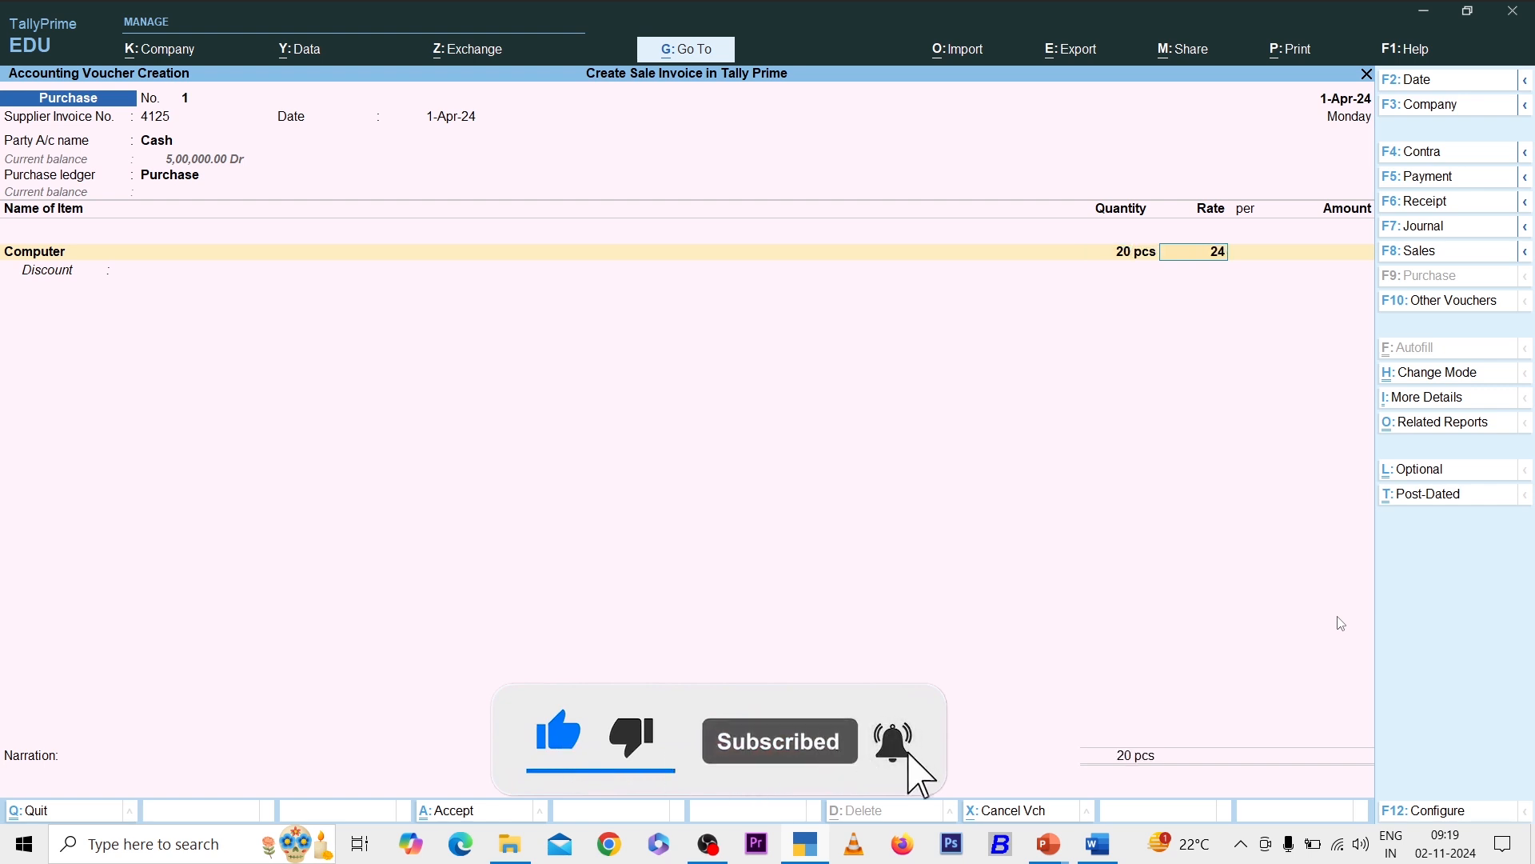
key(Return)
key(Return)
key(Return)
key(Return)
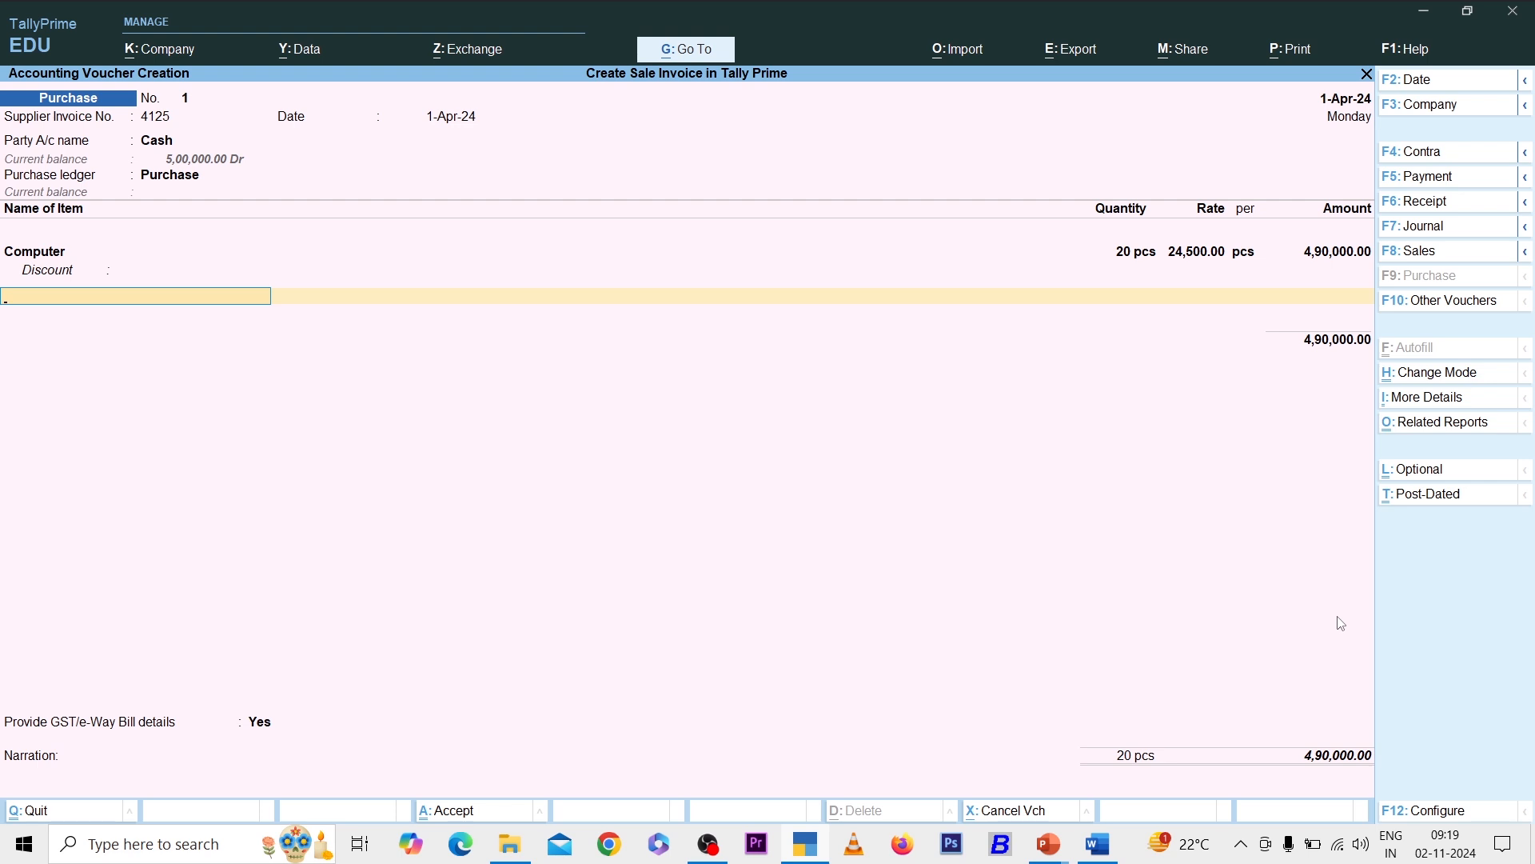
key(Return)
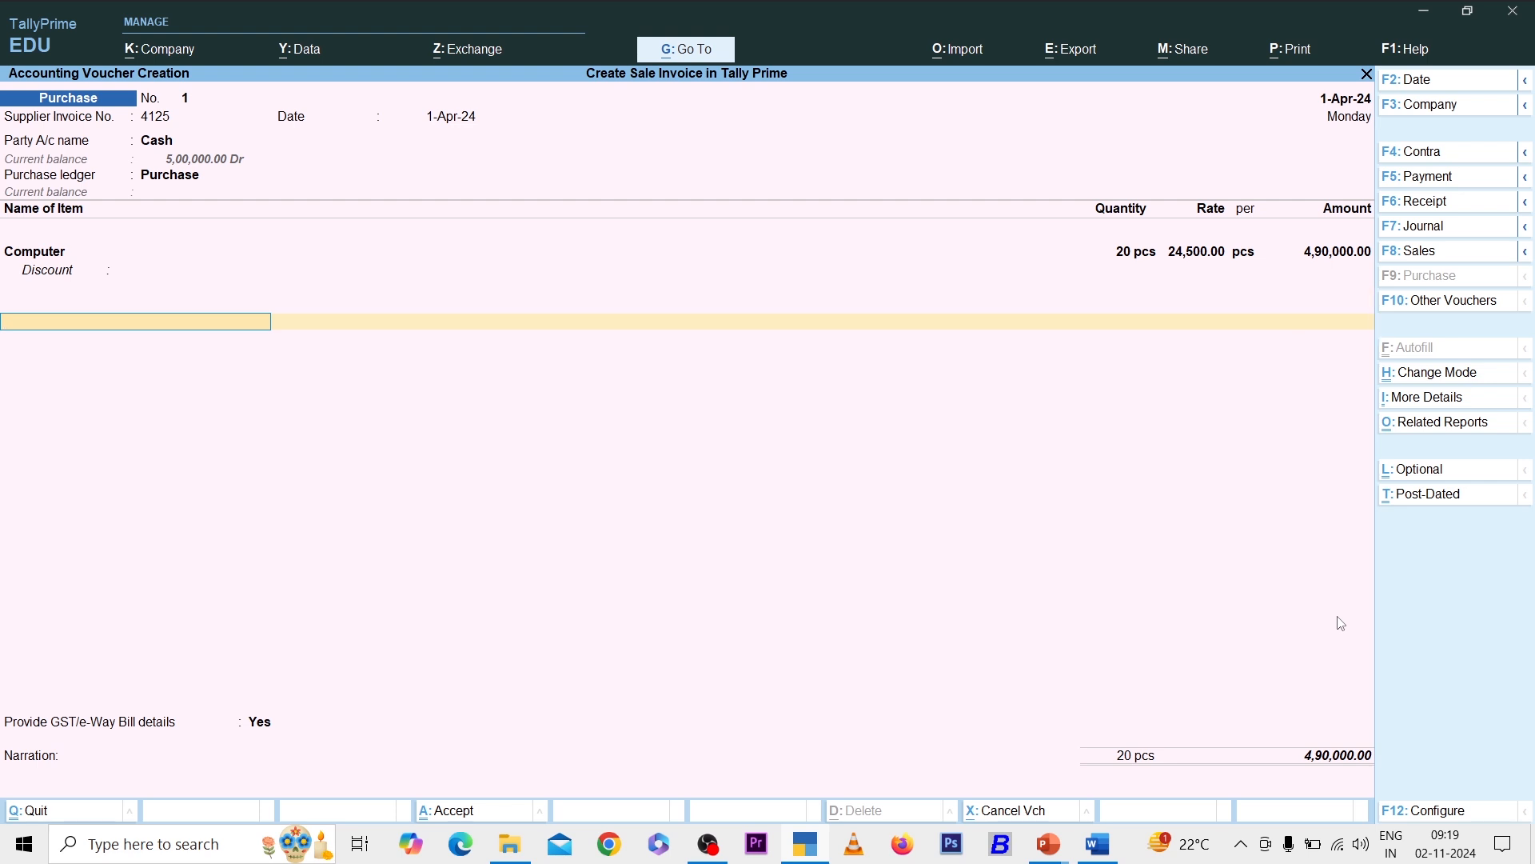
key(BackSpace)
key(BackSpace)
key(BackSpace)
key(BackSpace)
key(BackSpace)
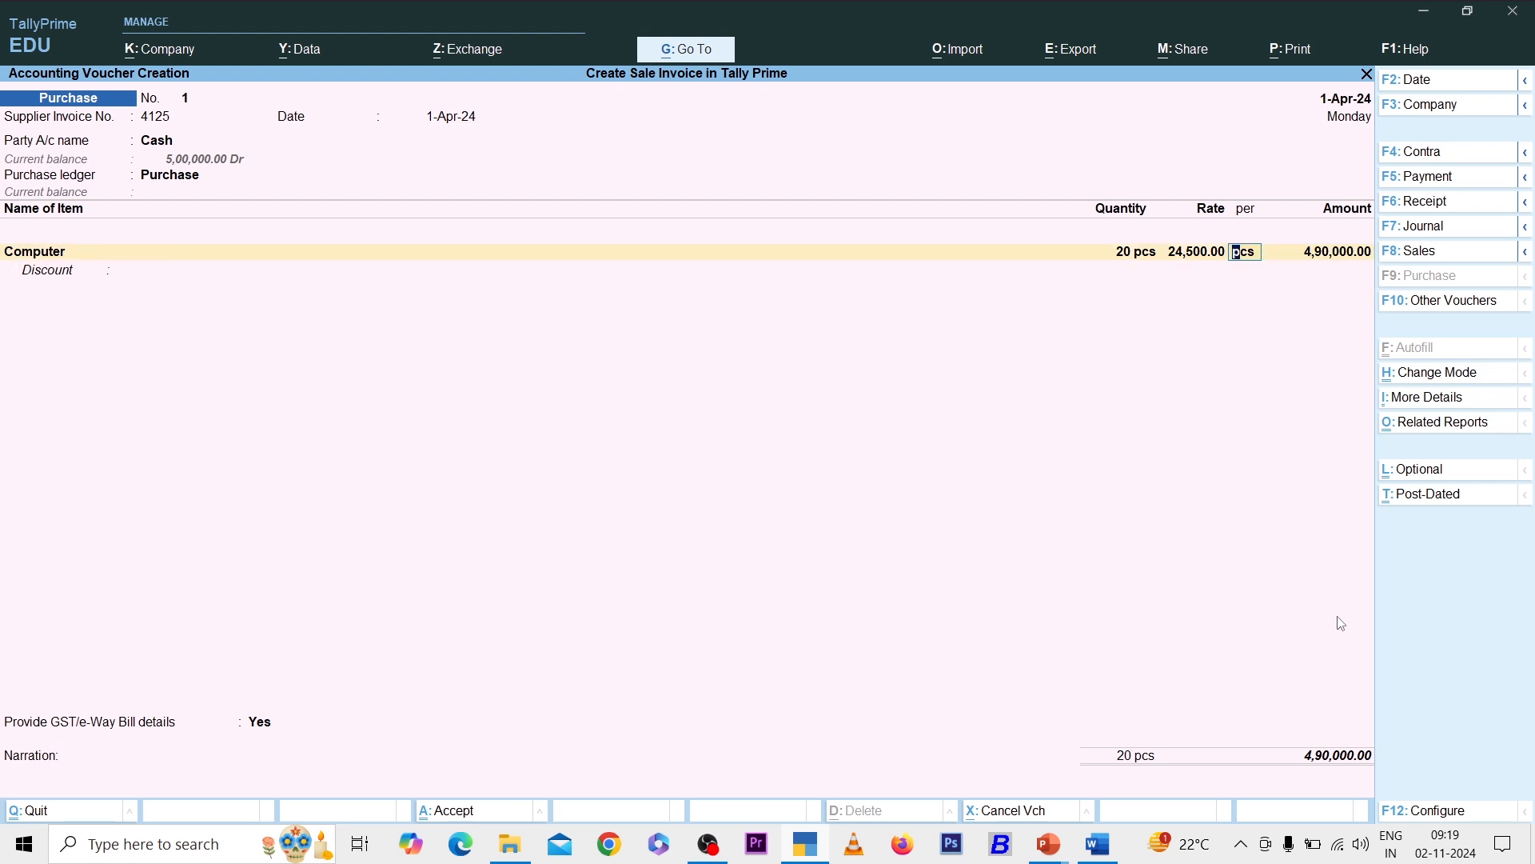
text(15)
key(Return)
key(Return)
key(Return)
key(Return)
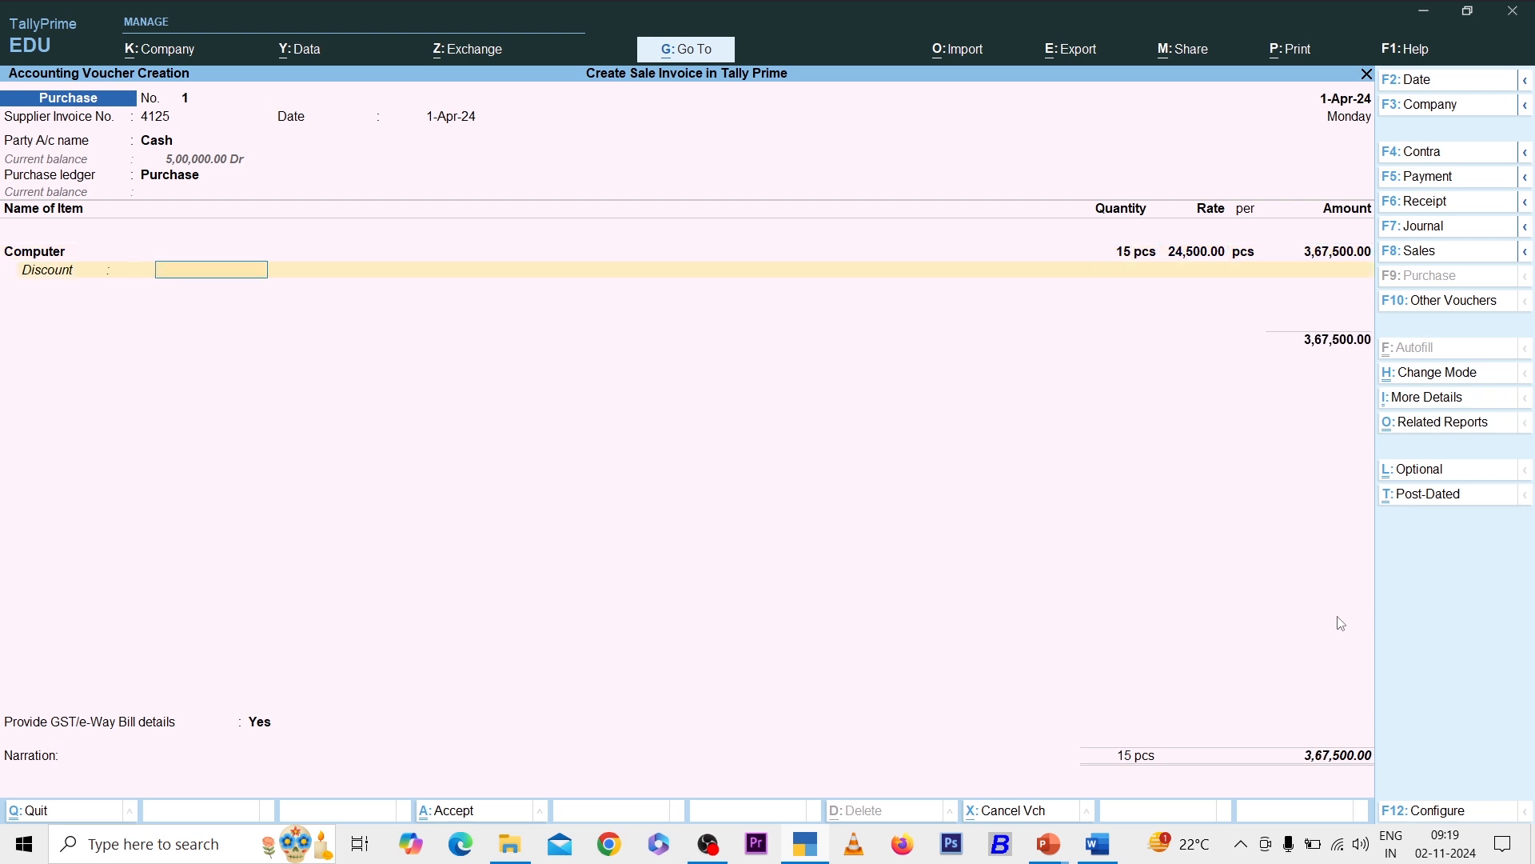
key(Return)
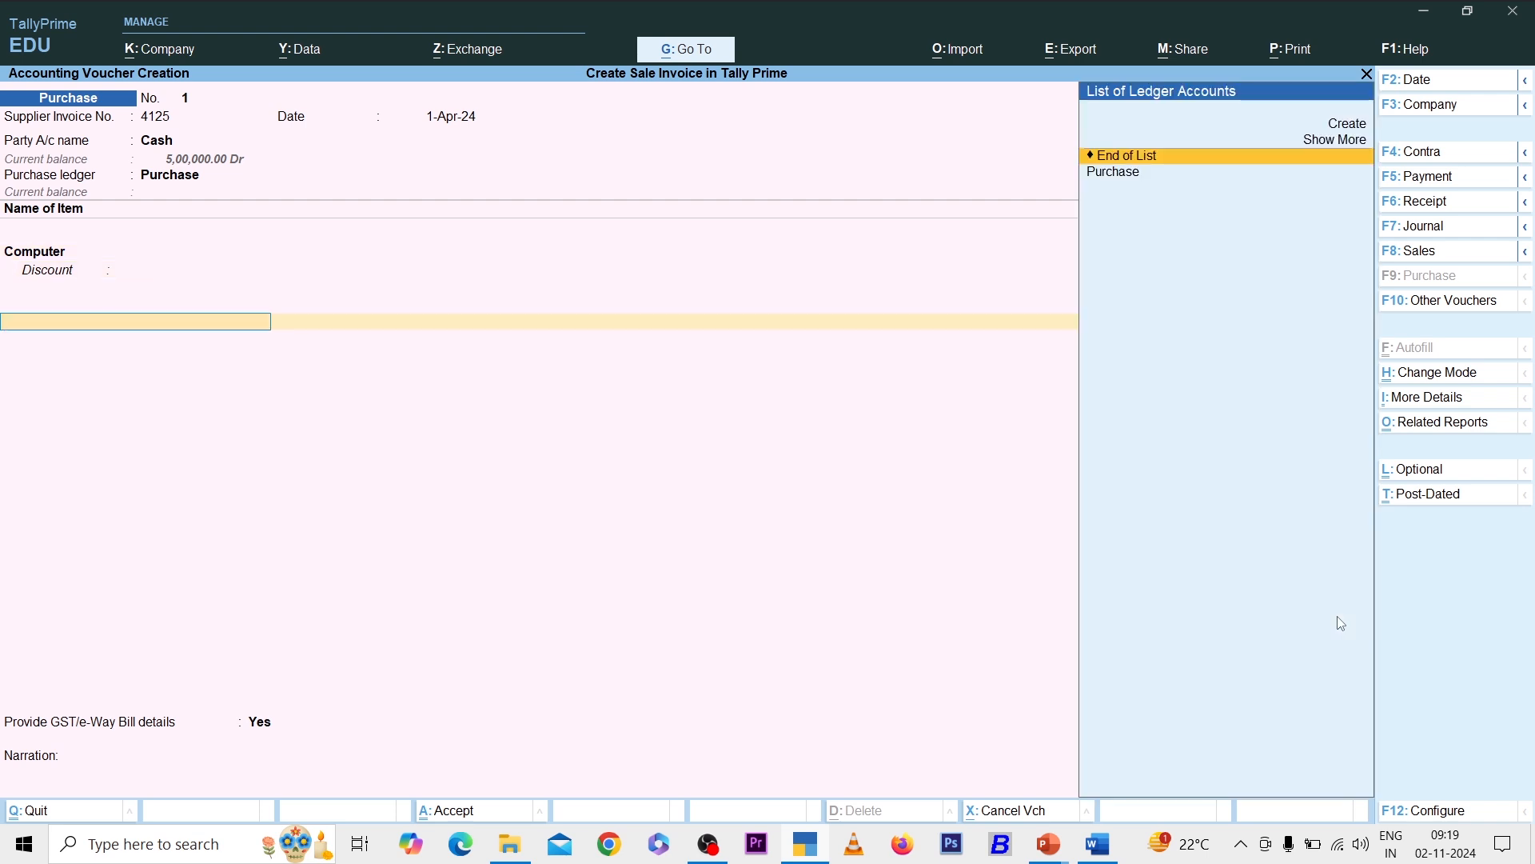
- Create Input Cgst under Duties & Taxes (GST, CGST) and add its 33,075.00 line
key(Up)
key(Up)
key(Return)
text(Inp)
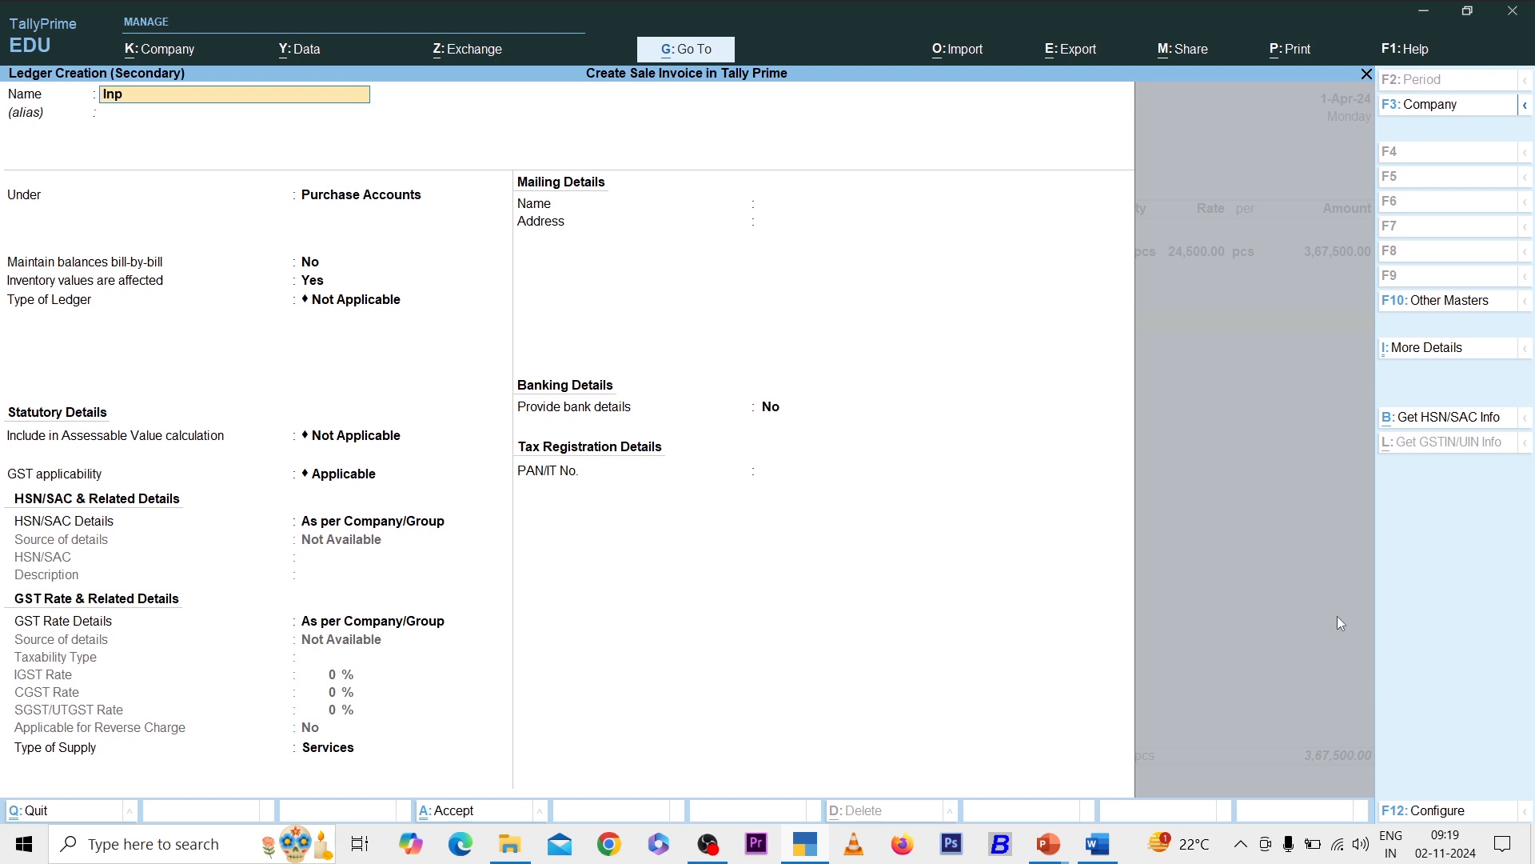
text(ut cgst)
key(Return)
key(Return)
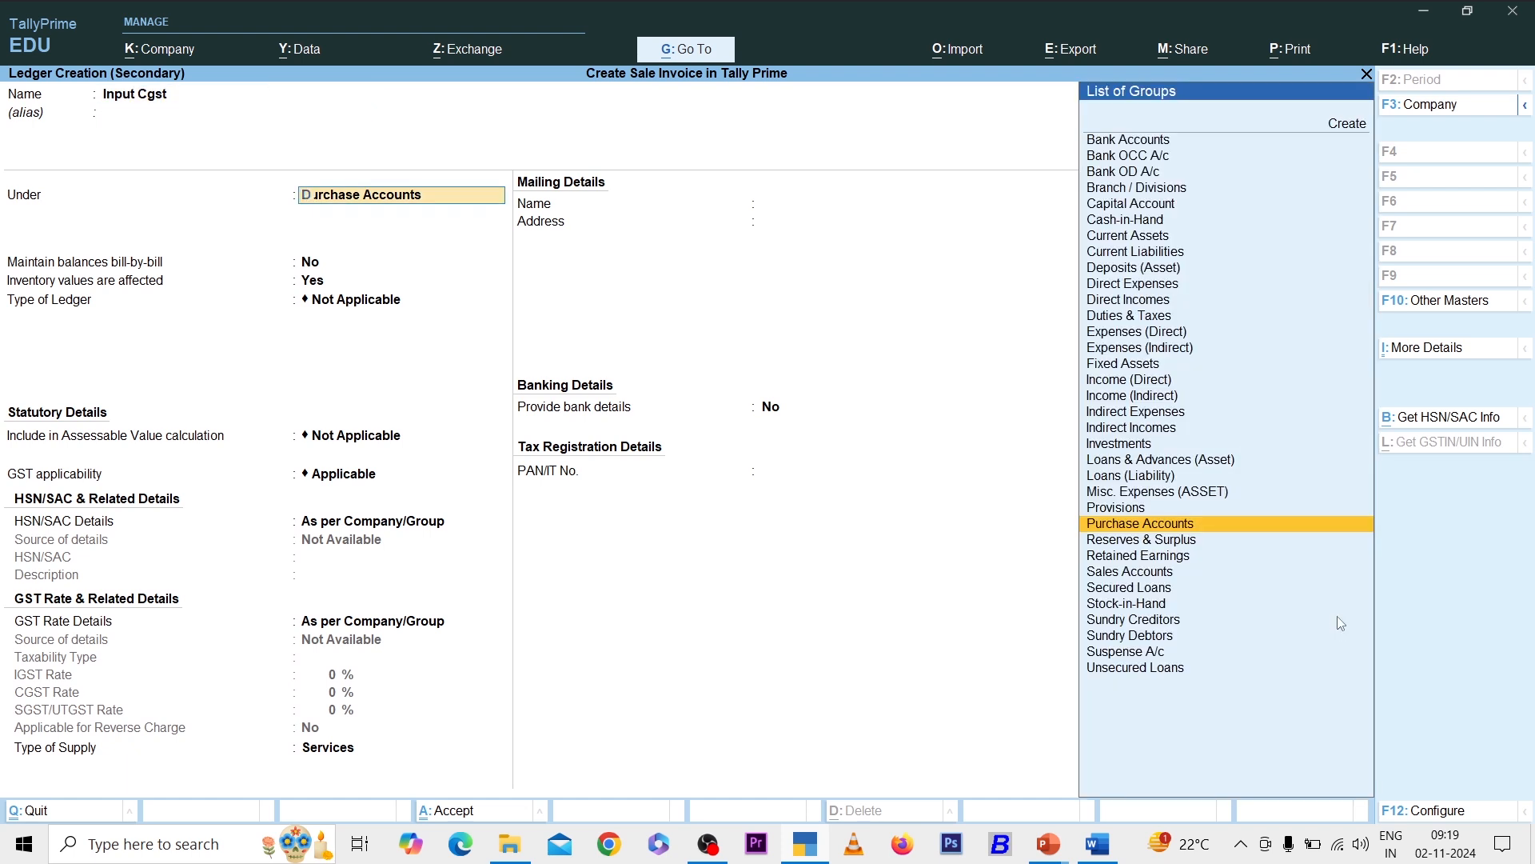
text(Du)
key(Return)
key(Up)
key(Return)
key(Down)
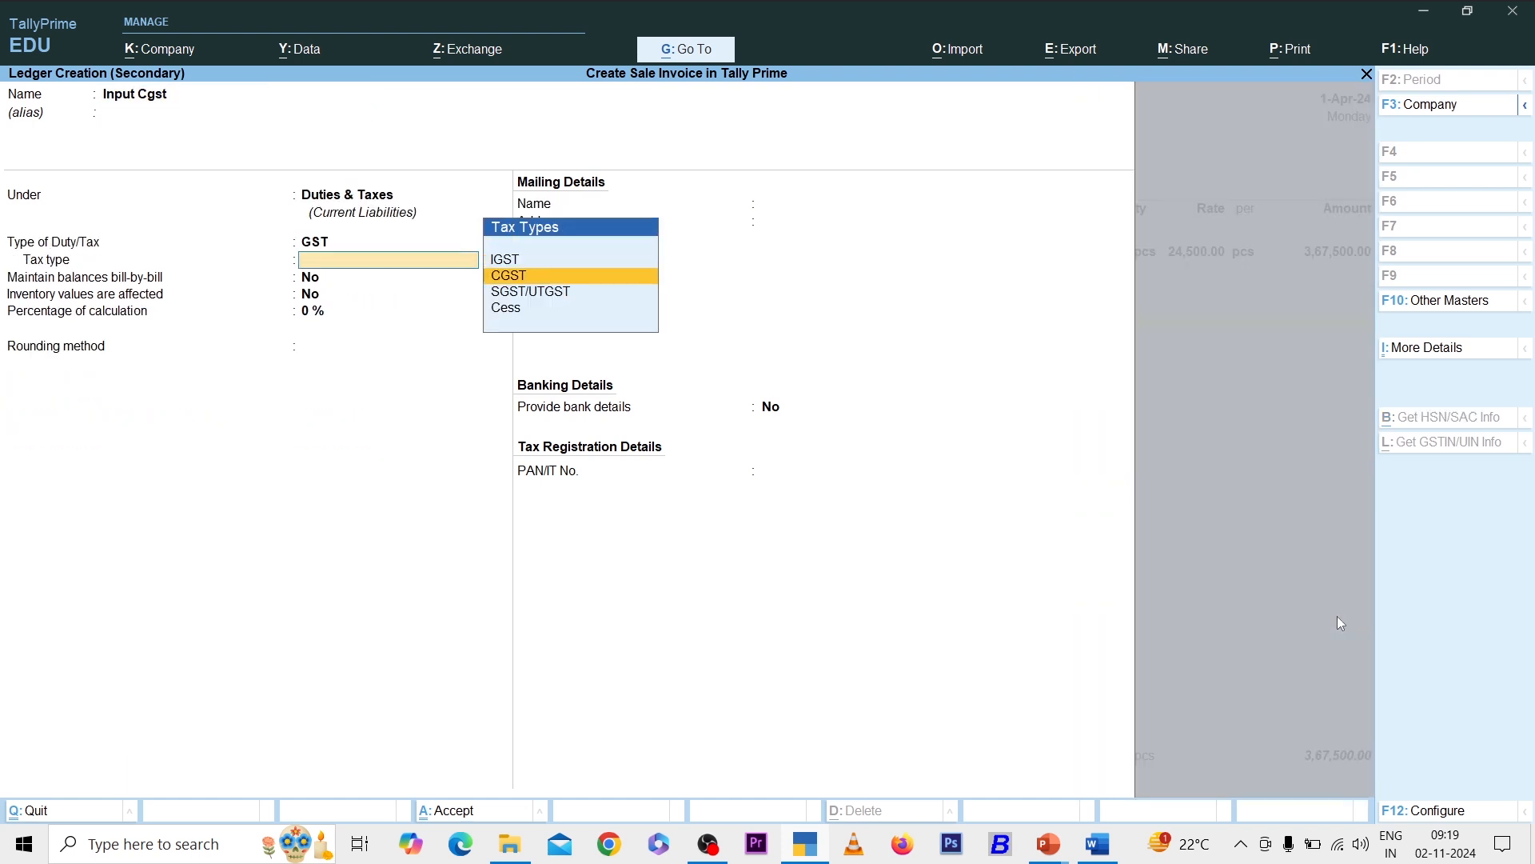
key(Return)
key(ctrl+a)
key(Return)
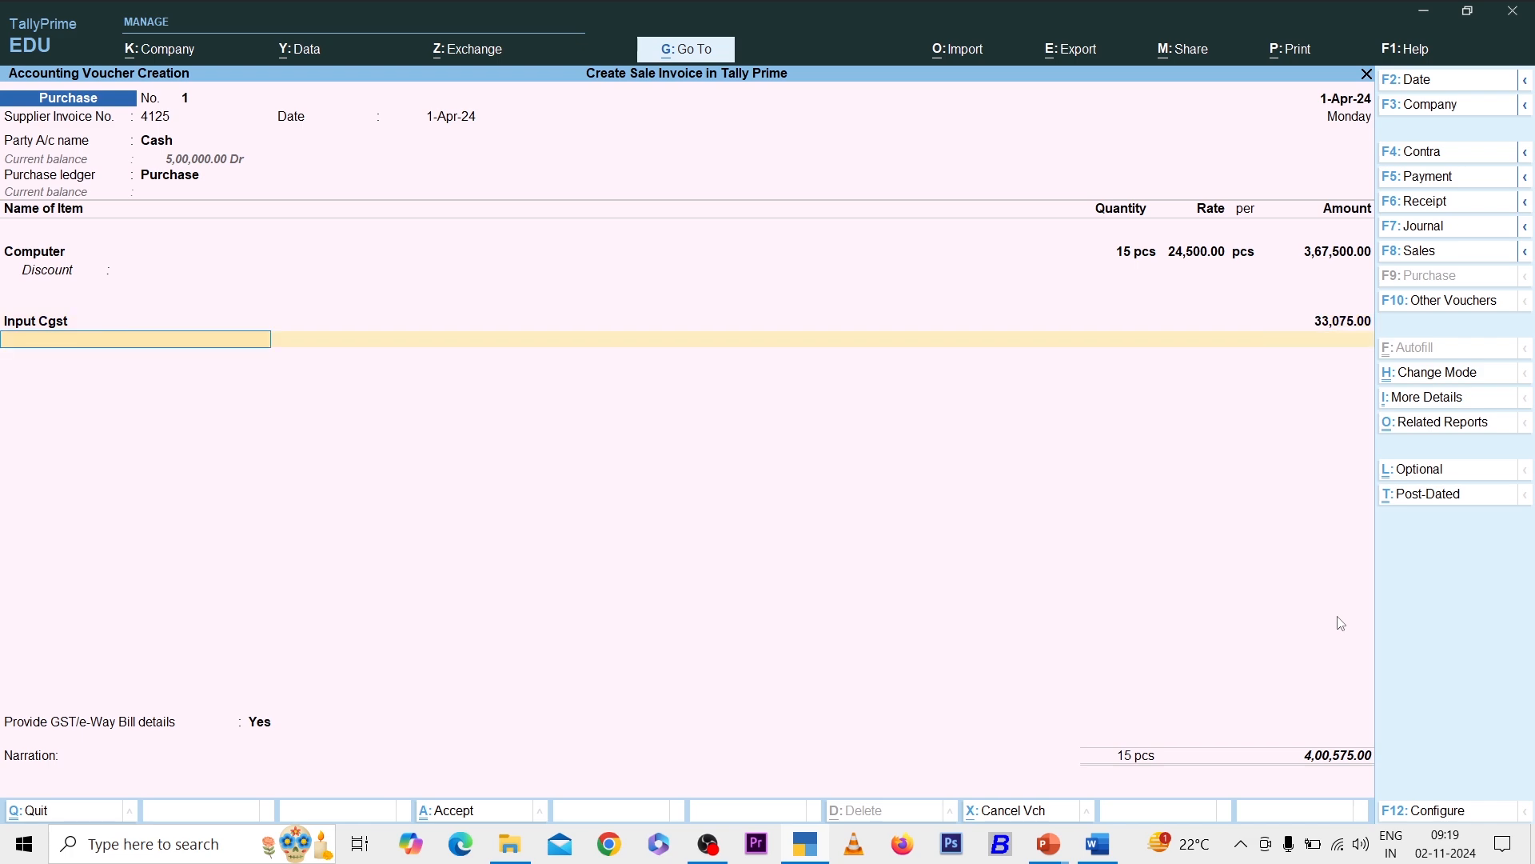
- Add a new Input Sgst ledger (SGST/UTGST) for 33,075.00 and save the 4,33,650.00 voucher
key(alt+c)
text(Input Sgst)
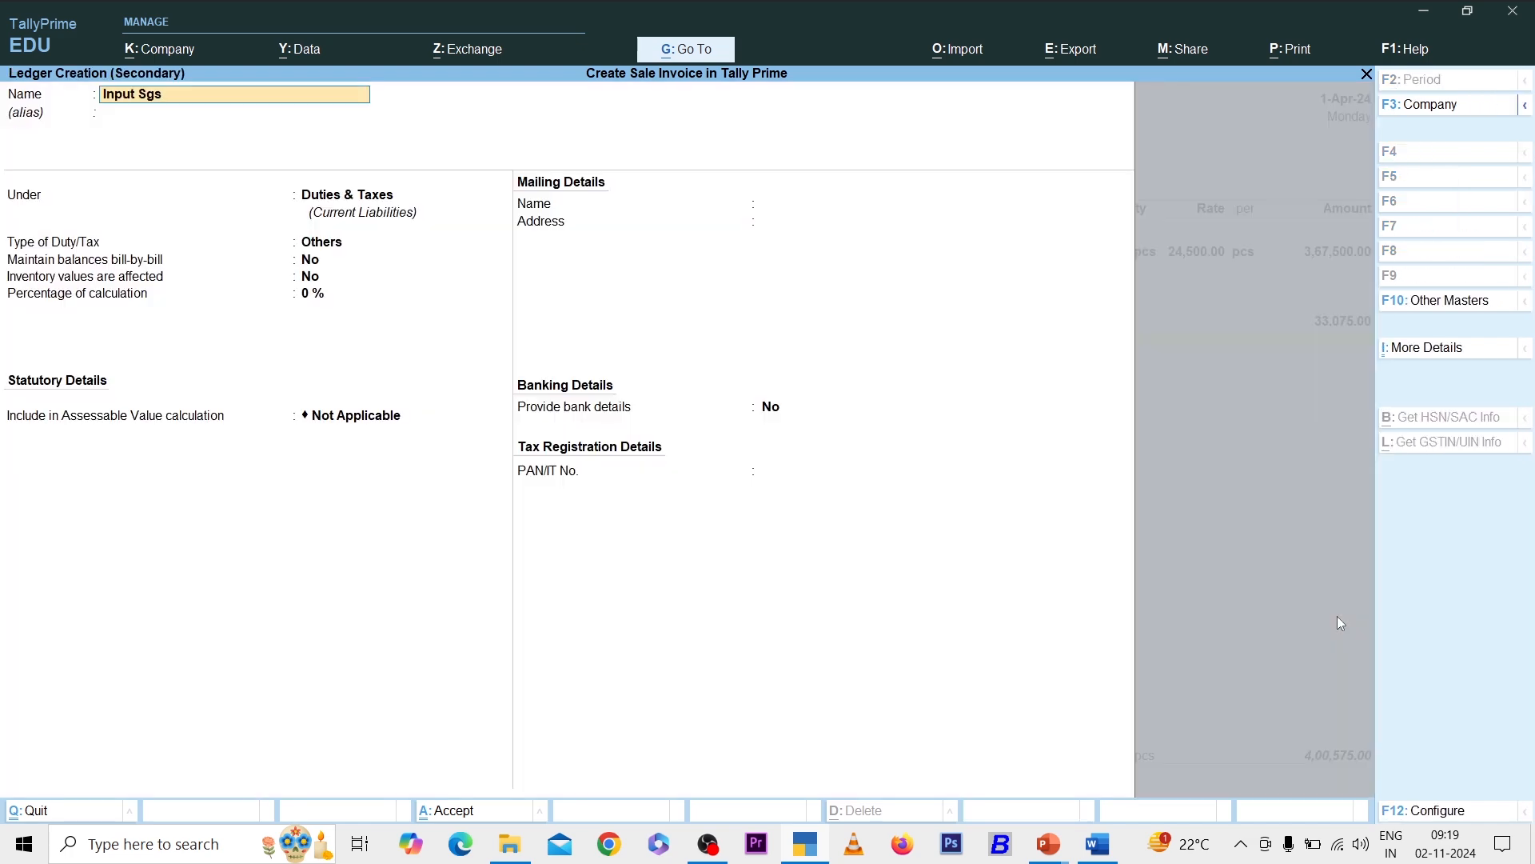
key(Return)
key(Return)
key(Return)
key(Up)
key(Return)
key(Down)
key(Down)
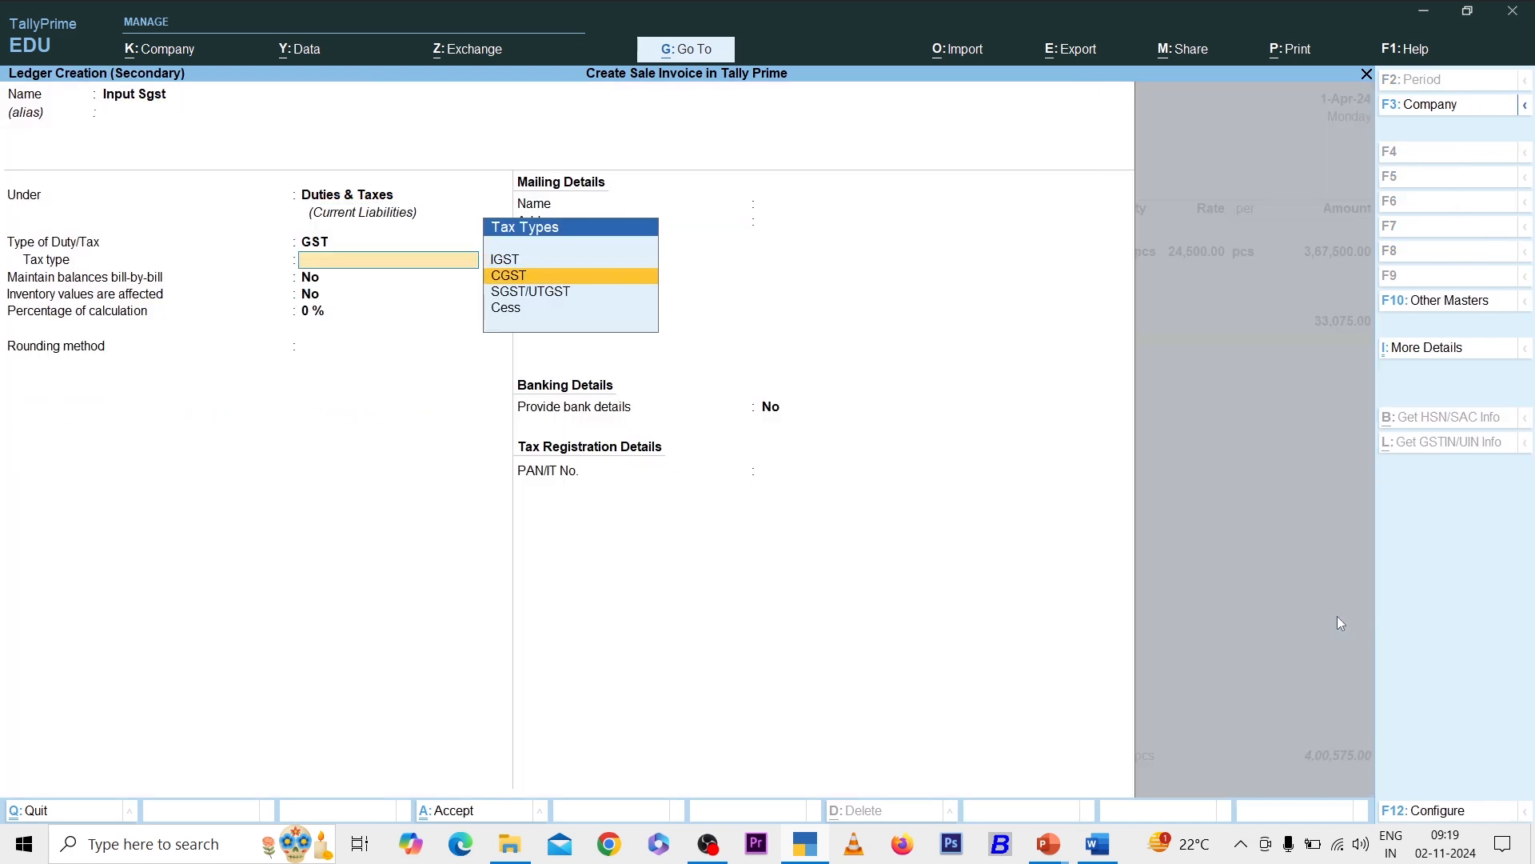
key(Return)
key(ctrl+a)
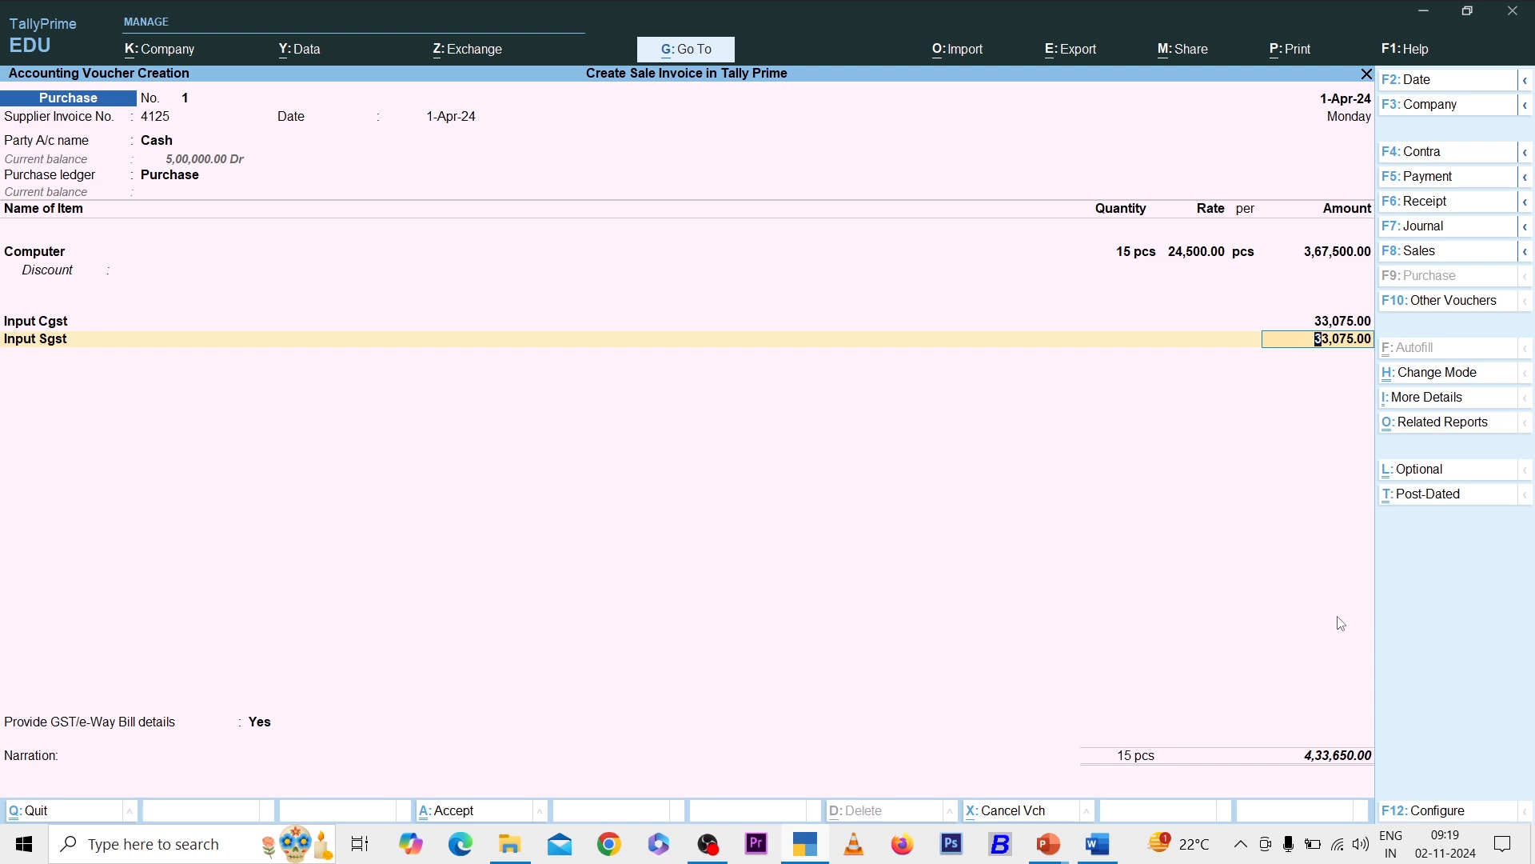
key(ctrl+a)
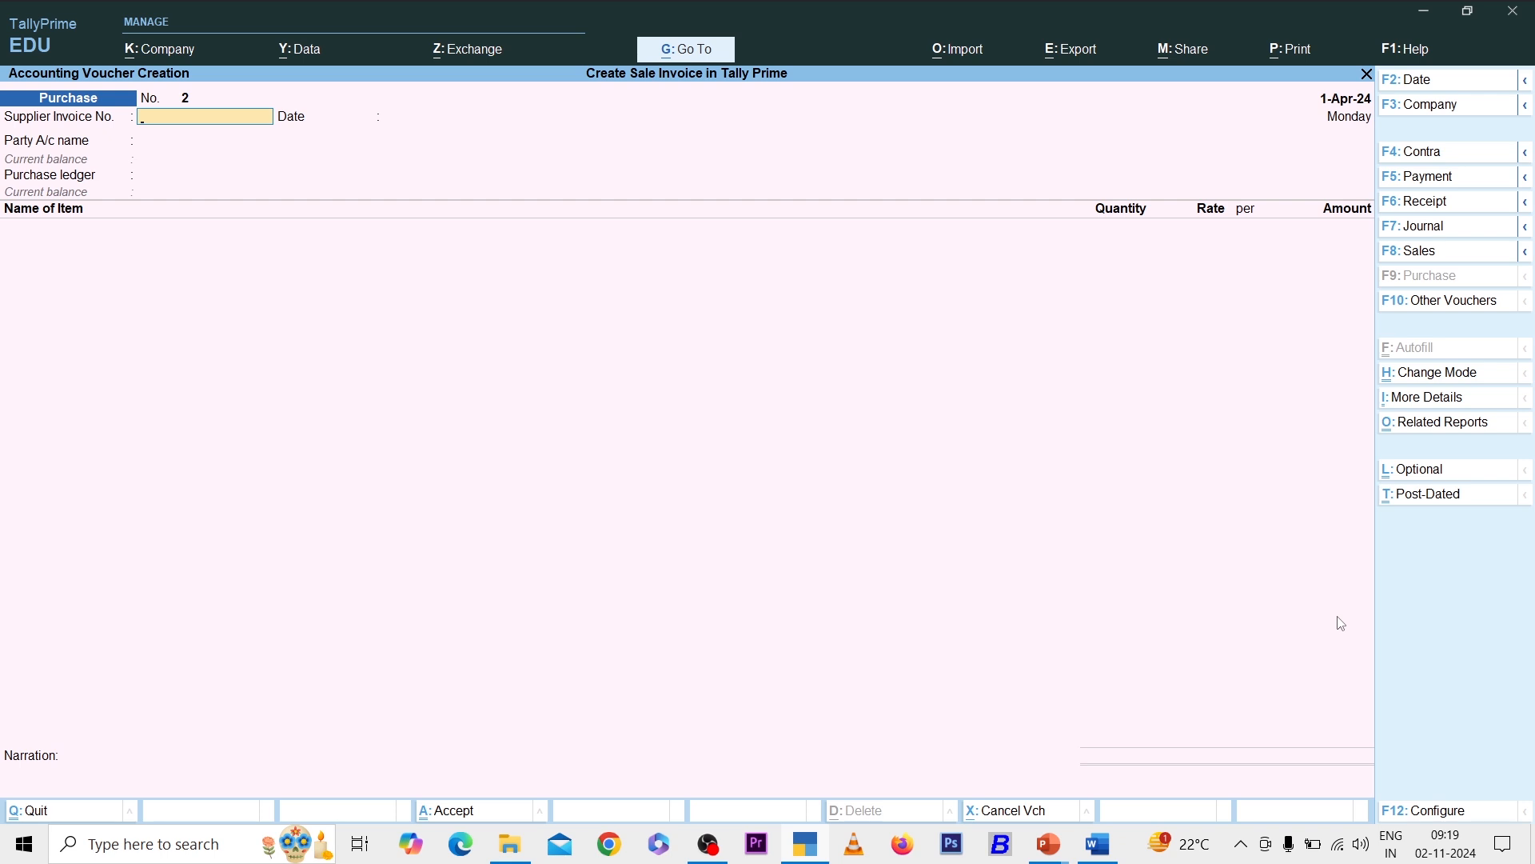
- Check Closing Stock on the Balance Sheet and the Stock Summary: Computer 15 pcs worth 3,67,500
key(Escape)
key(b)
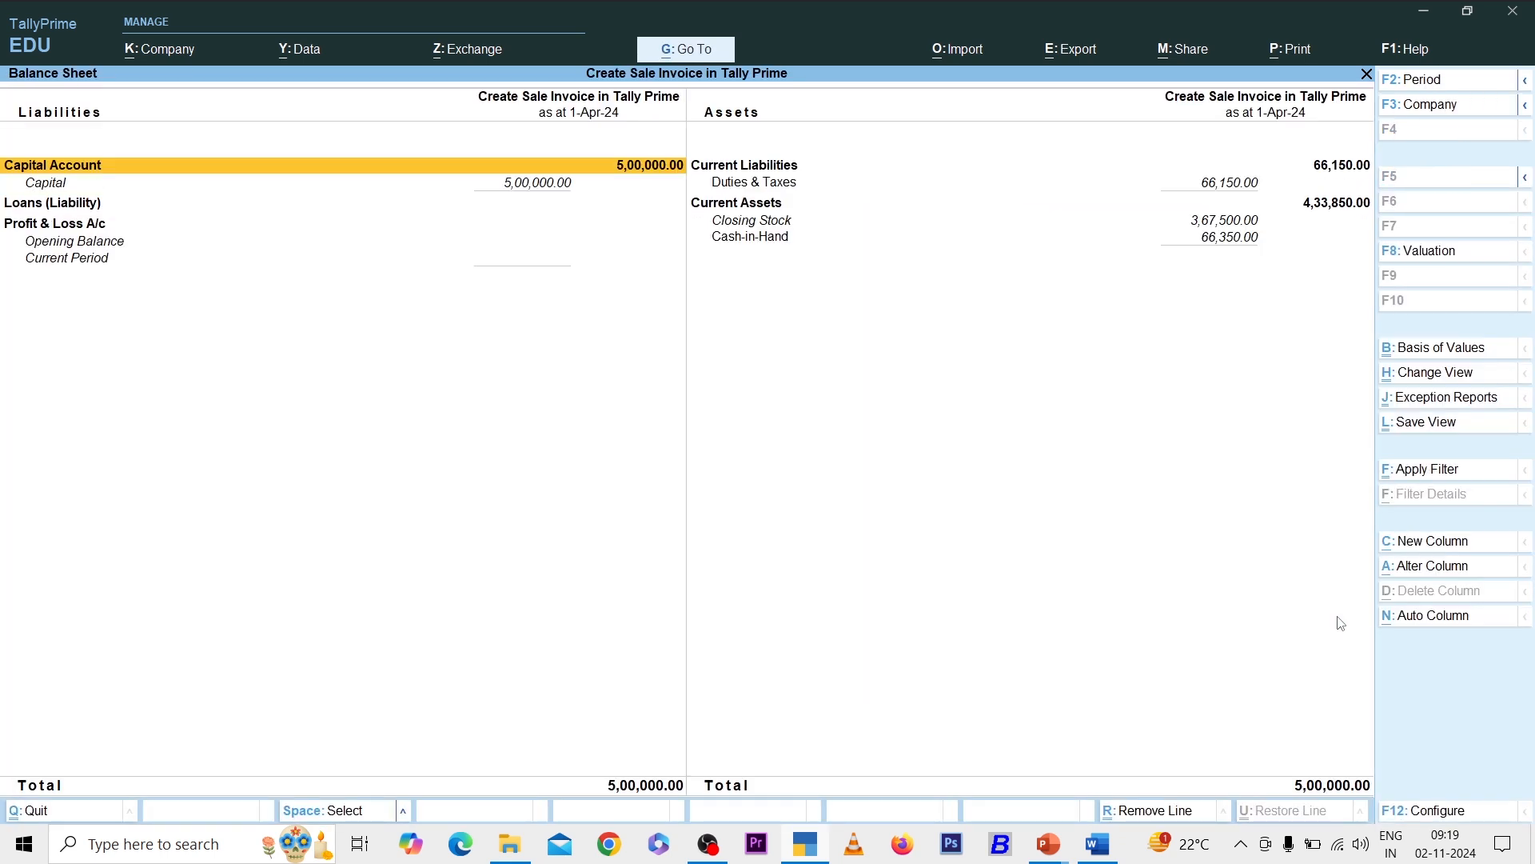
key(Right)
key(Down)
key(Down)
key(Down)
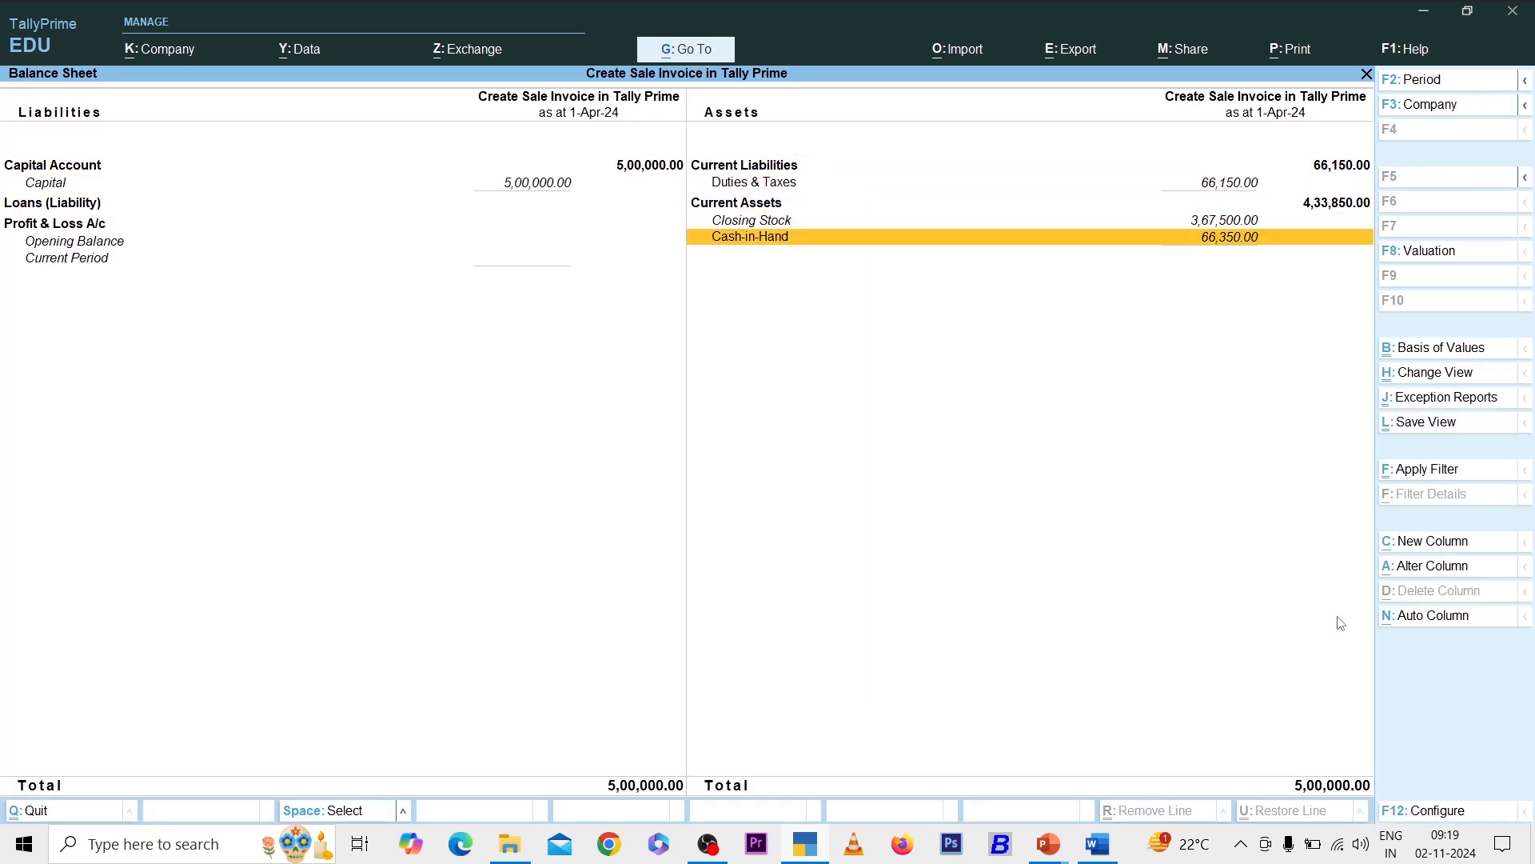
key(Up)
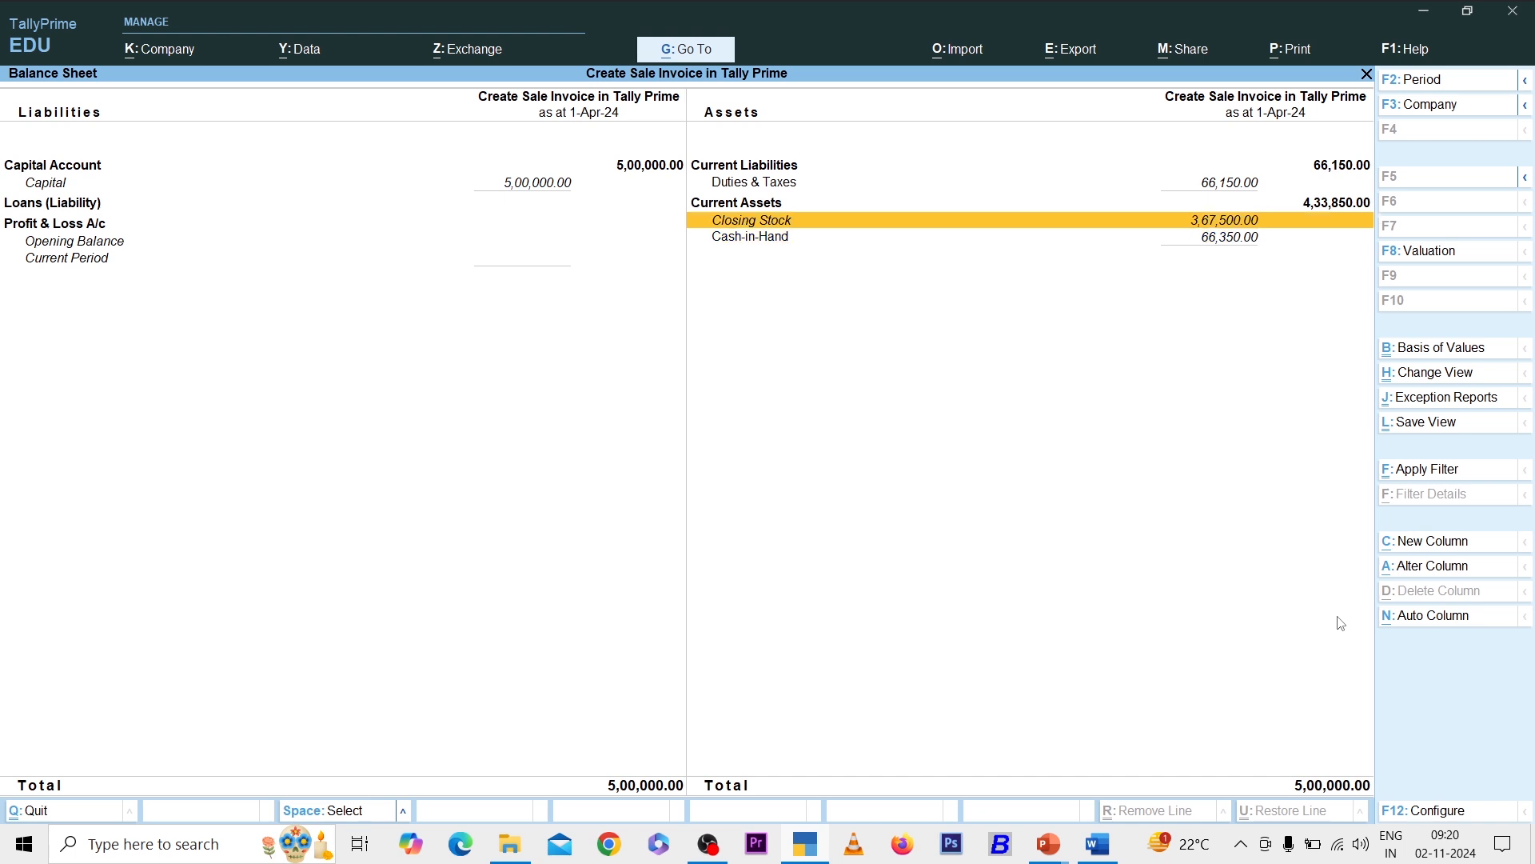
key(Escape)
key(s)
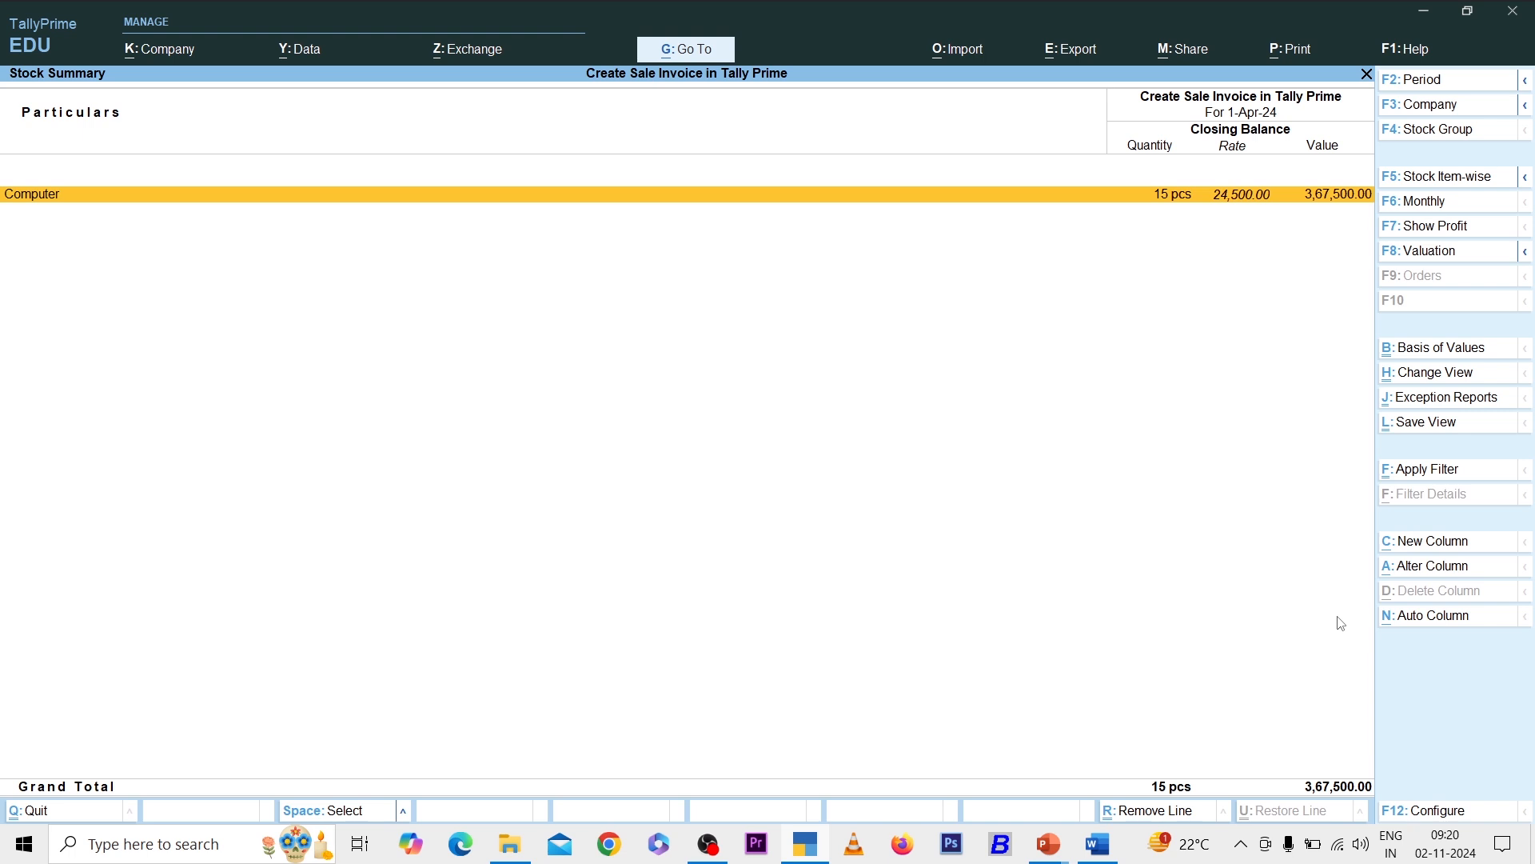
key(Escape)
- Cancel the Quit prompt and start Sales voucher No. 1 via F8
key(Escape)
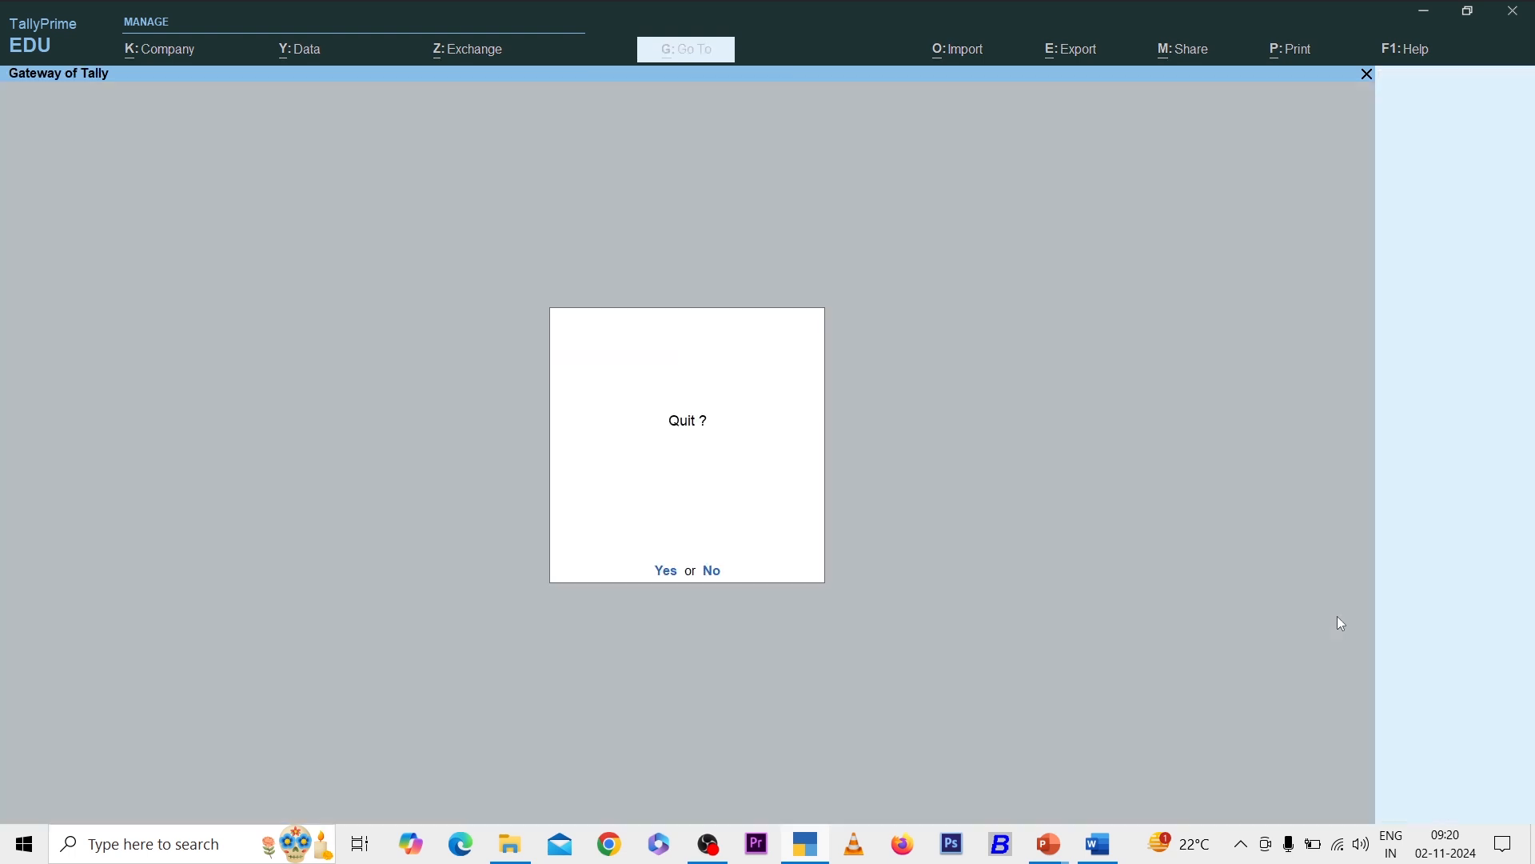
key(Escape)
key(v)
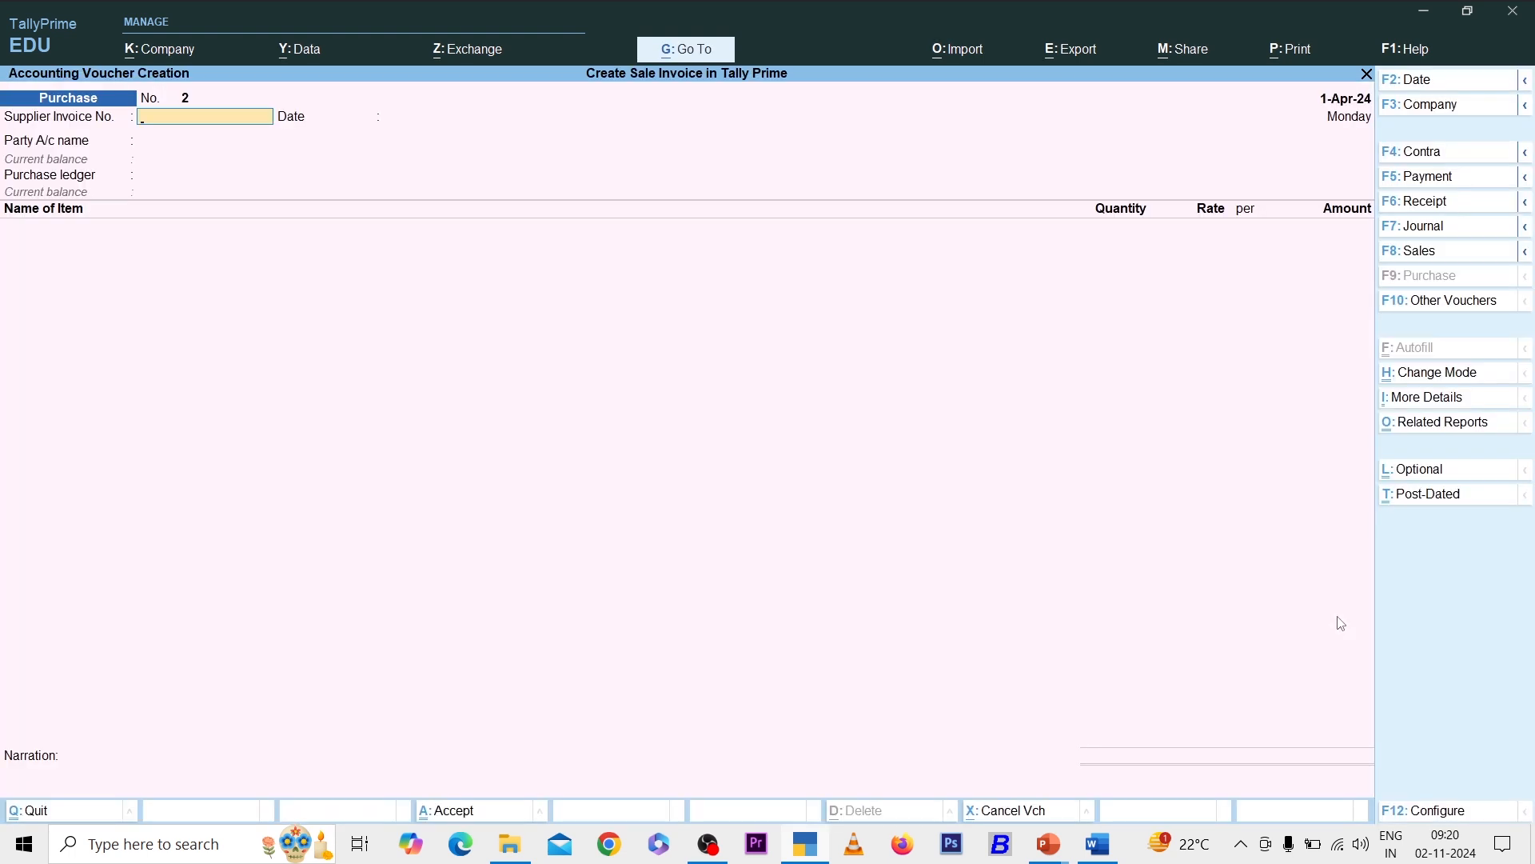
key(F8)
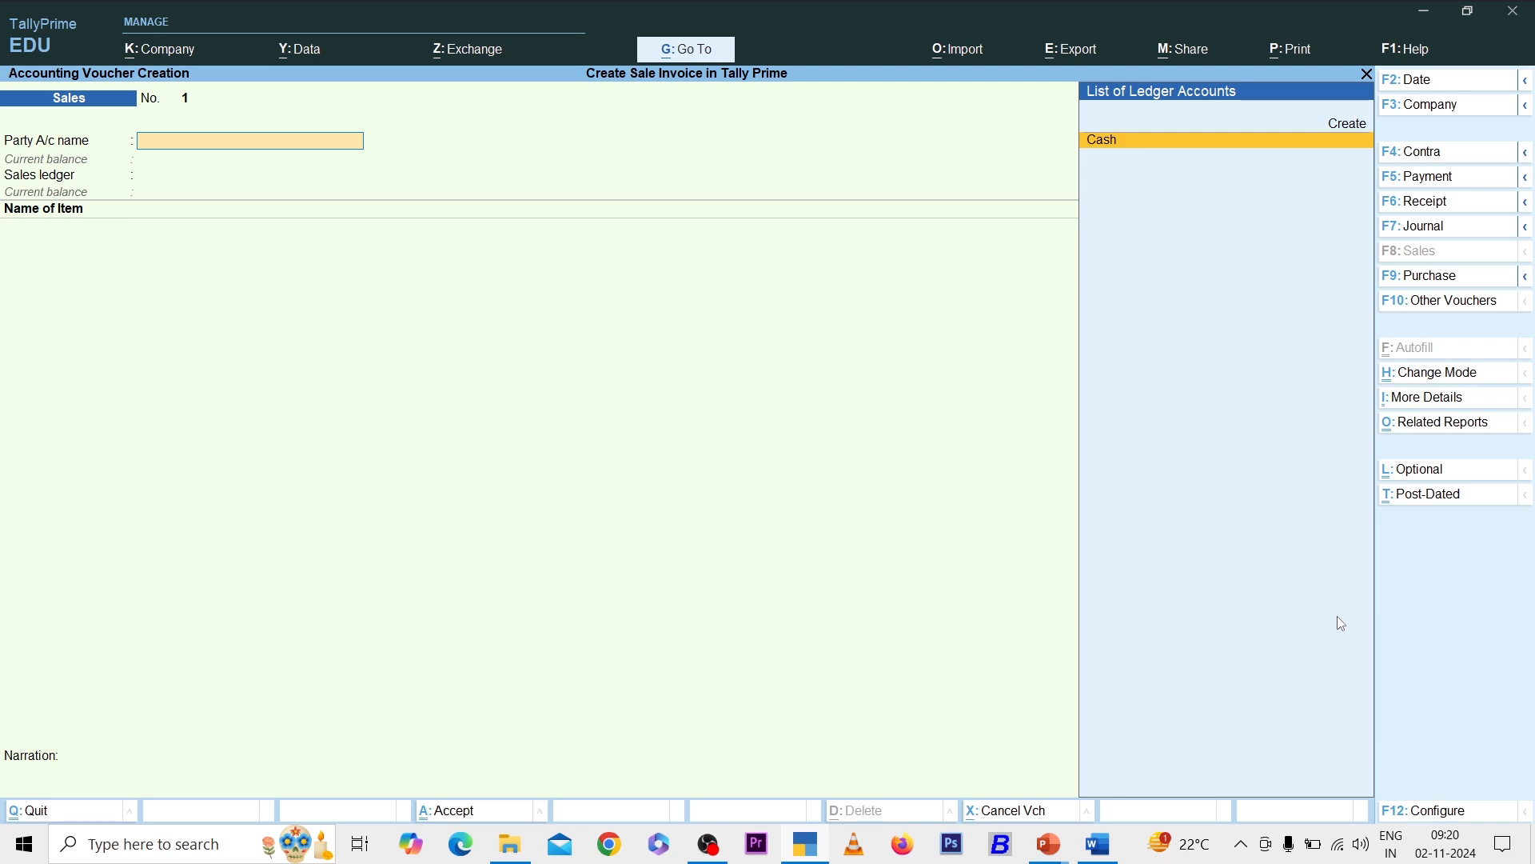
- Set Cash as party and create a Sale ledger under Sales Accounts
key(Return)
key(ctrl+a)
key(ctrl+a)
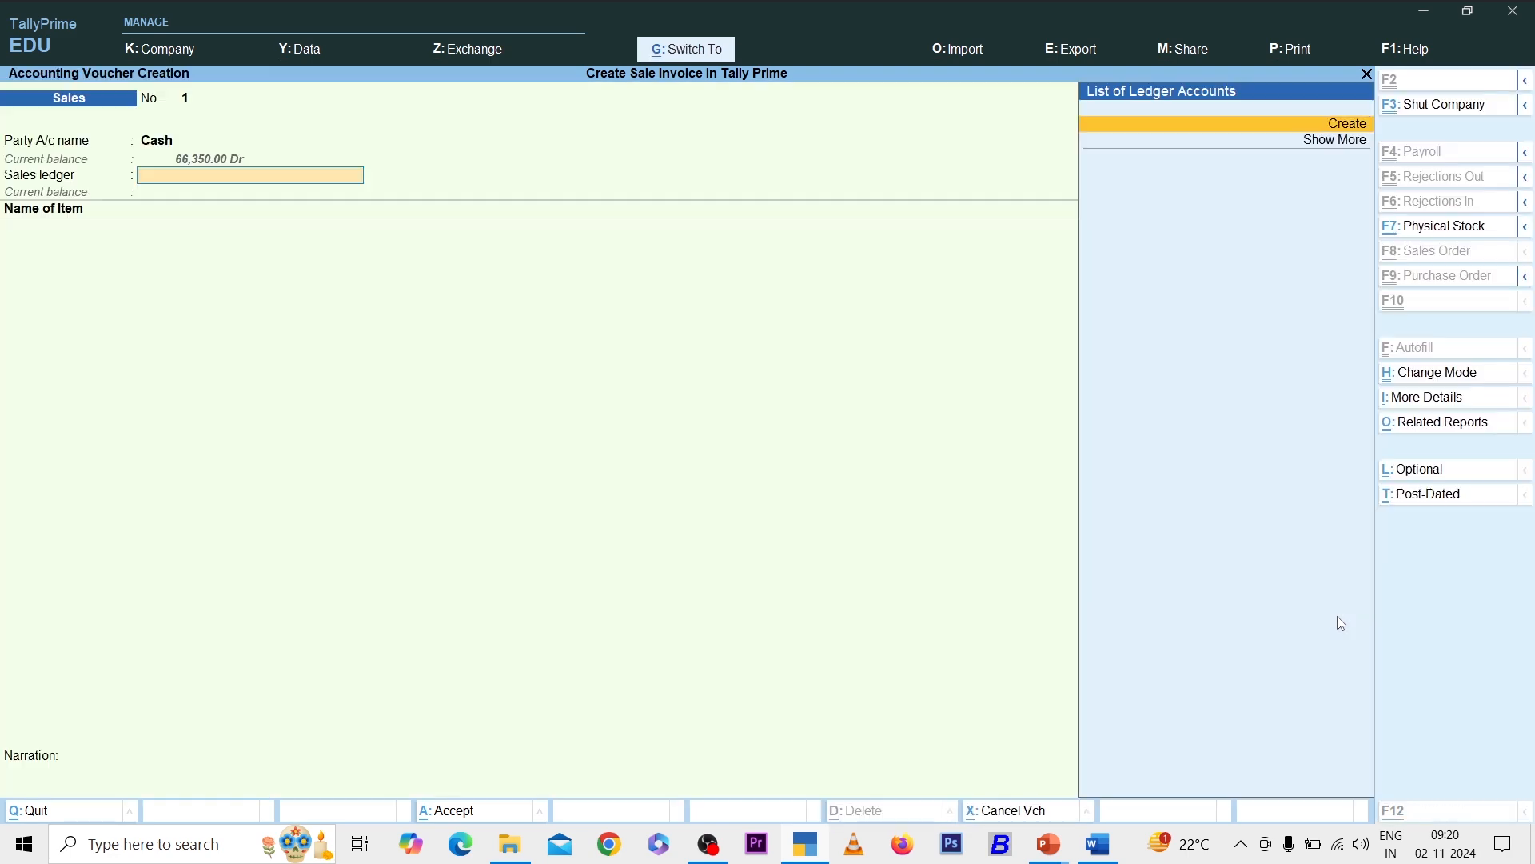
key(Return)
text(Sale)
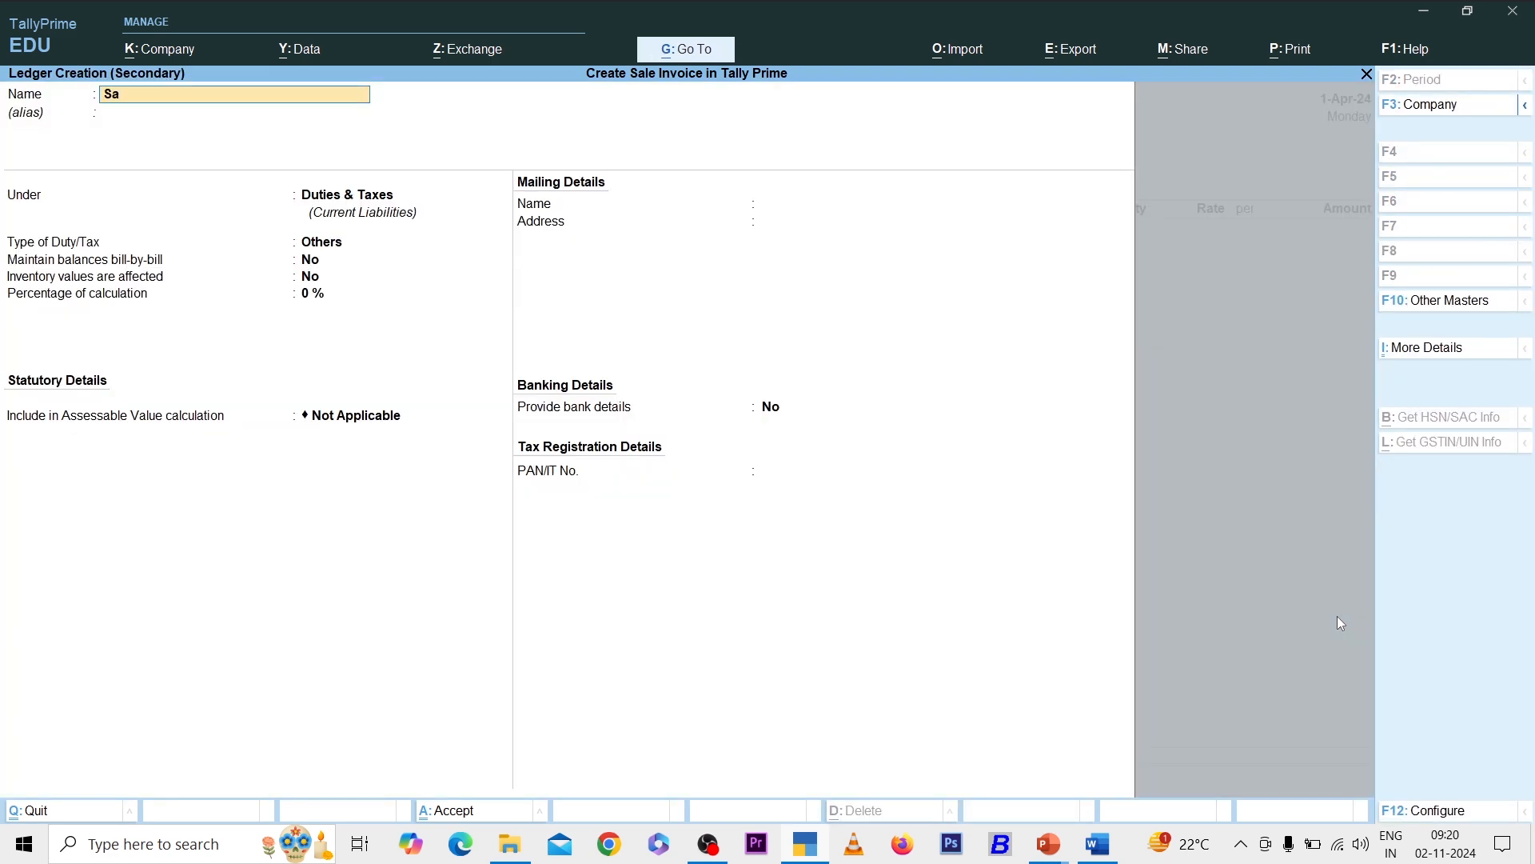
key(Return)
key(Return)
text(Sa)
key(Return)
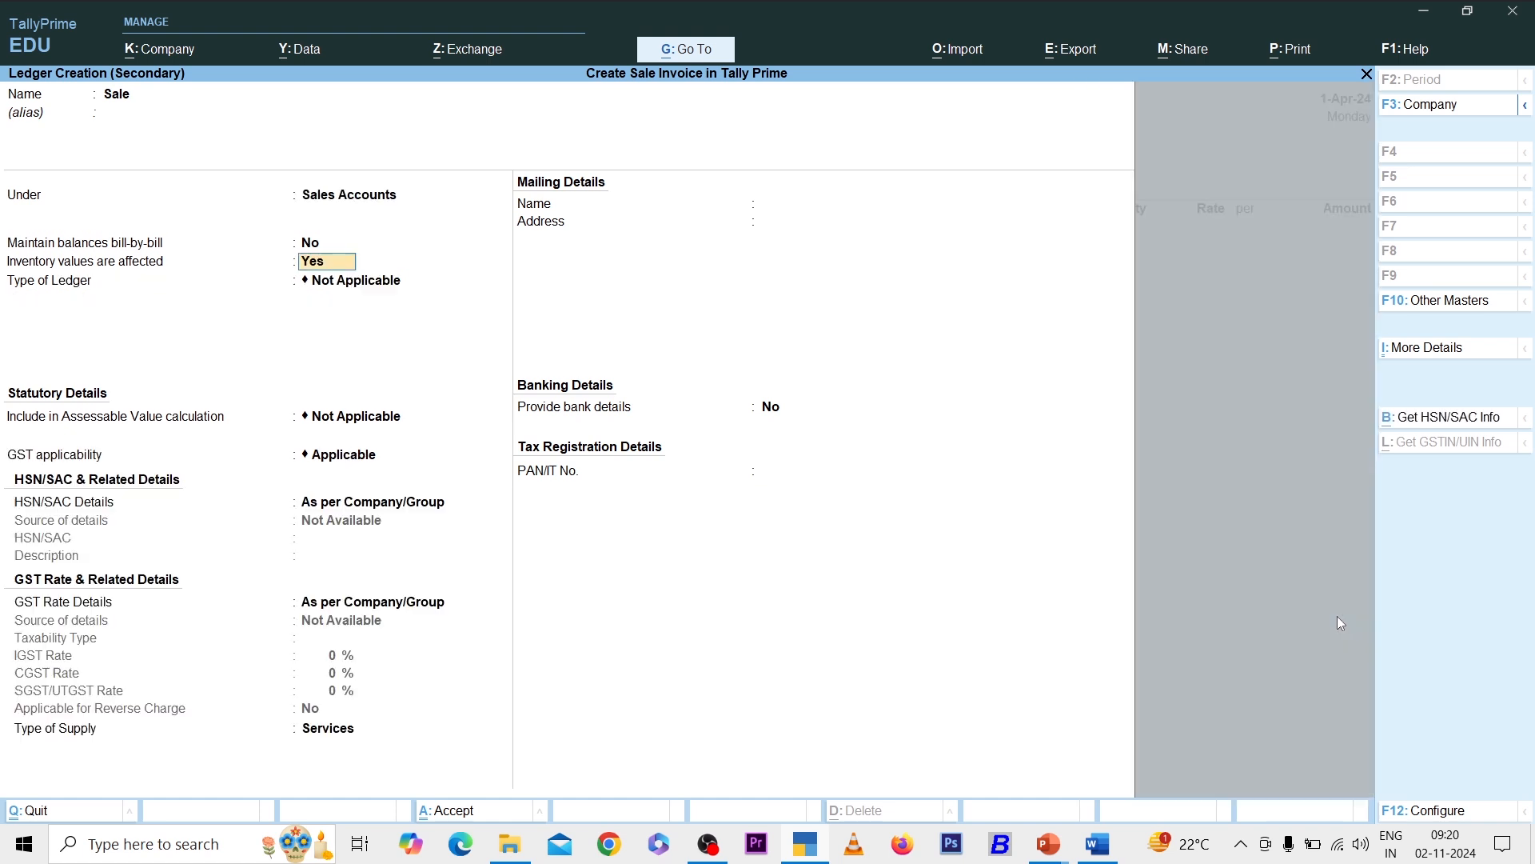
key(ctrl+a)
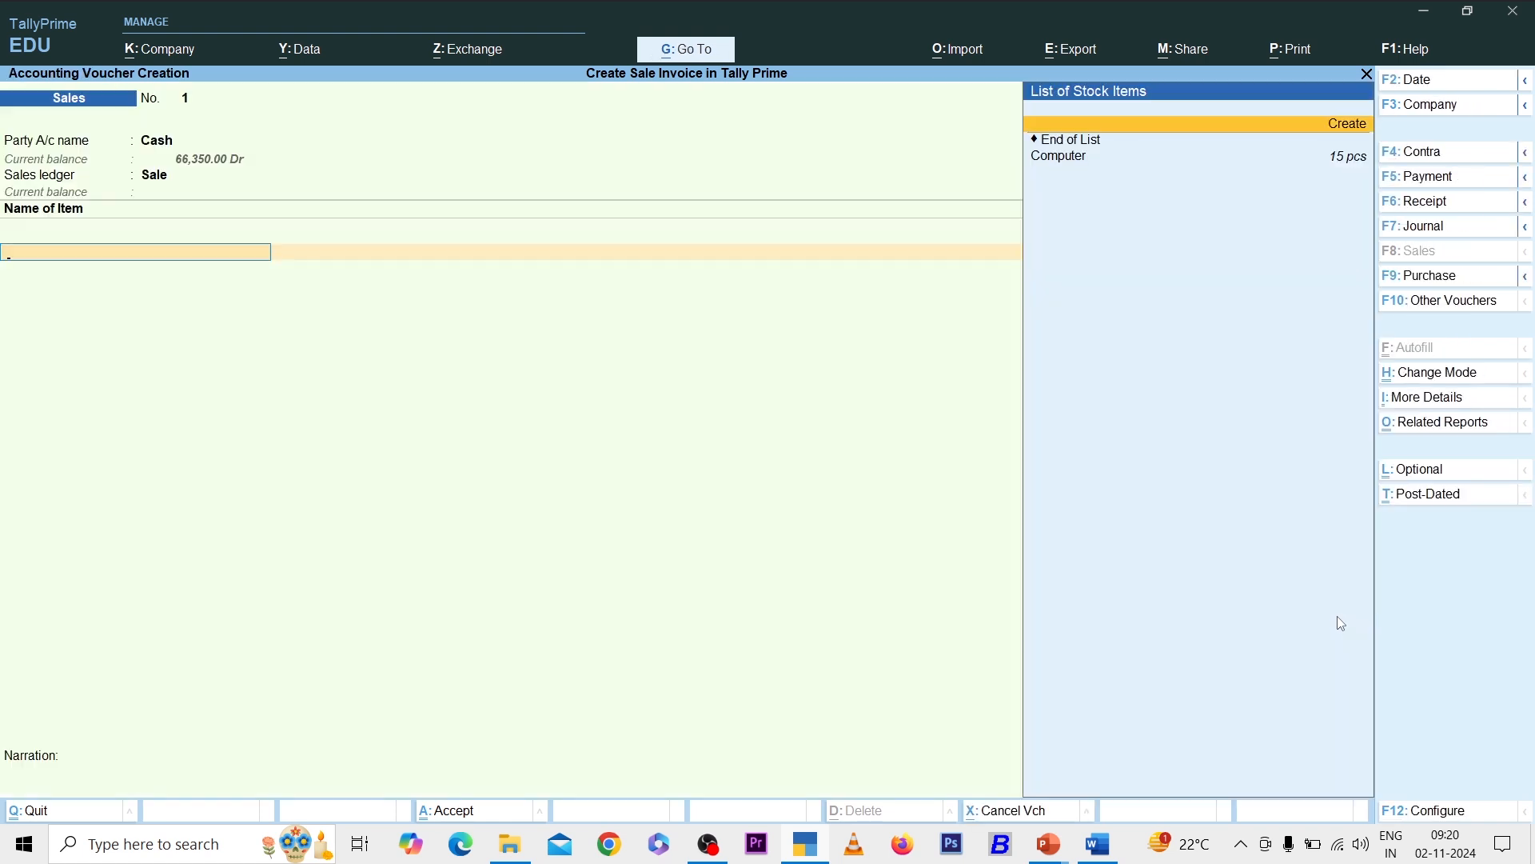
- Add Computer, 10 pcs at 36,000, totalling 3,60,000
key(Down)
key(Down)
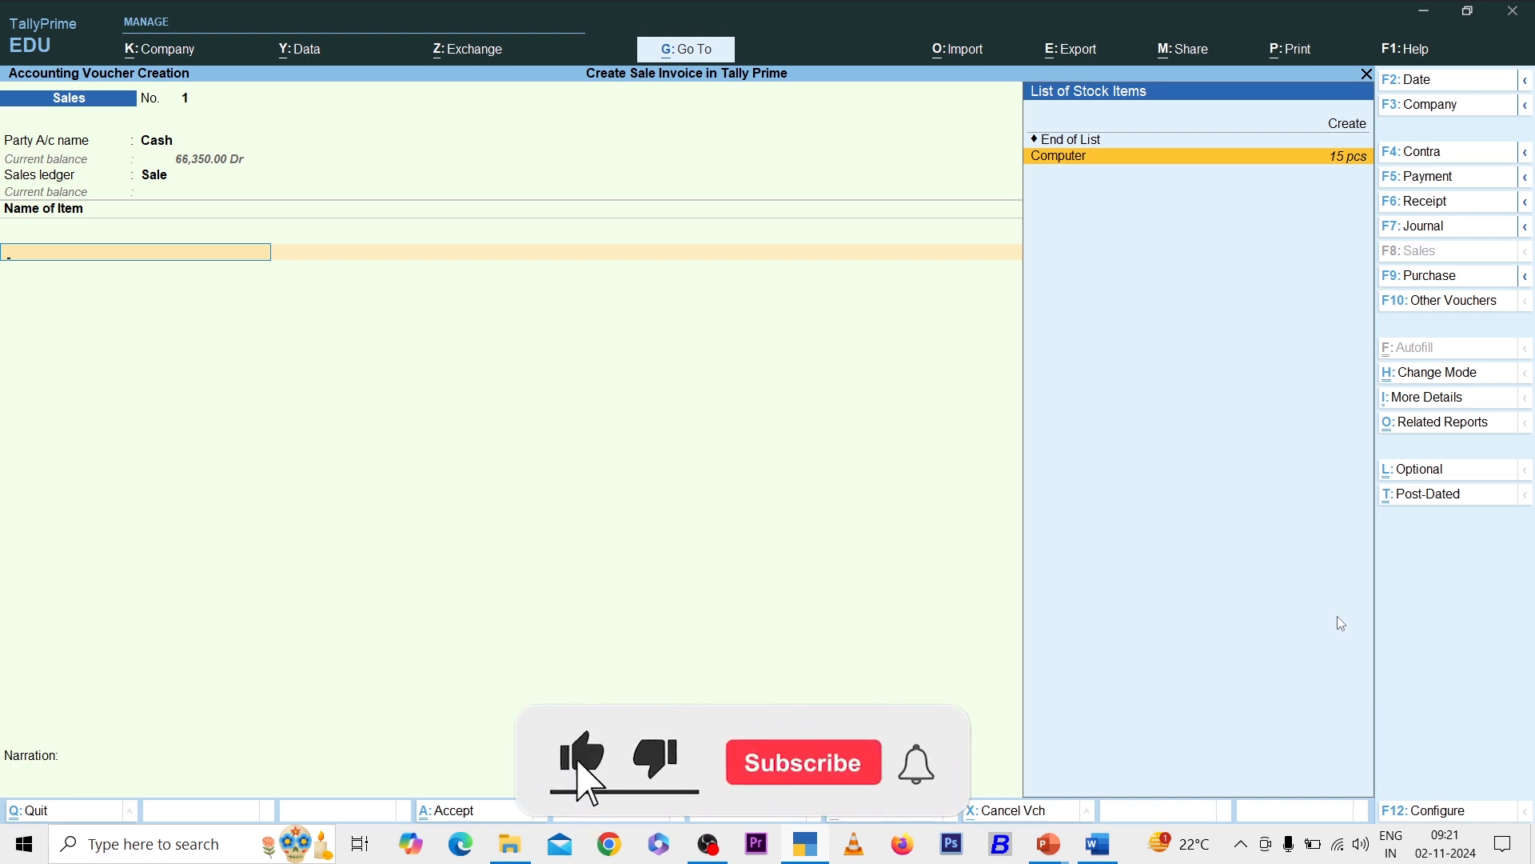
text(1)
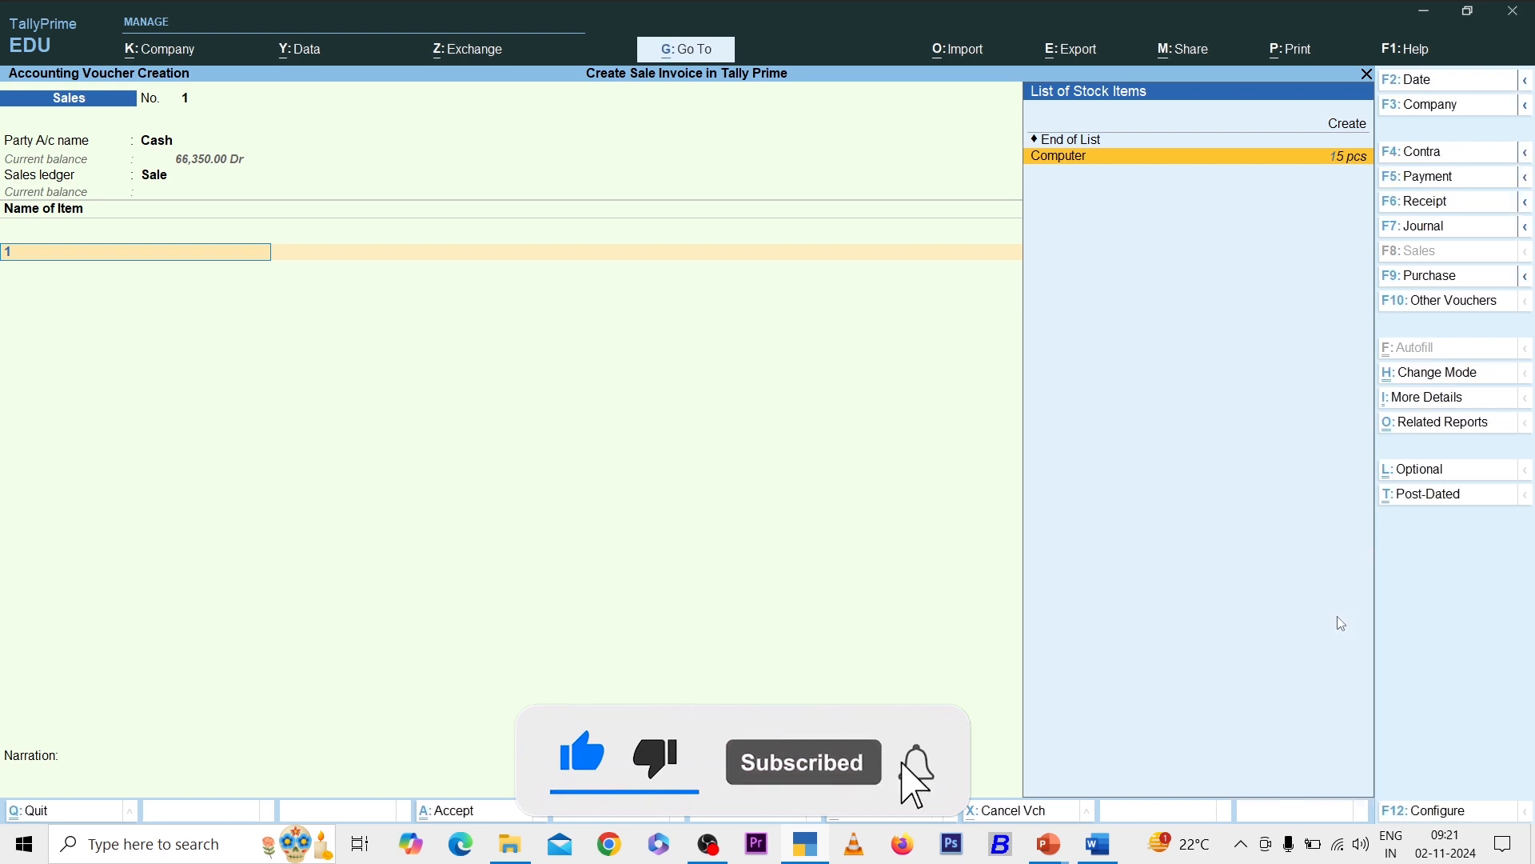
key(Return)
text(10)
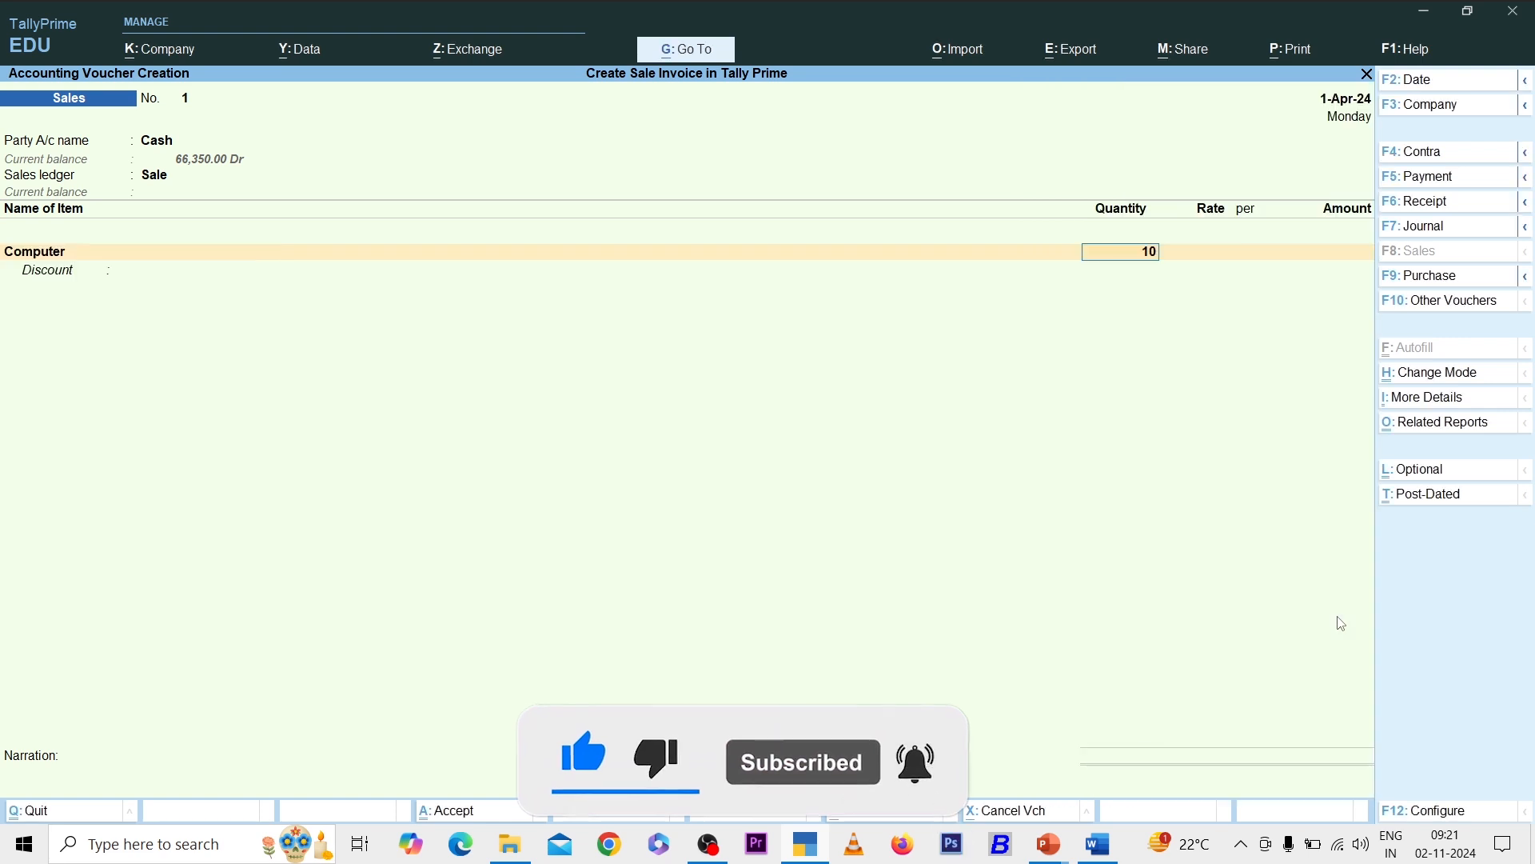
key(Return)
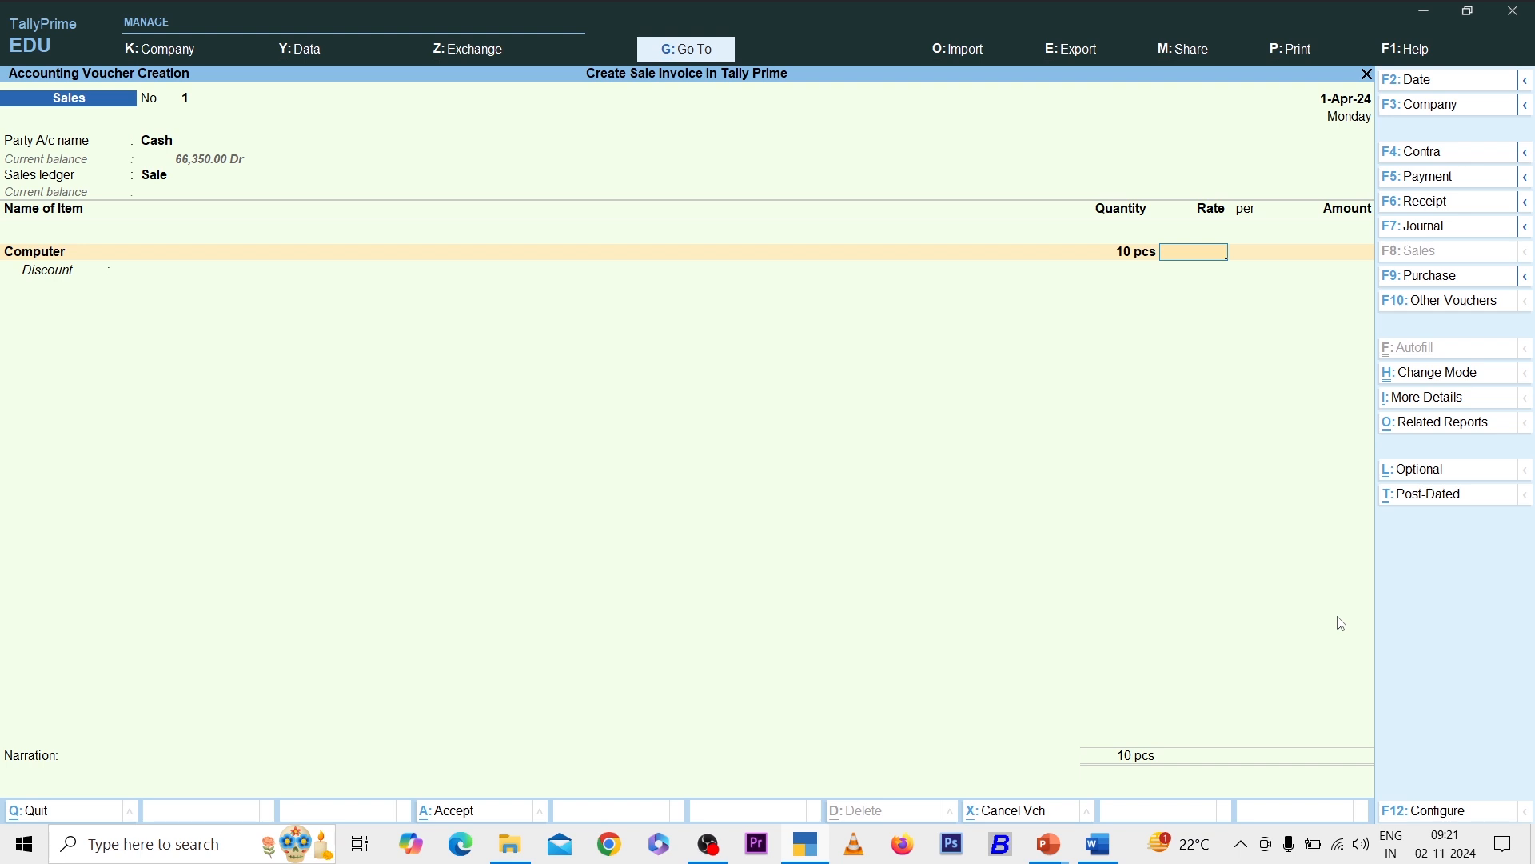
text(36,000)
key(Return)
key(Return)
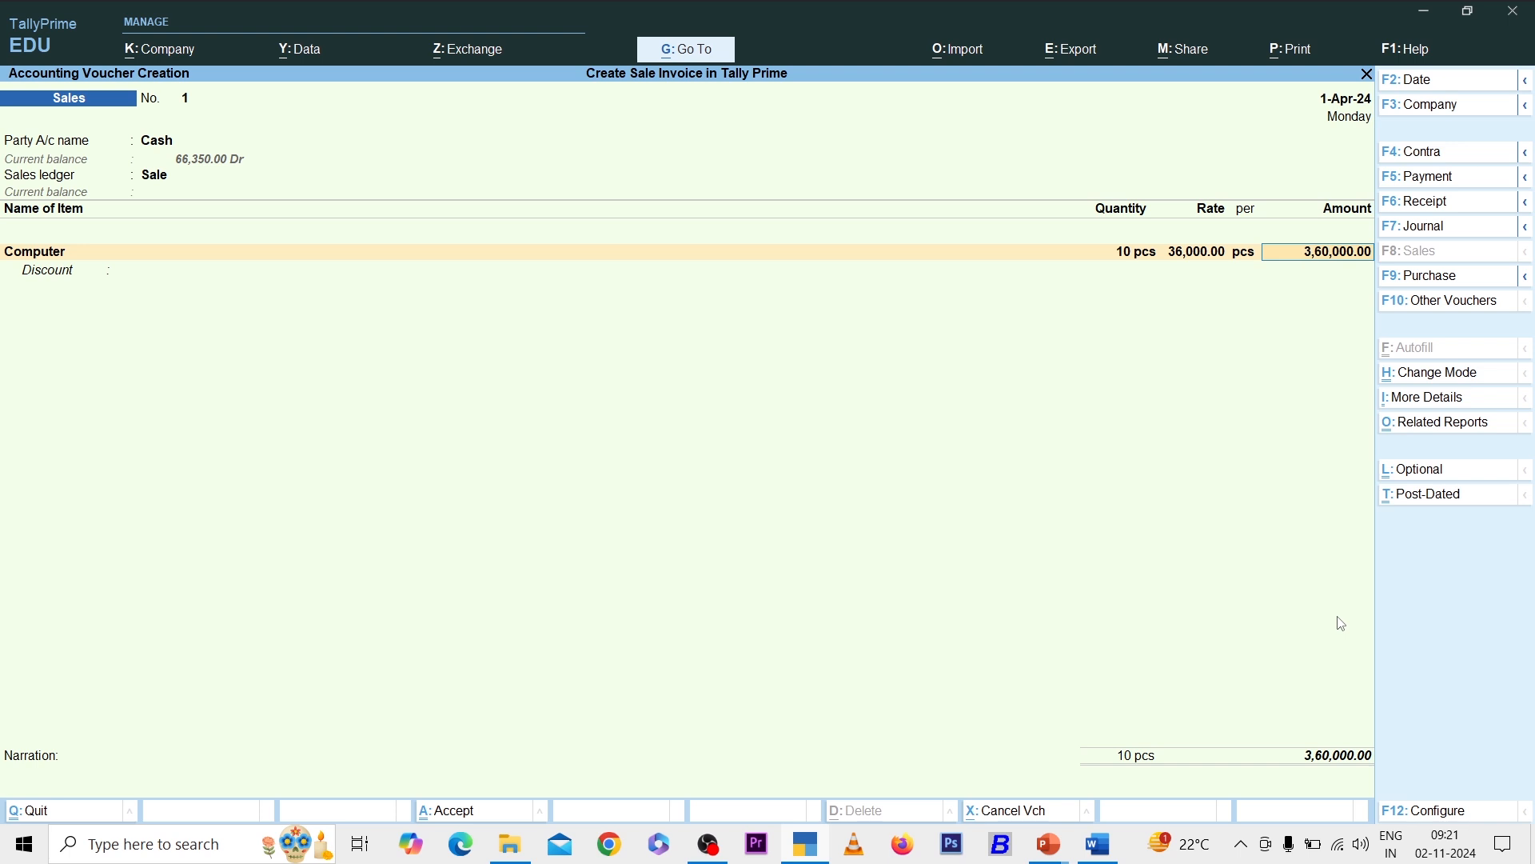
key(Return)
key(Return)
key(Return)
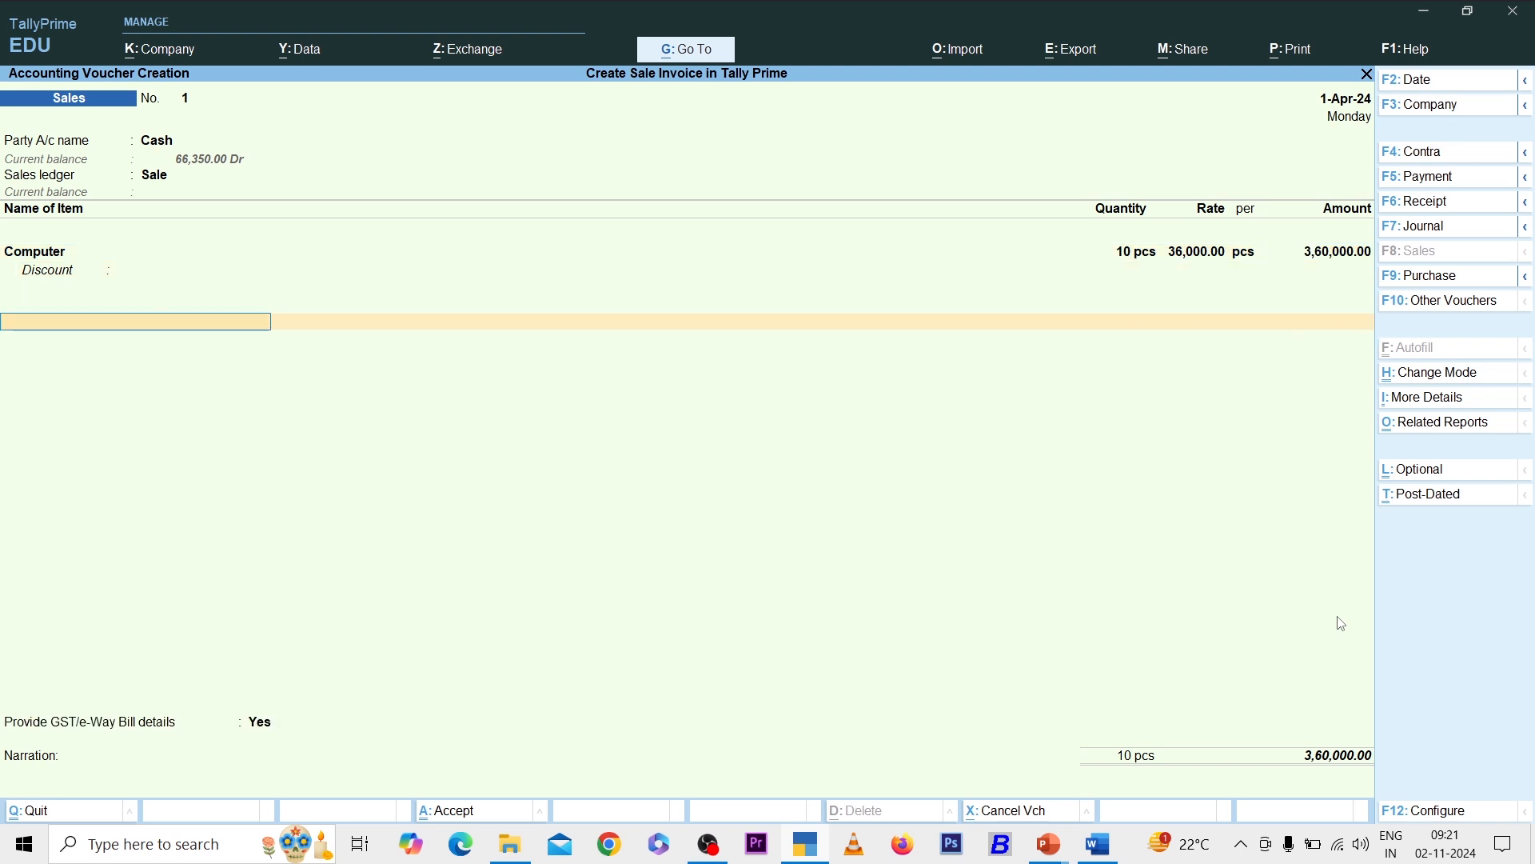
- Create an Output Cgst ledger under Duties & Taxes (GST, CGST) and add 32,400 CGST to the sale
key(alt+c)
text(Out)
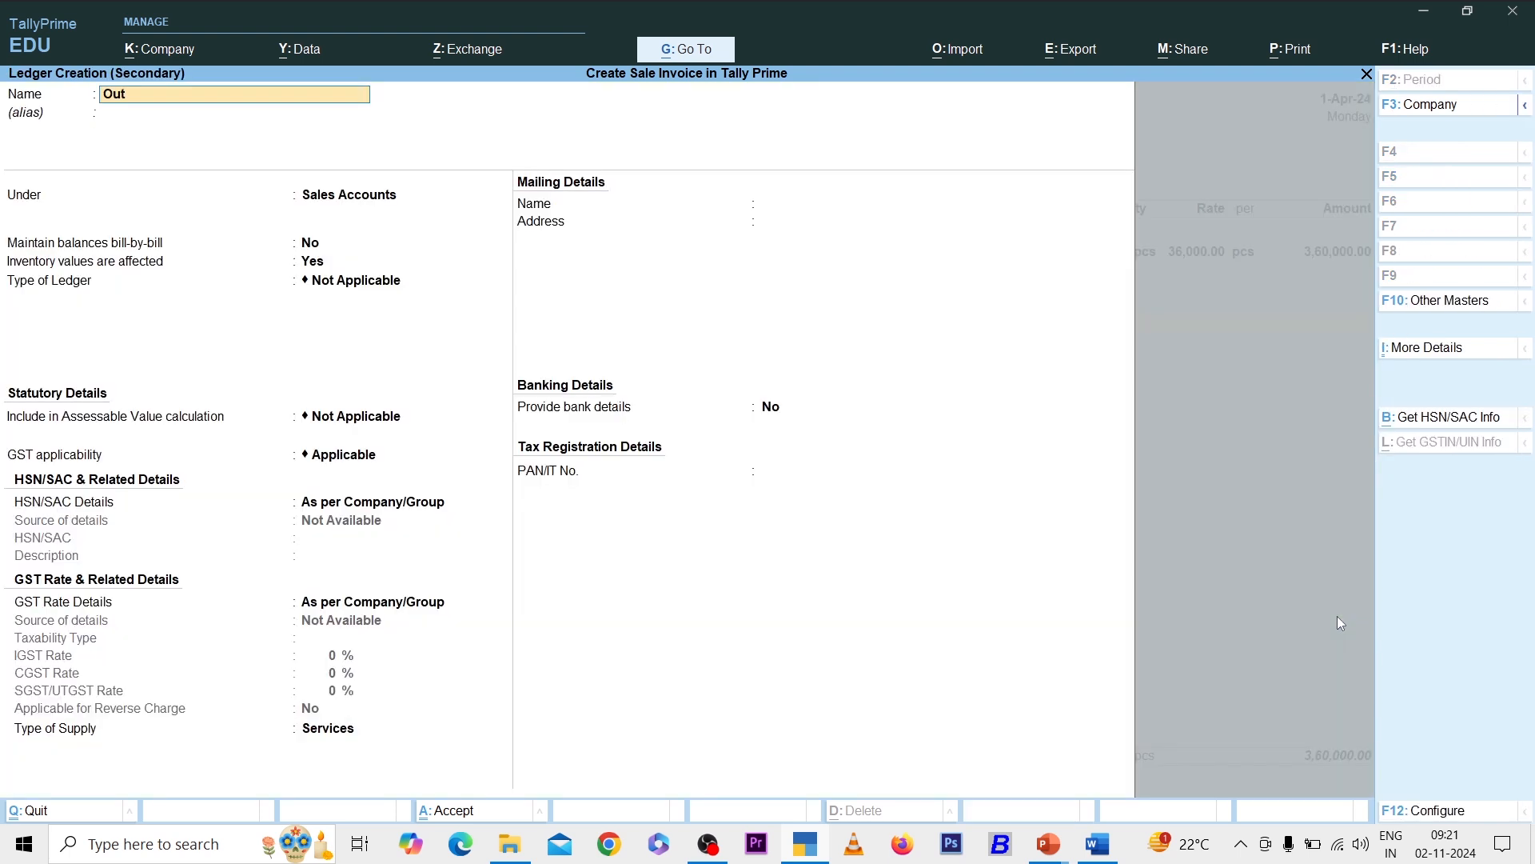
text(put Cgst)
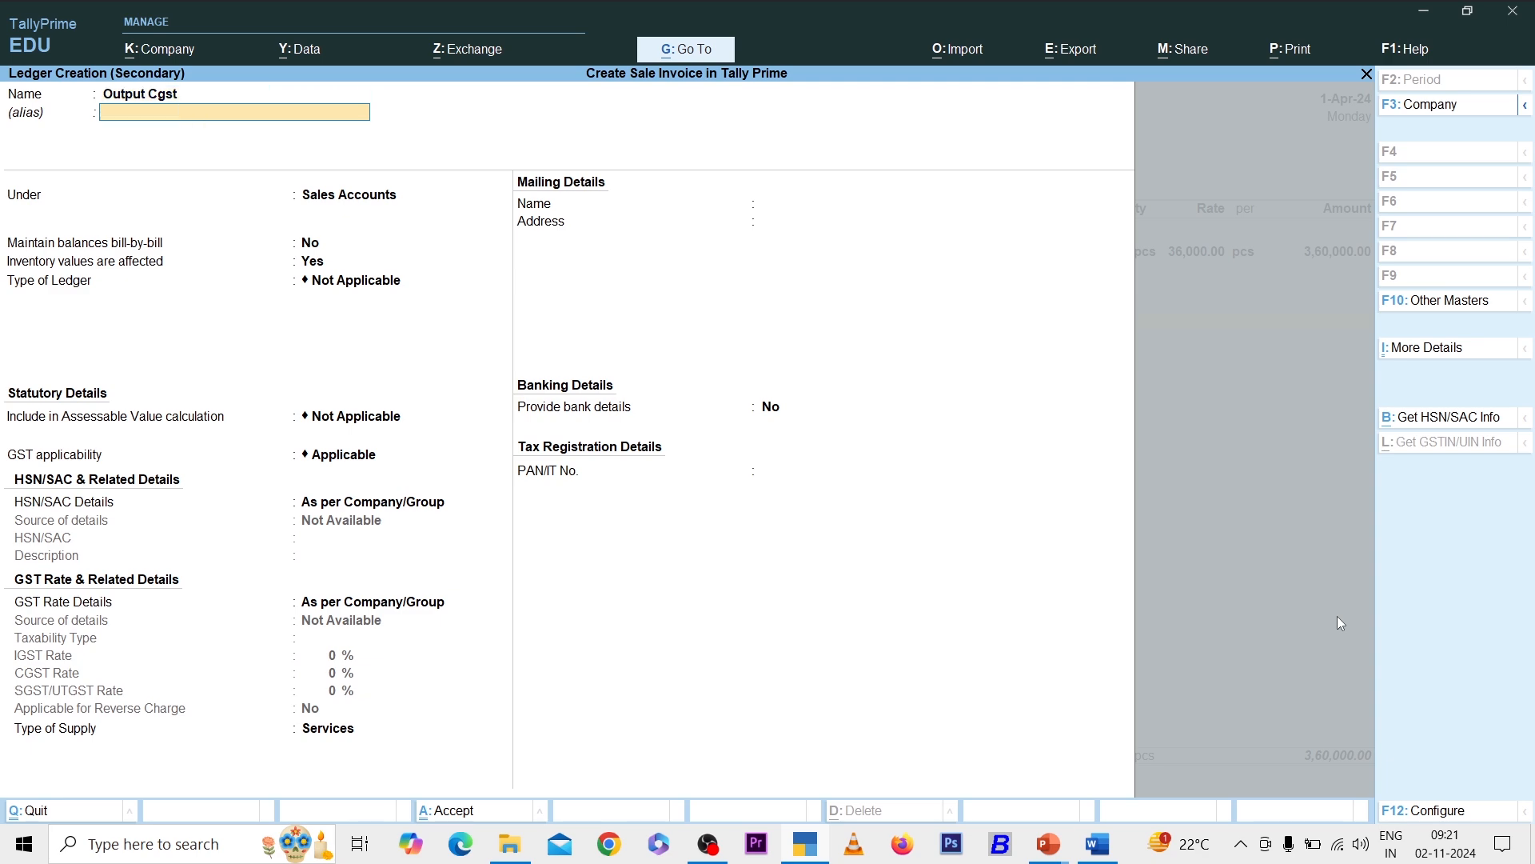
key(Return)
text(Du)
key(Return)
key(Up)
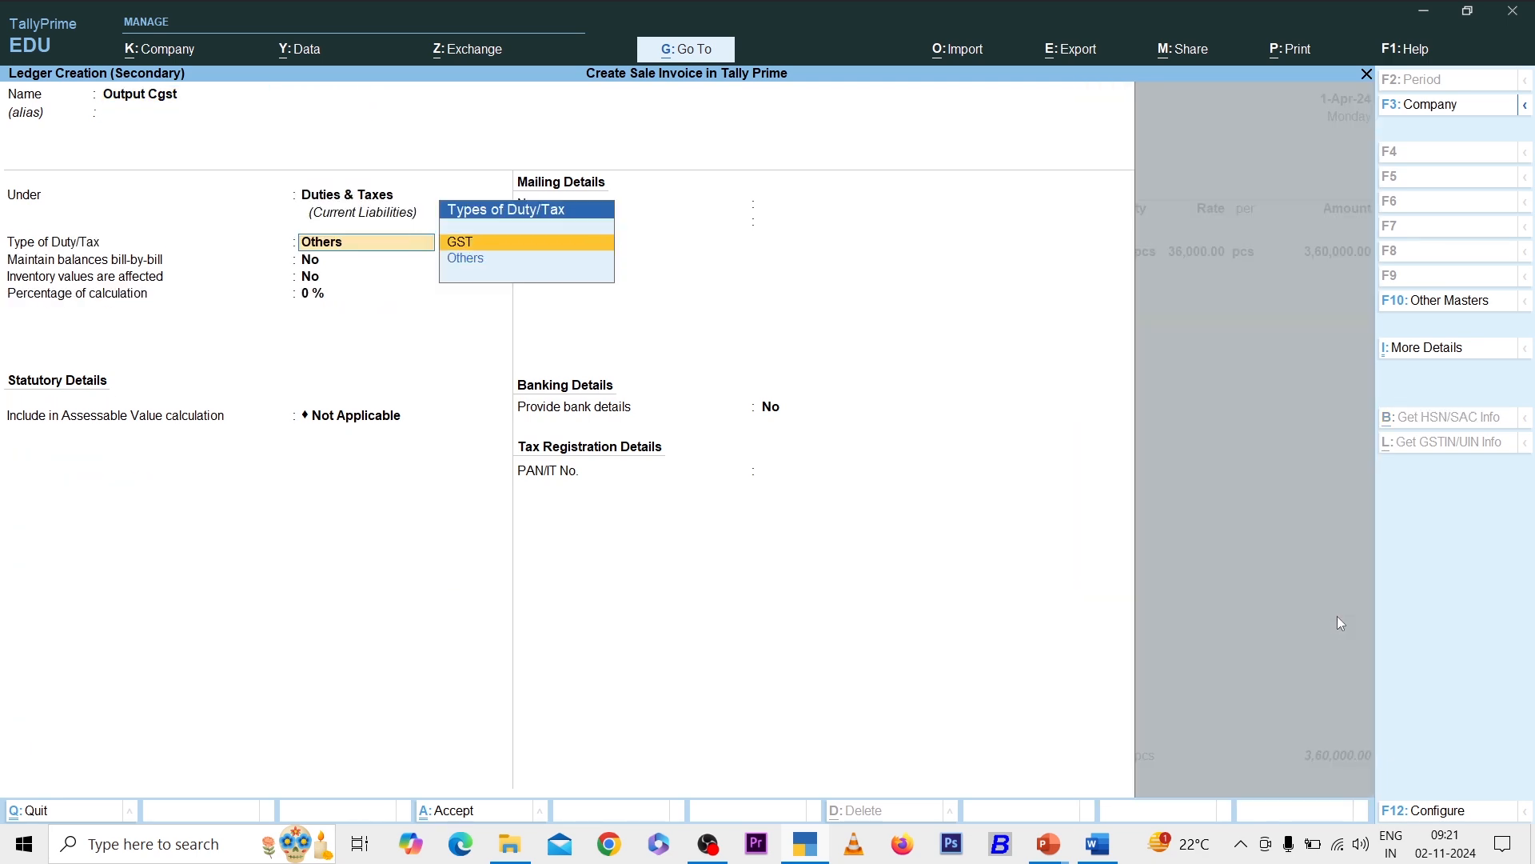
key(Return)
key(Down)
key(Return)
key(ctrl+a)
key(Return)
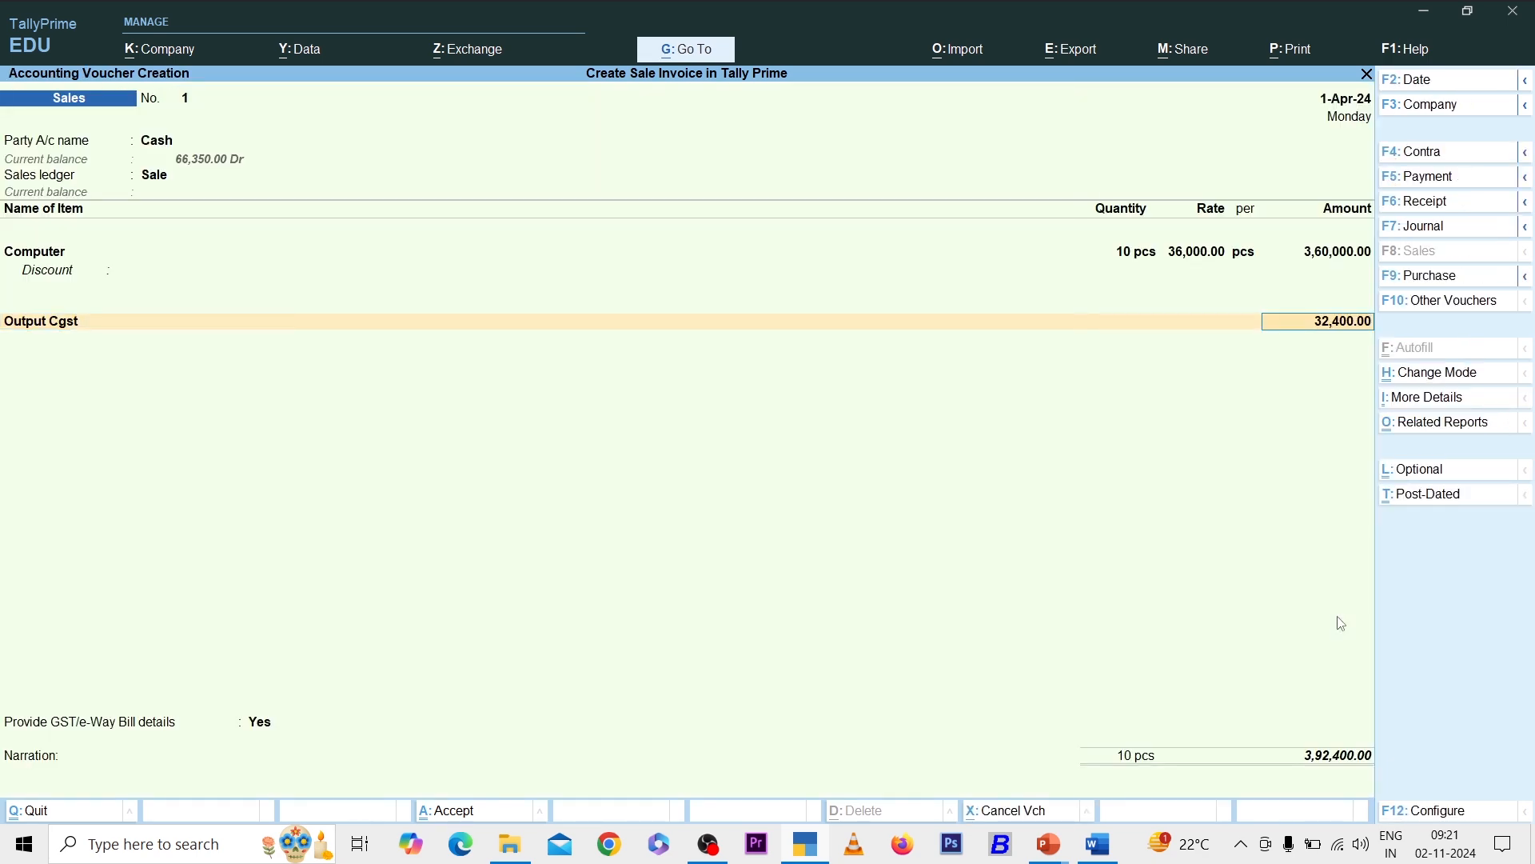
key(Return)
- Create an Output Sgst ledger with GST duty and SGST/UTGST tax type for the 32,400 SGST
key(alt+c)
text(Output Sgst)
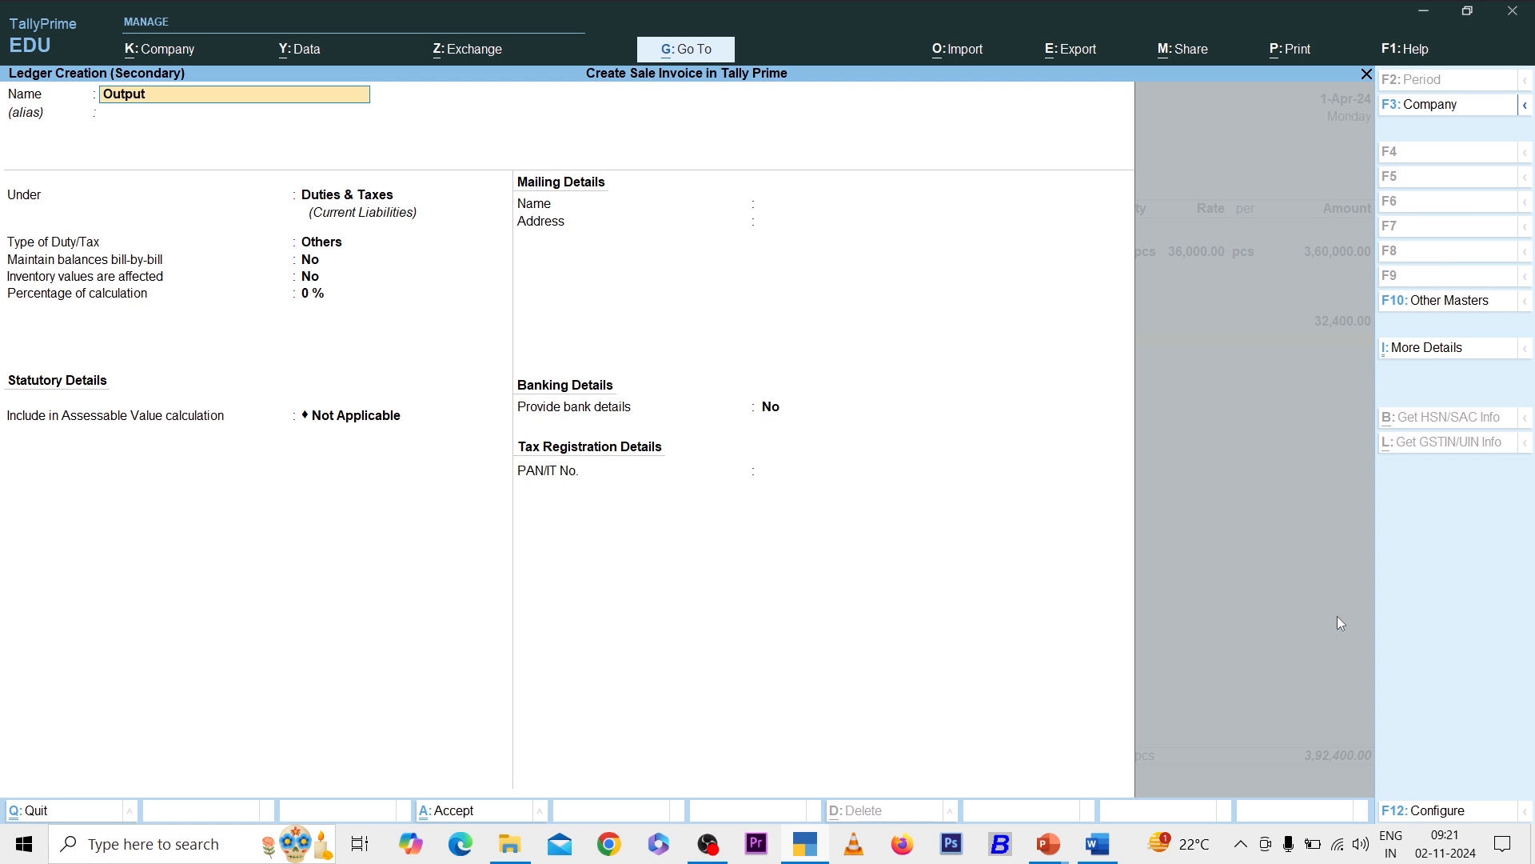
key(Return)
key(Return)
key(Return)
key(Up)
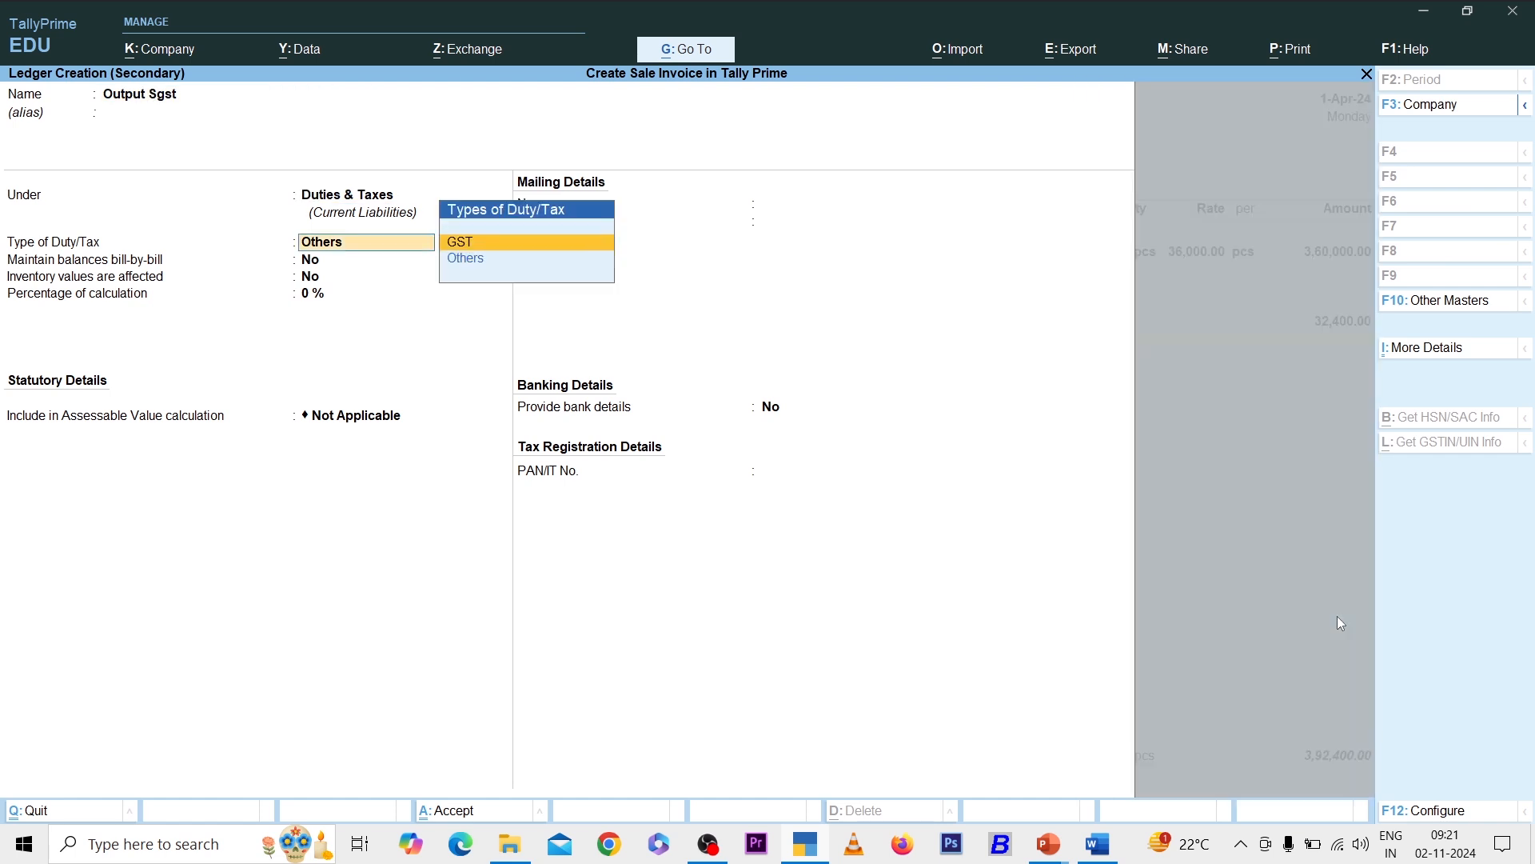
key(Return)
key(Down)
key(Down)
key(Return)
key(ctrl+a)
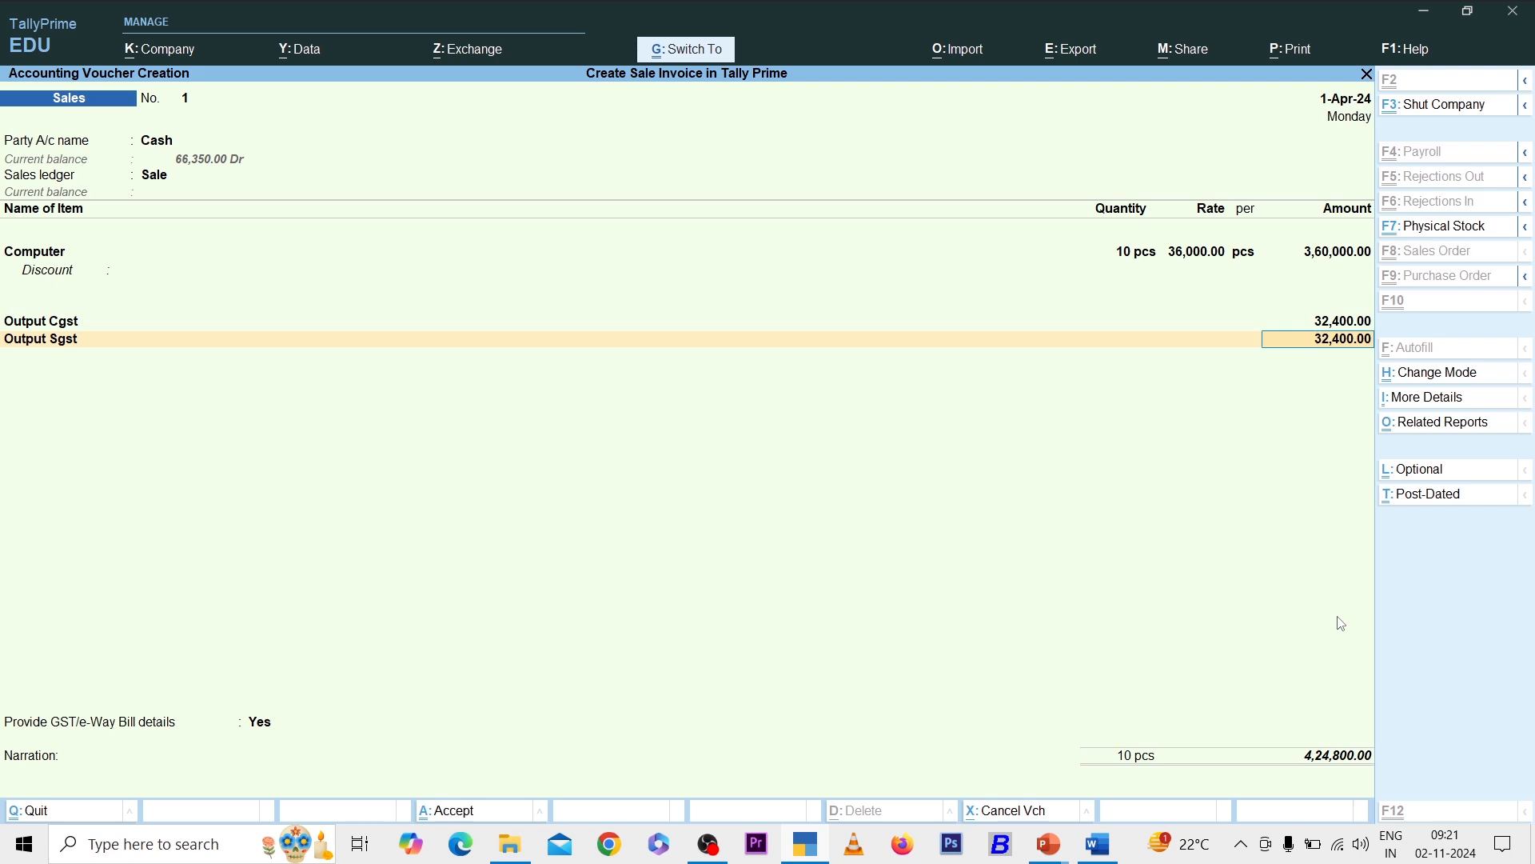
- Save the 4,24,800 sales voucher without an e-Way Bill
key(ctrl+a)
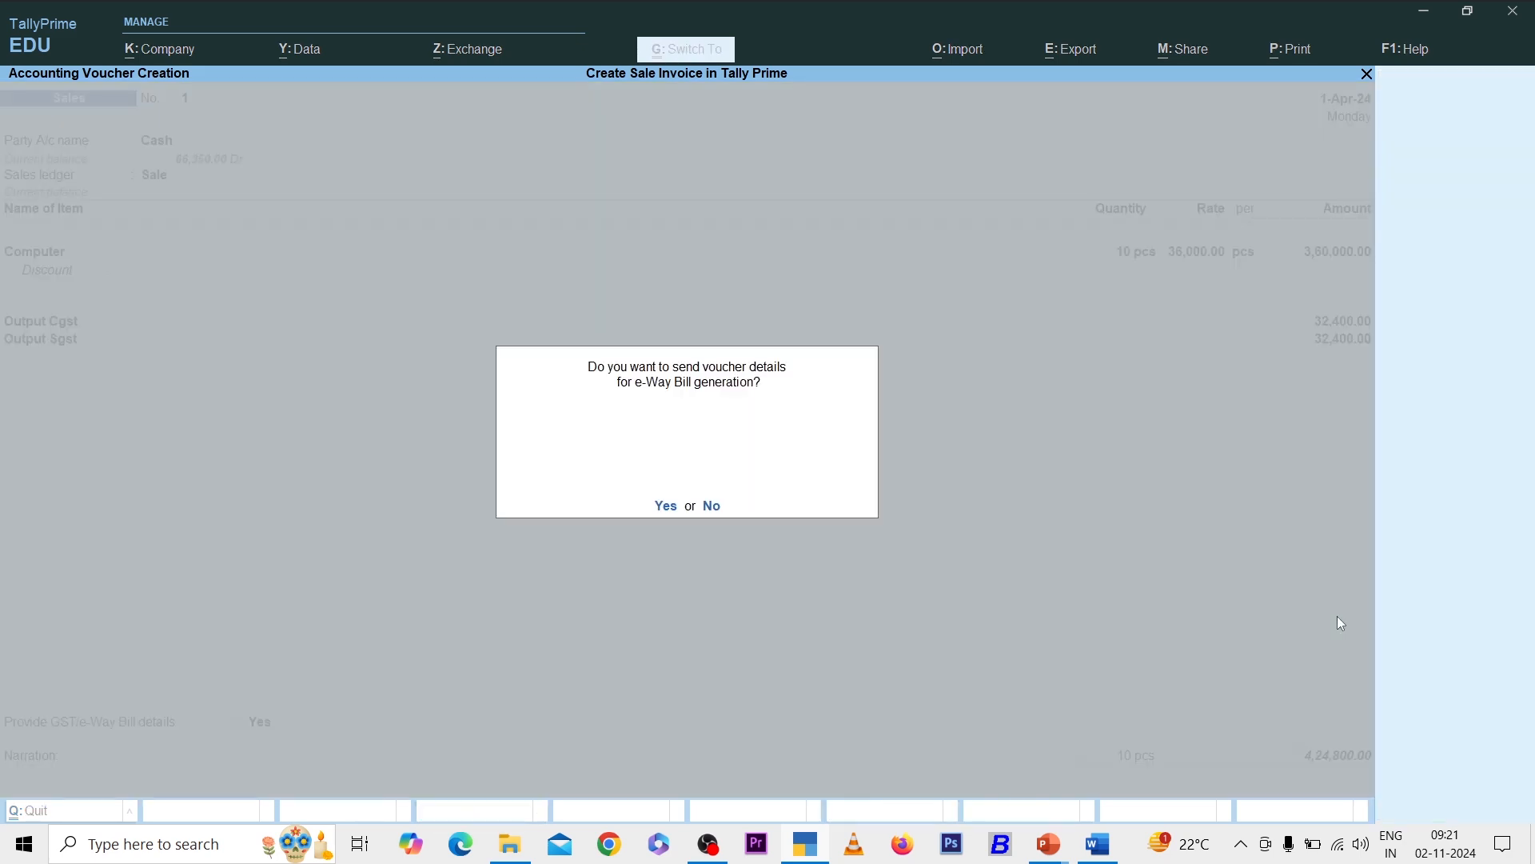
key(Return)
key(Return)
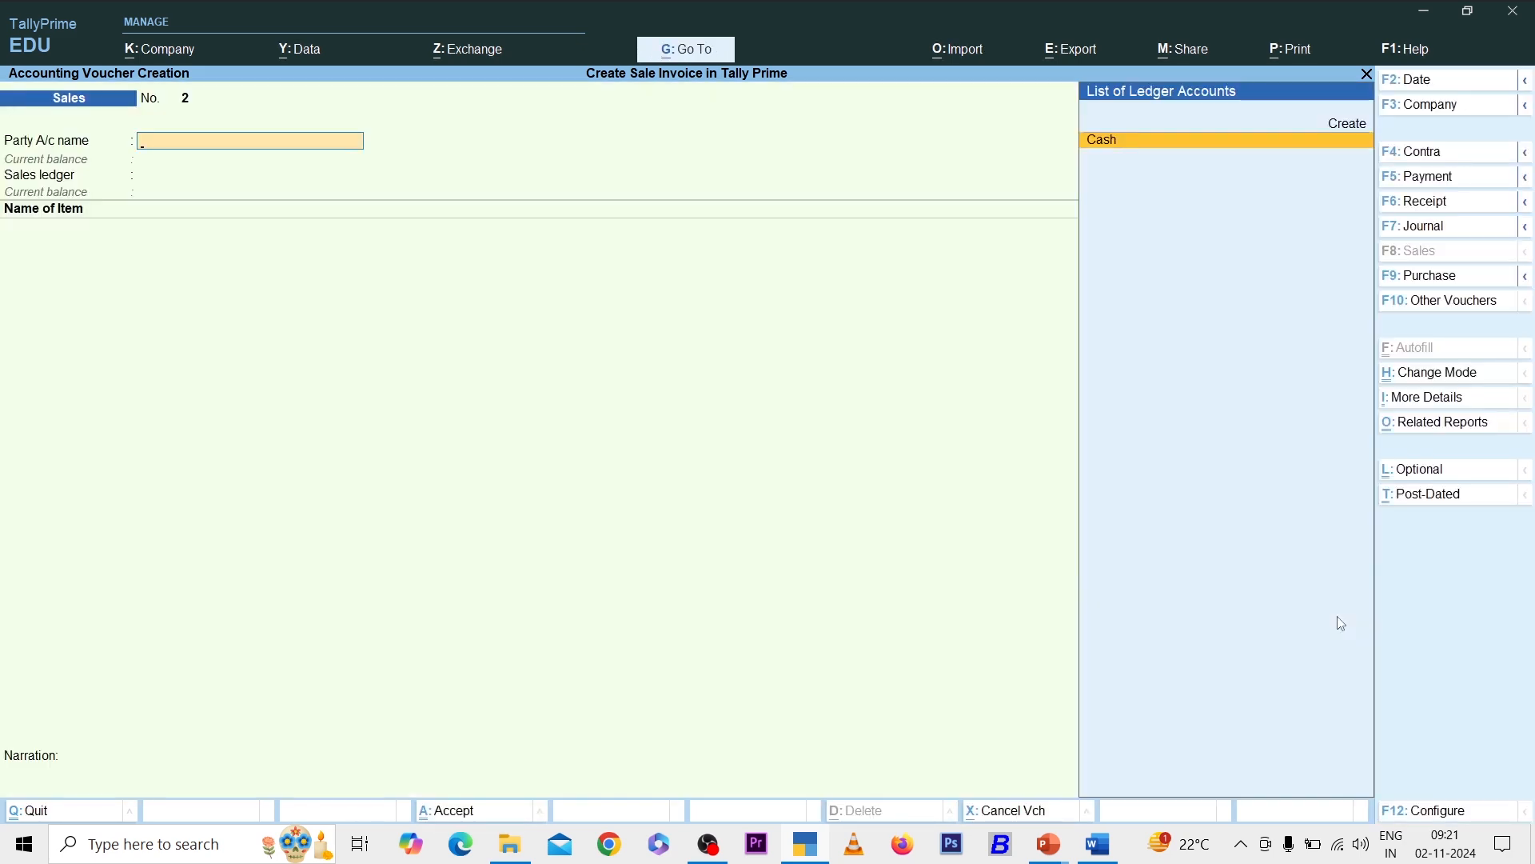
key(Escape)
- Open Stock Summary, drill into Computer's April vouchers, and show gross profit of 1,15,000 (31.94%)
key(s)
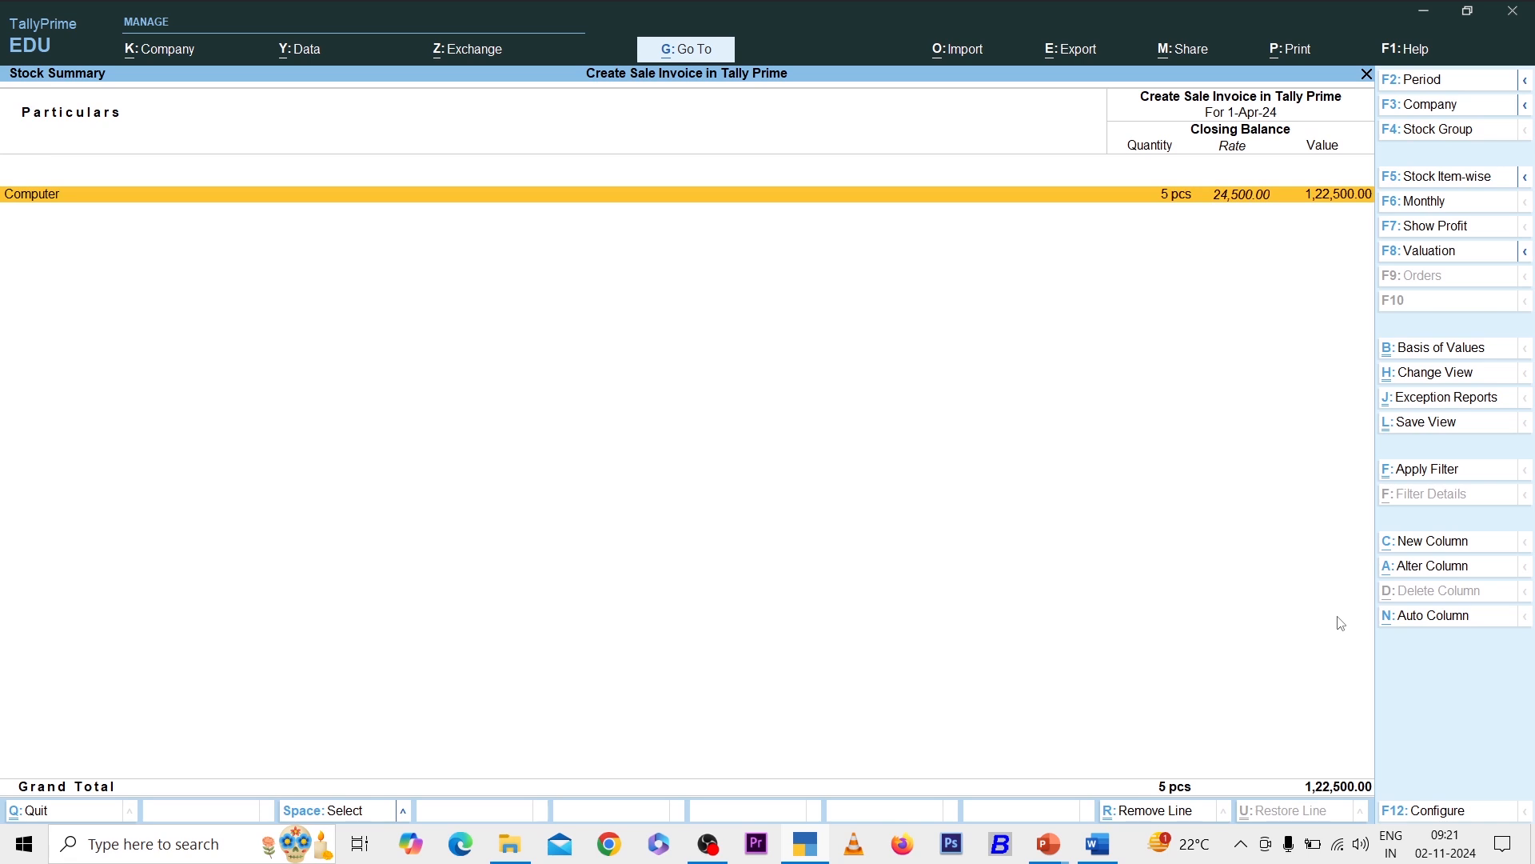
key(Return)
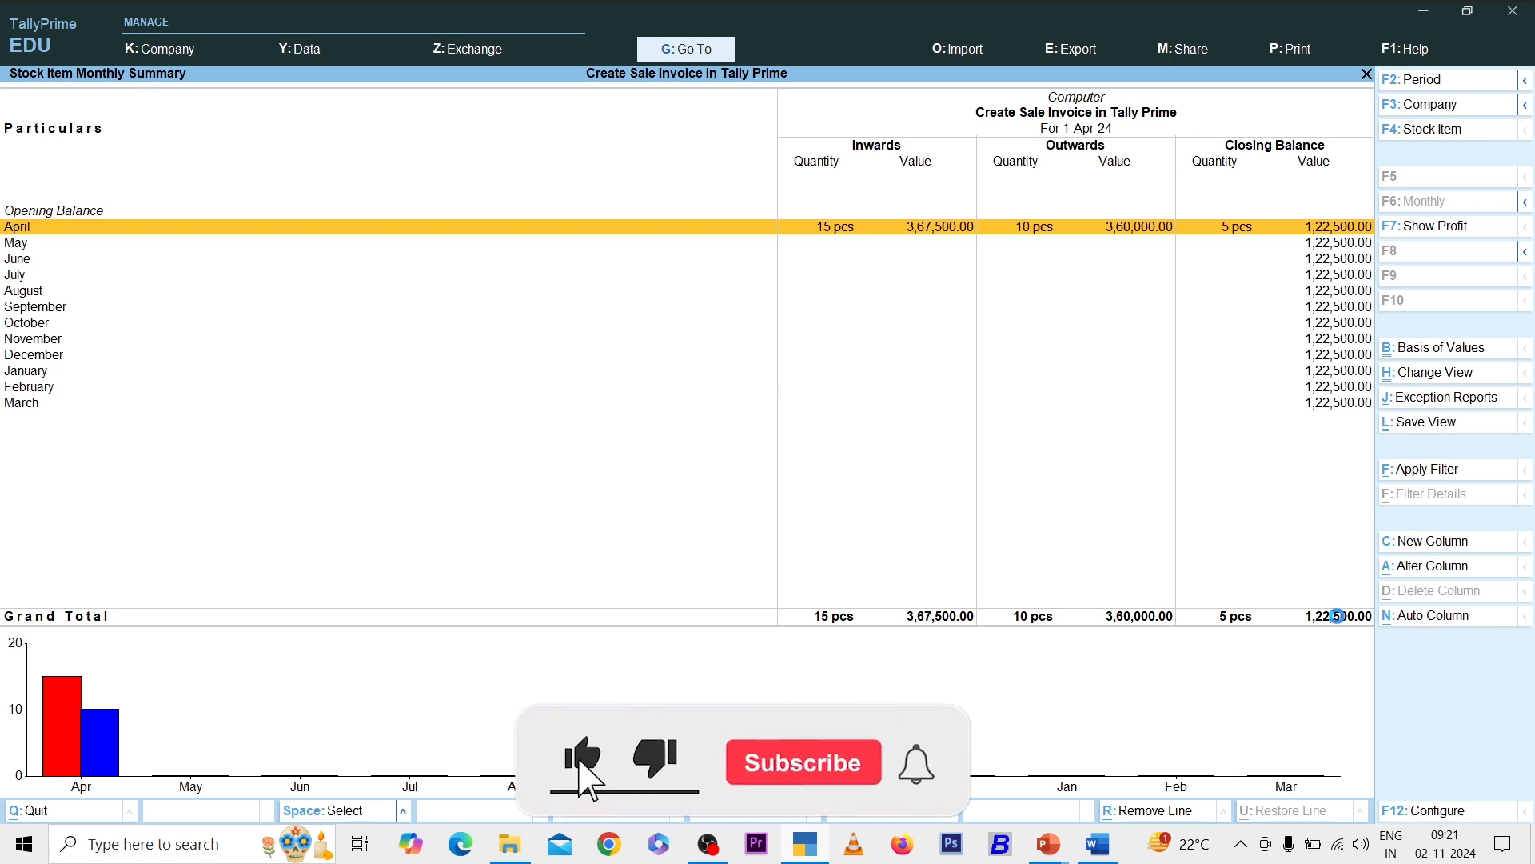
key(Return)
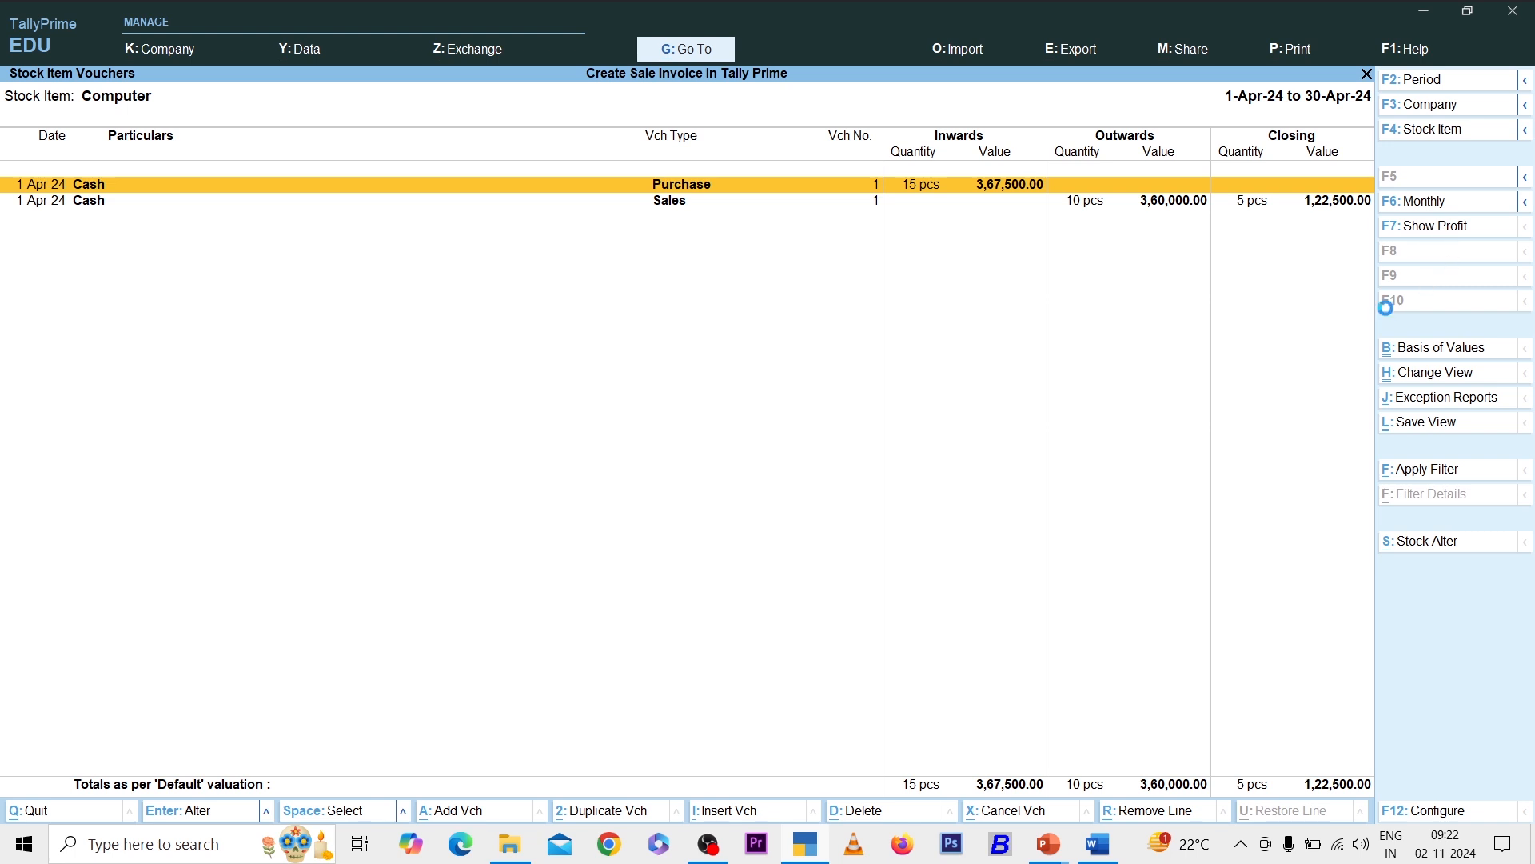
key(F7)
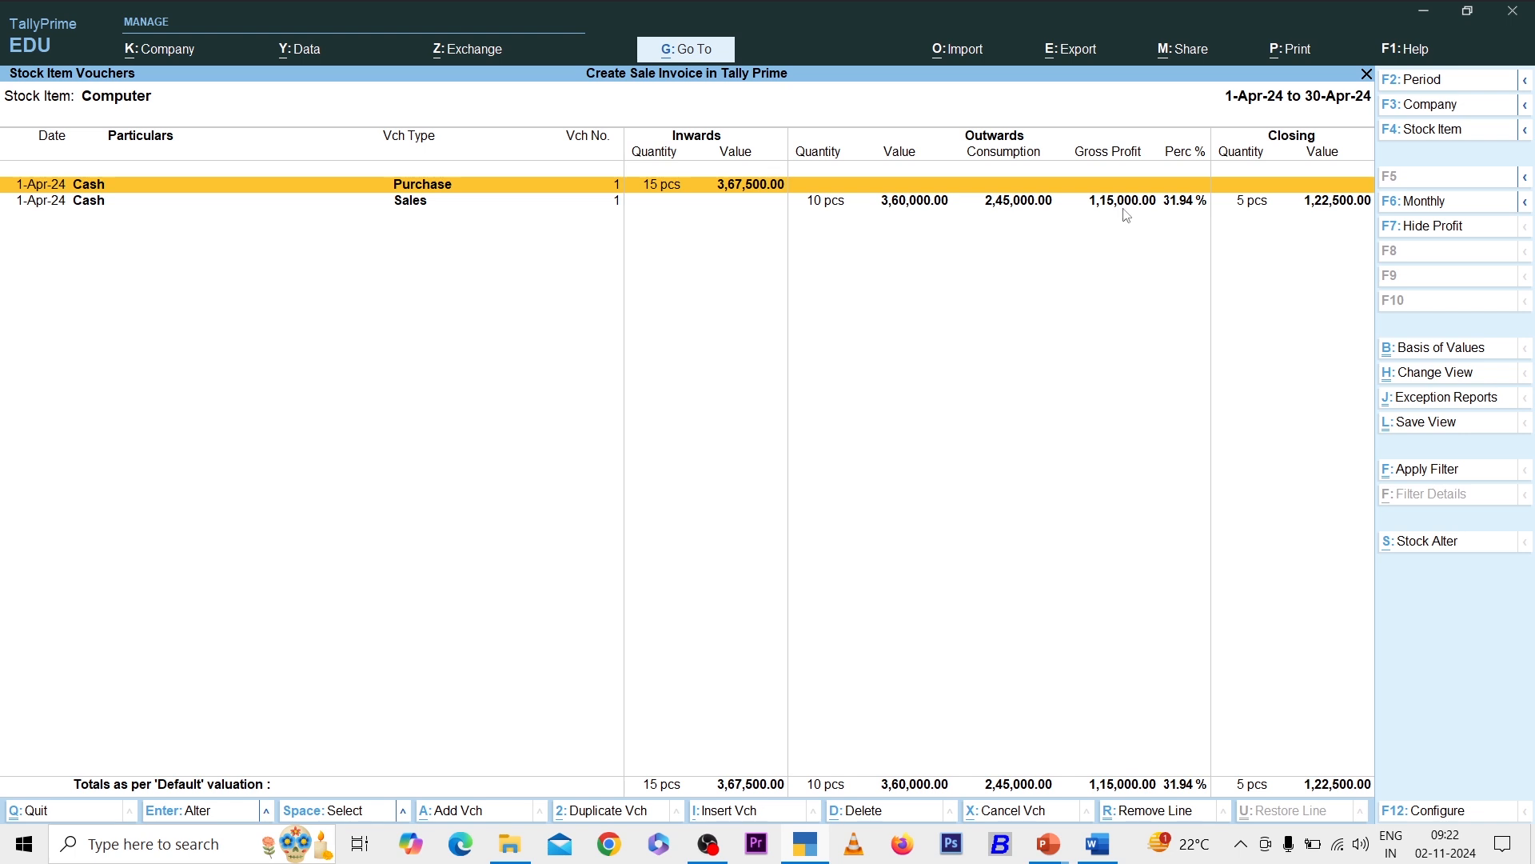
key(Escape)
key(Escape)
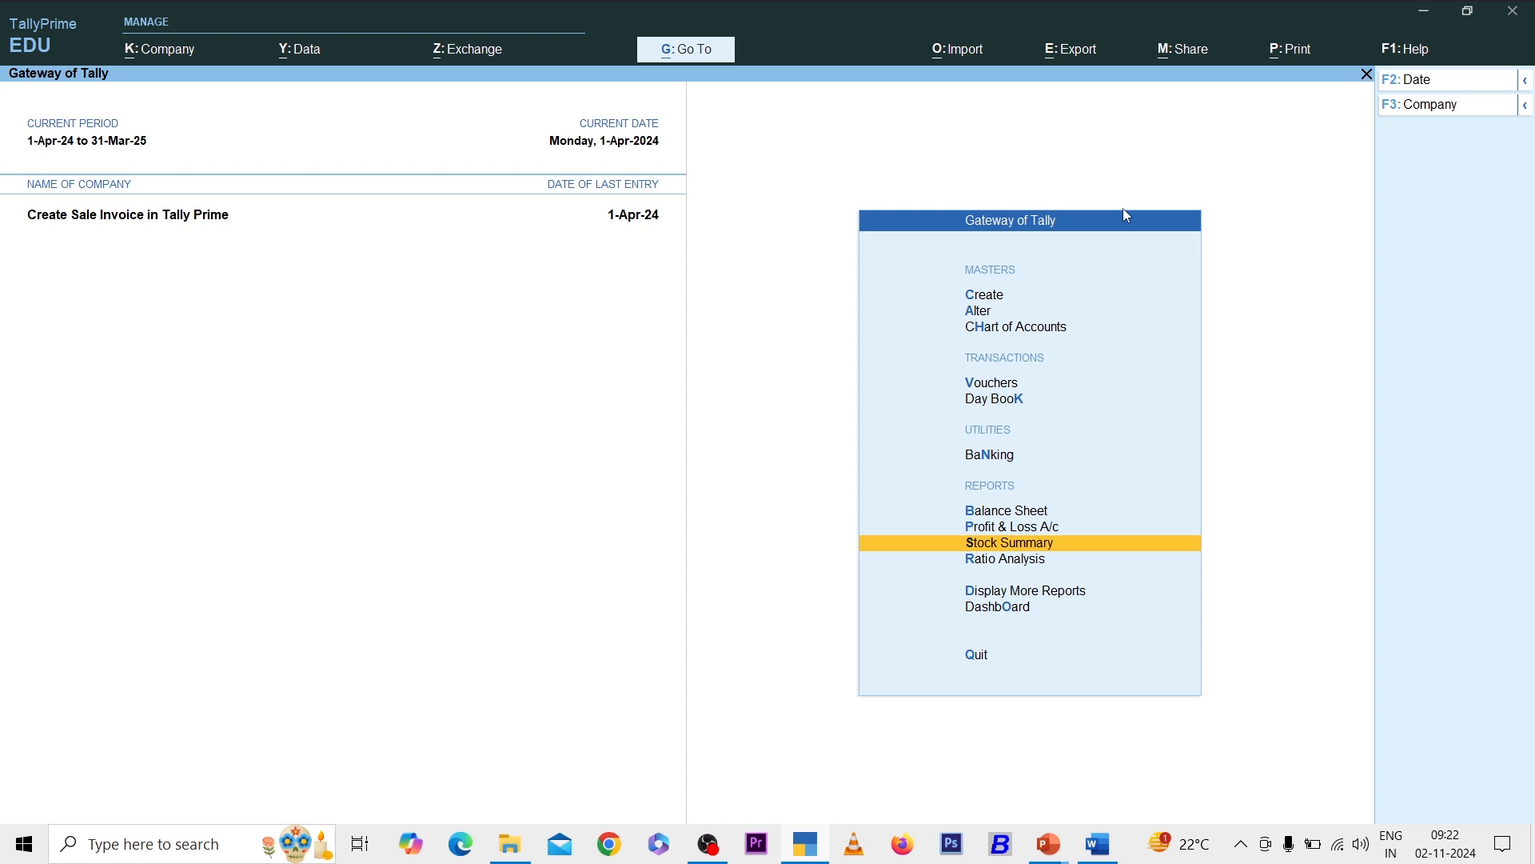
- Review the detailed Balance Sheet totalling 6,15,000 with 1,15,000 profit, then start Sales voucher 2
key(b)
key(alt+F5)
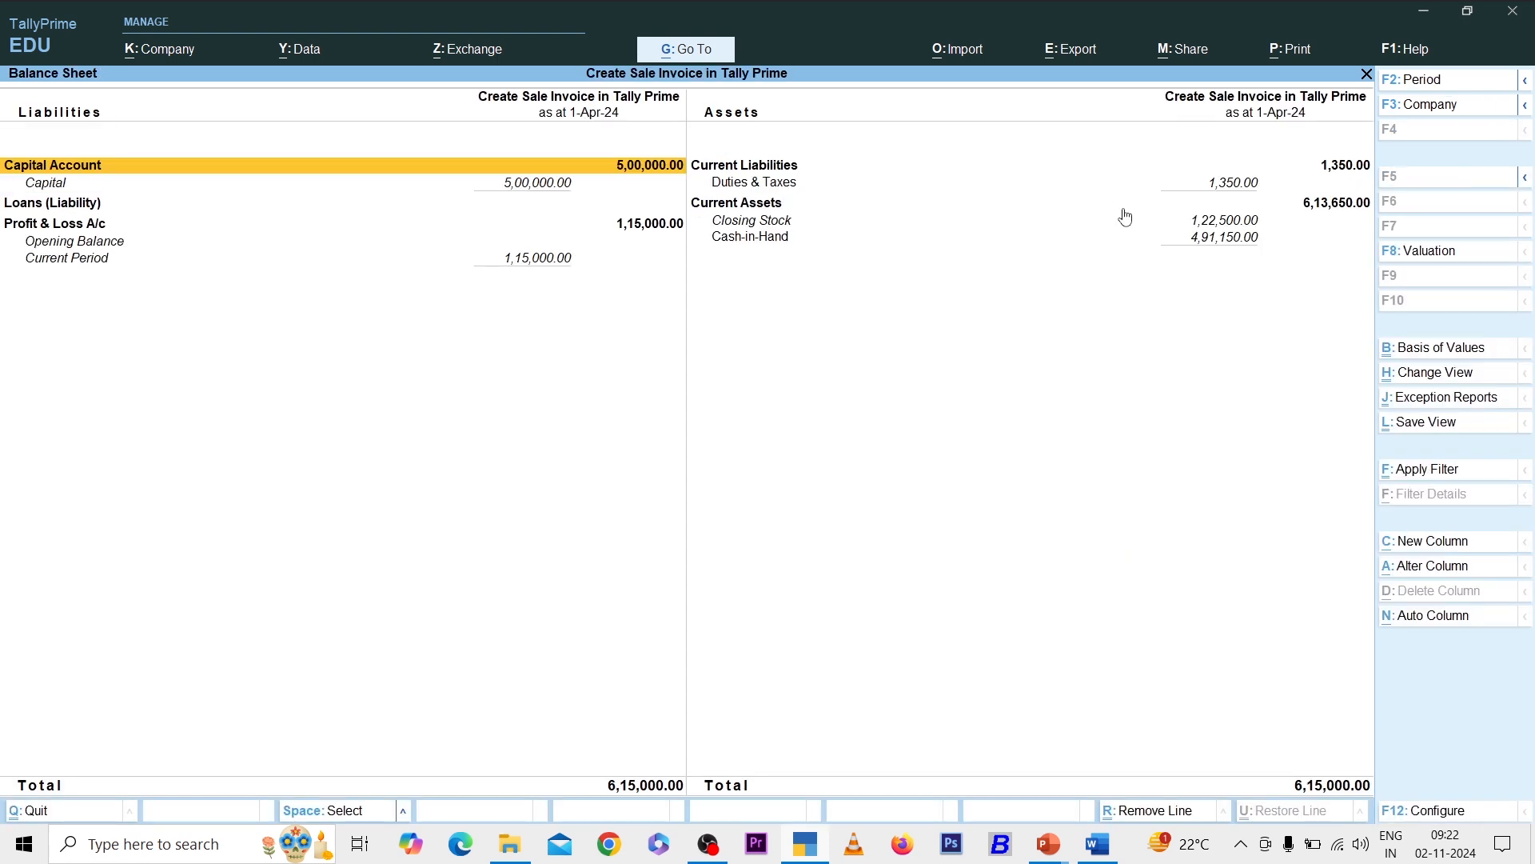
key(Right)
key(Down)
key(Down)
key(Down)
key(Down)
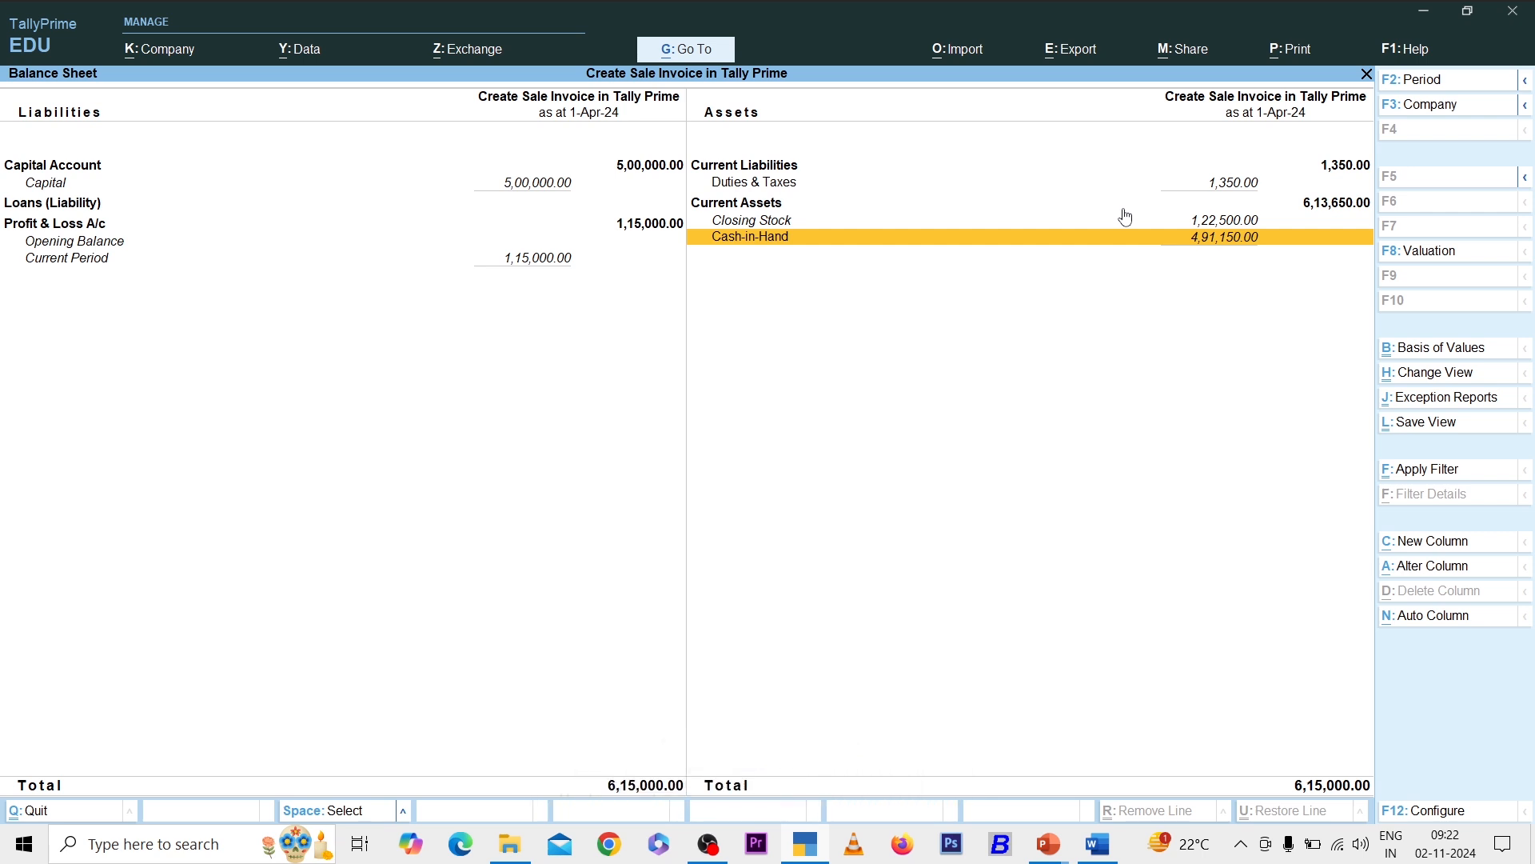
key(Escape)
key(v)
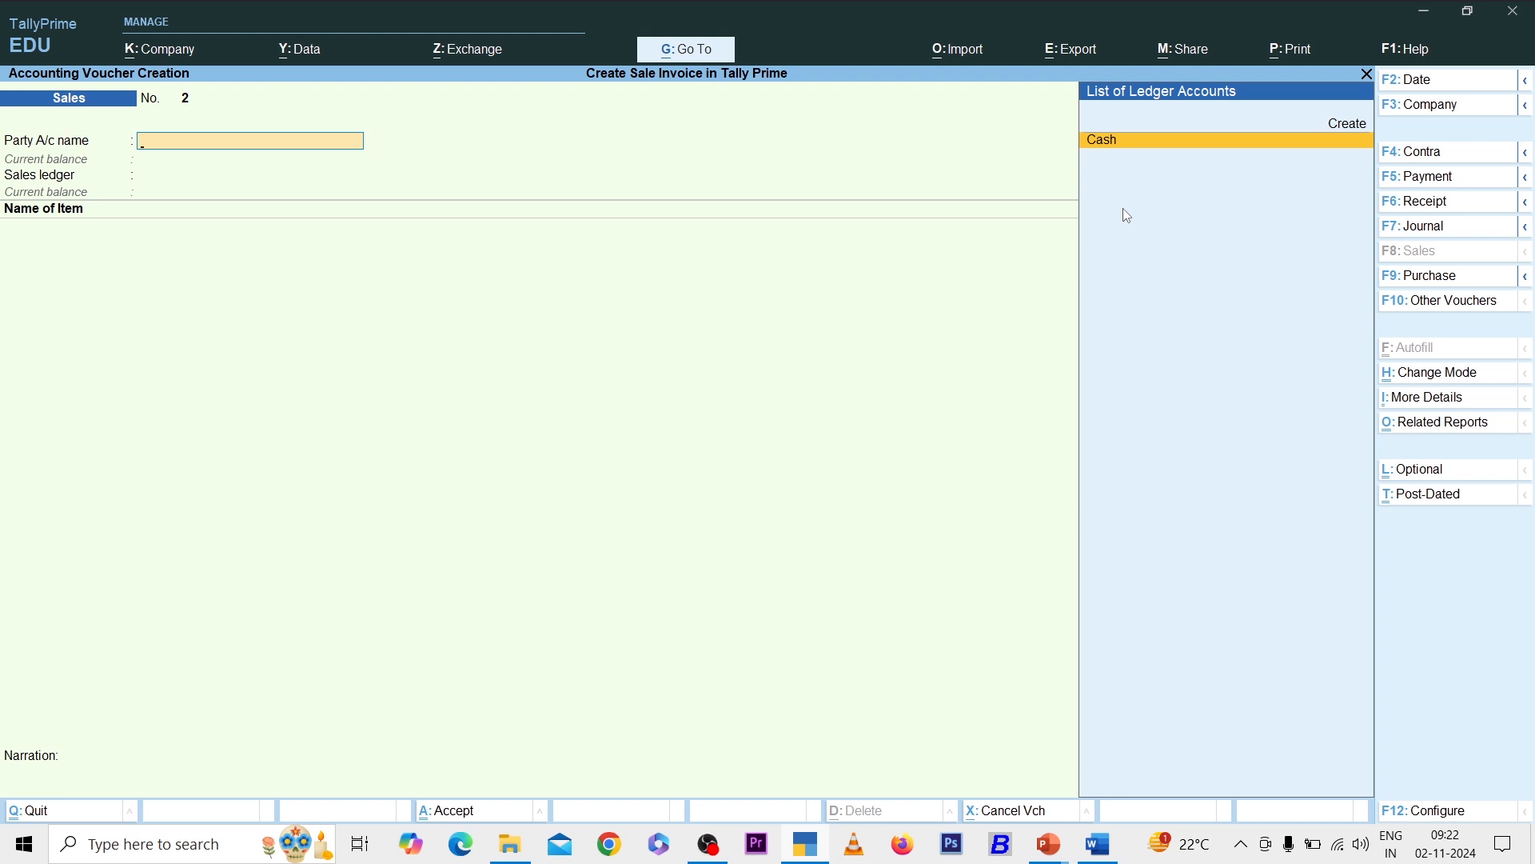
- Create a Bajaj Company party ledger under Sundry Debtors from within the sales voucher
key(alt+c)
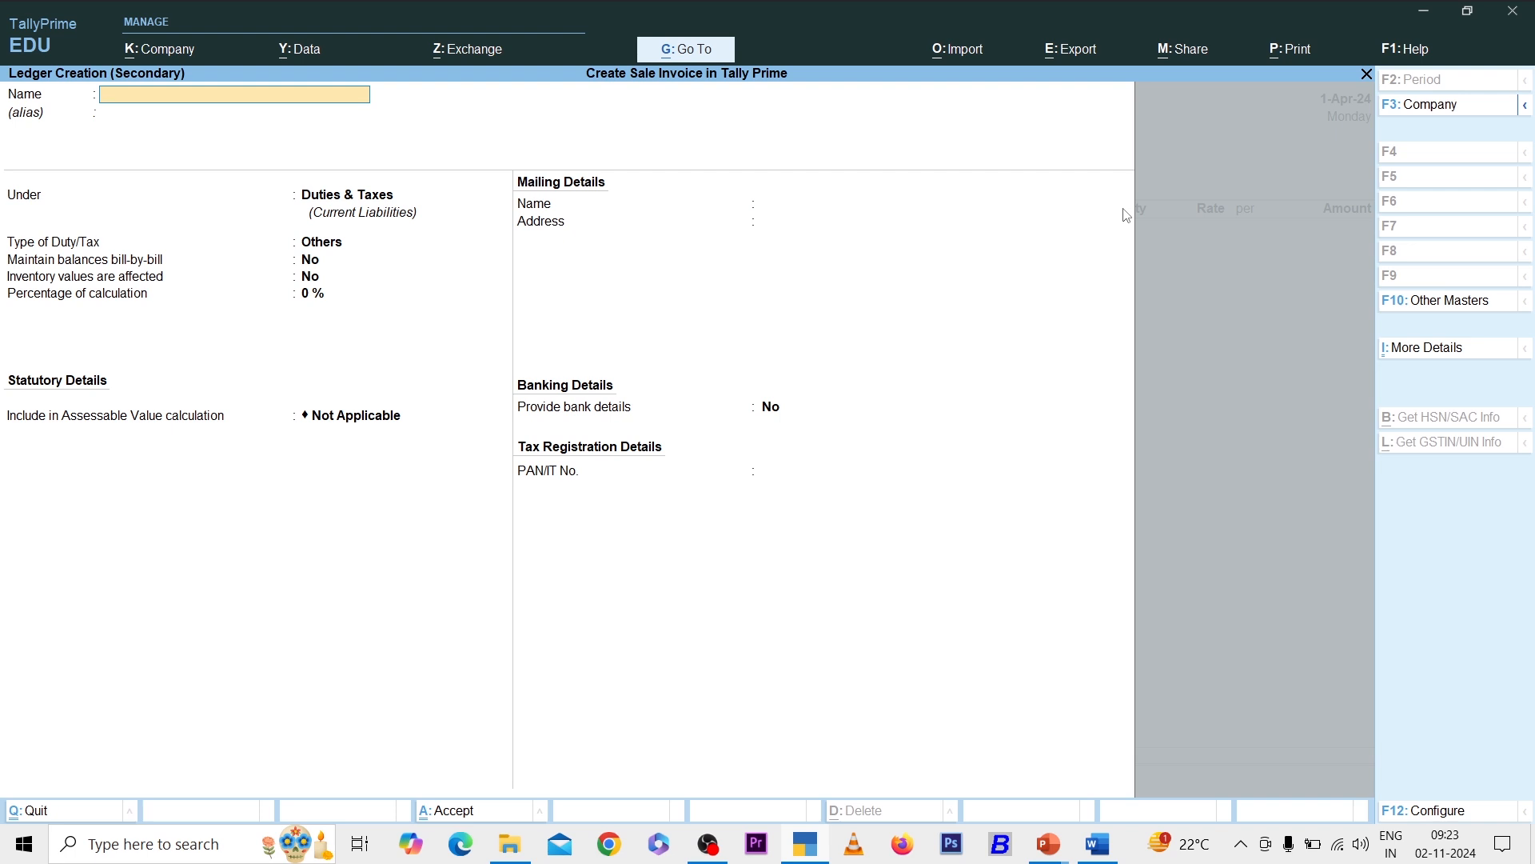
text(Bajaj Company)
key(Return)
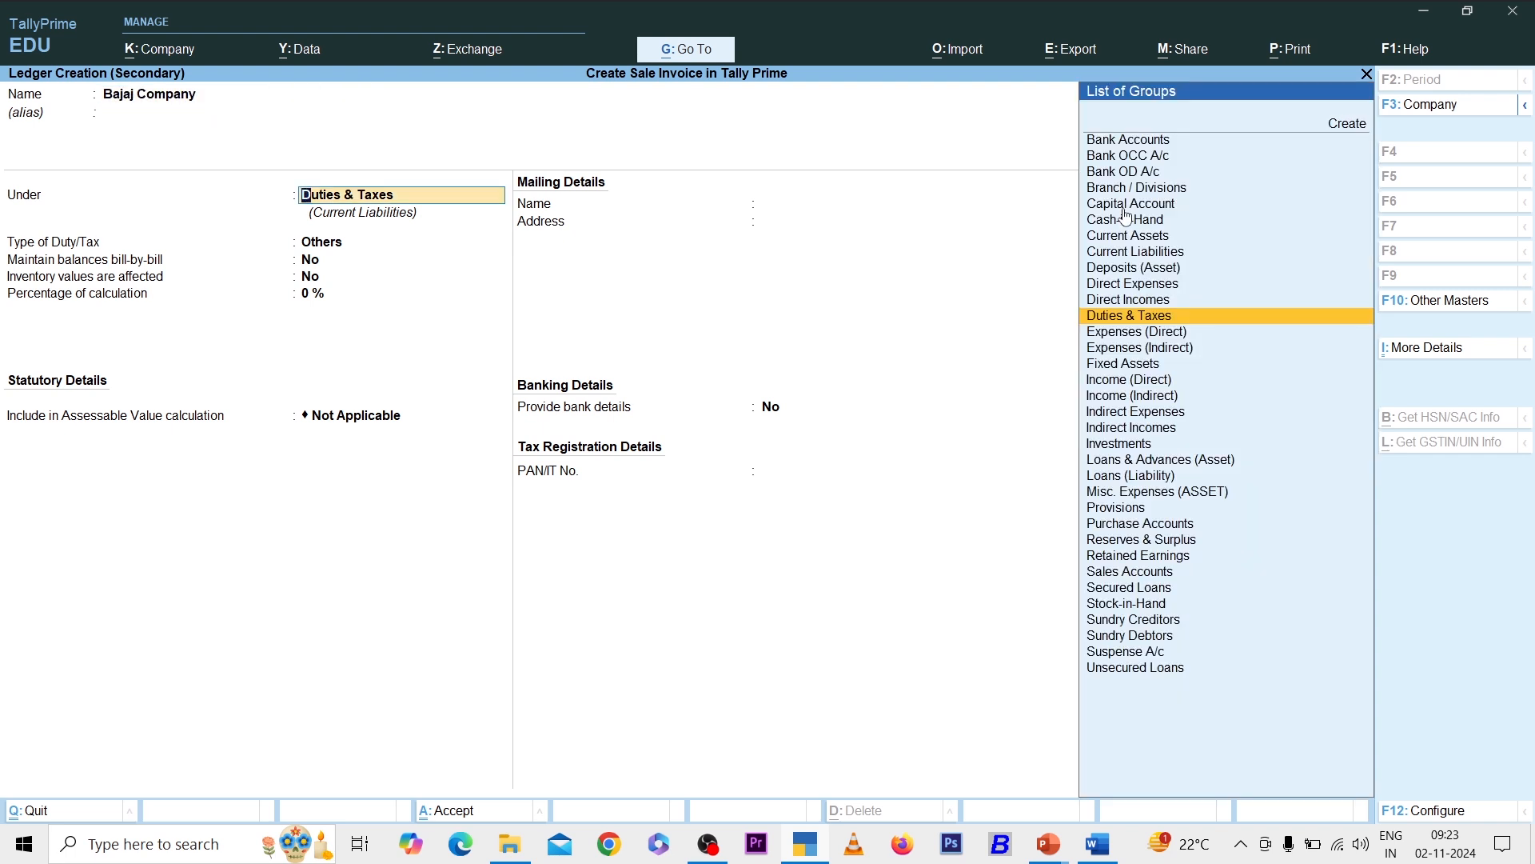
text(Deb)
key(Return)
key(Return)
key(Return)
key(Return)
key(Return)
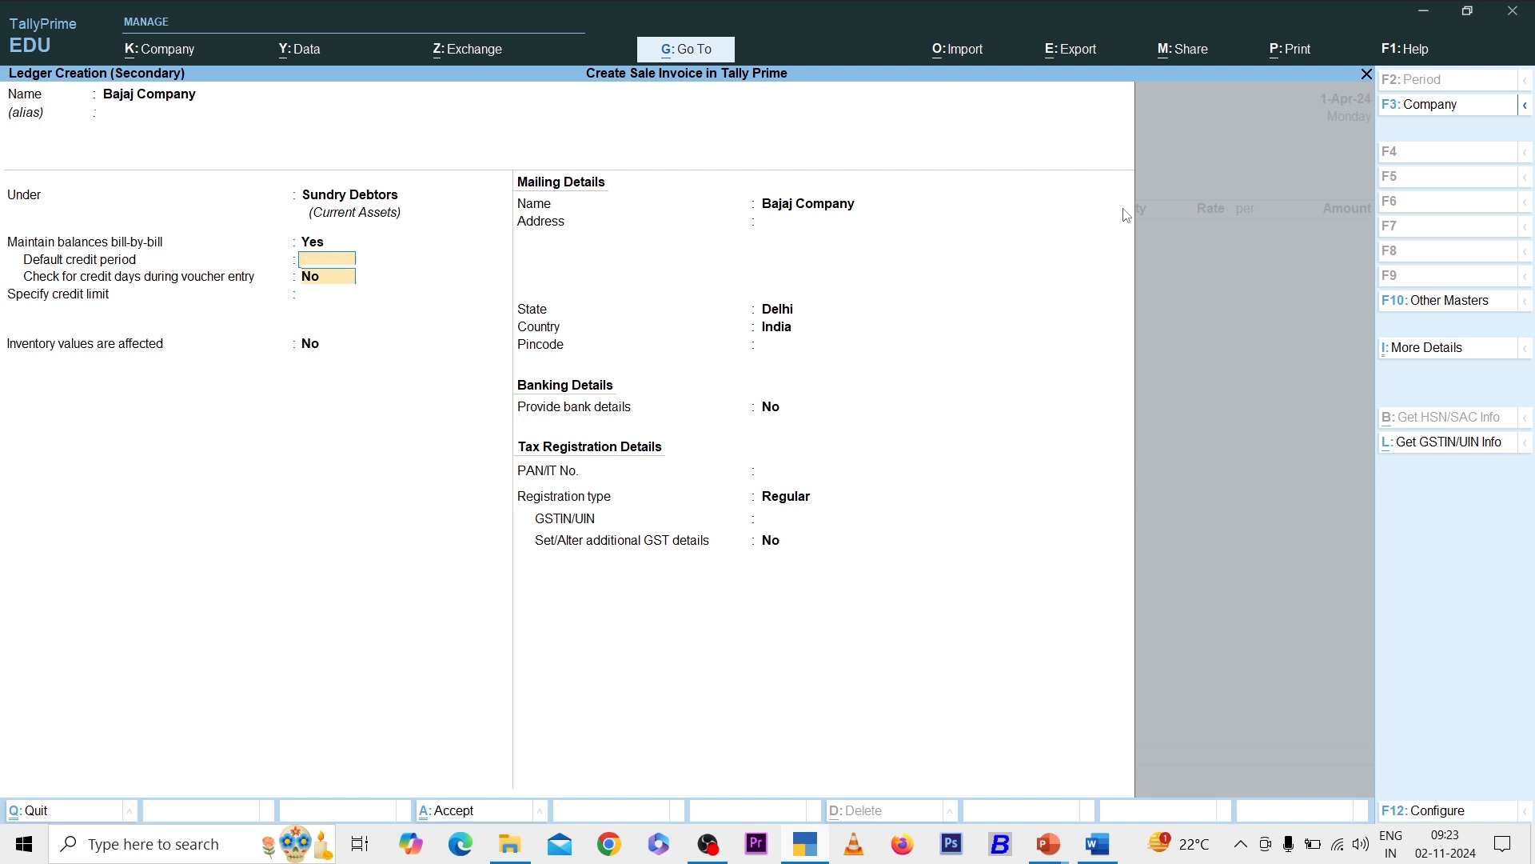
key(ctrl+a)
- Accept Bajaj Company's party details and bill 4 pcs of Computer at 36,000
key(ctrl+a)
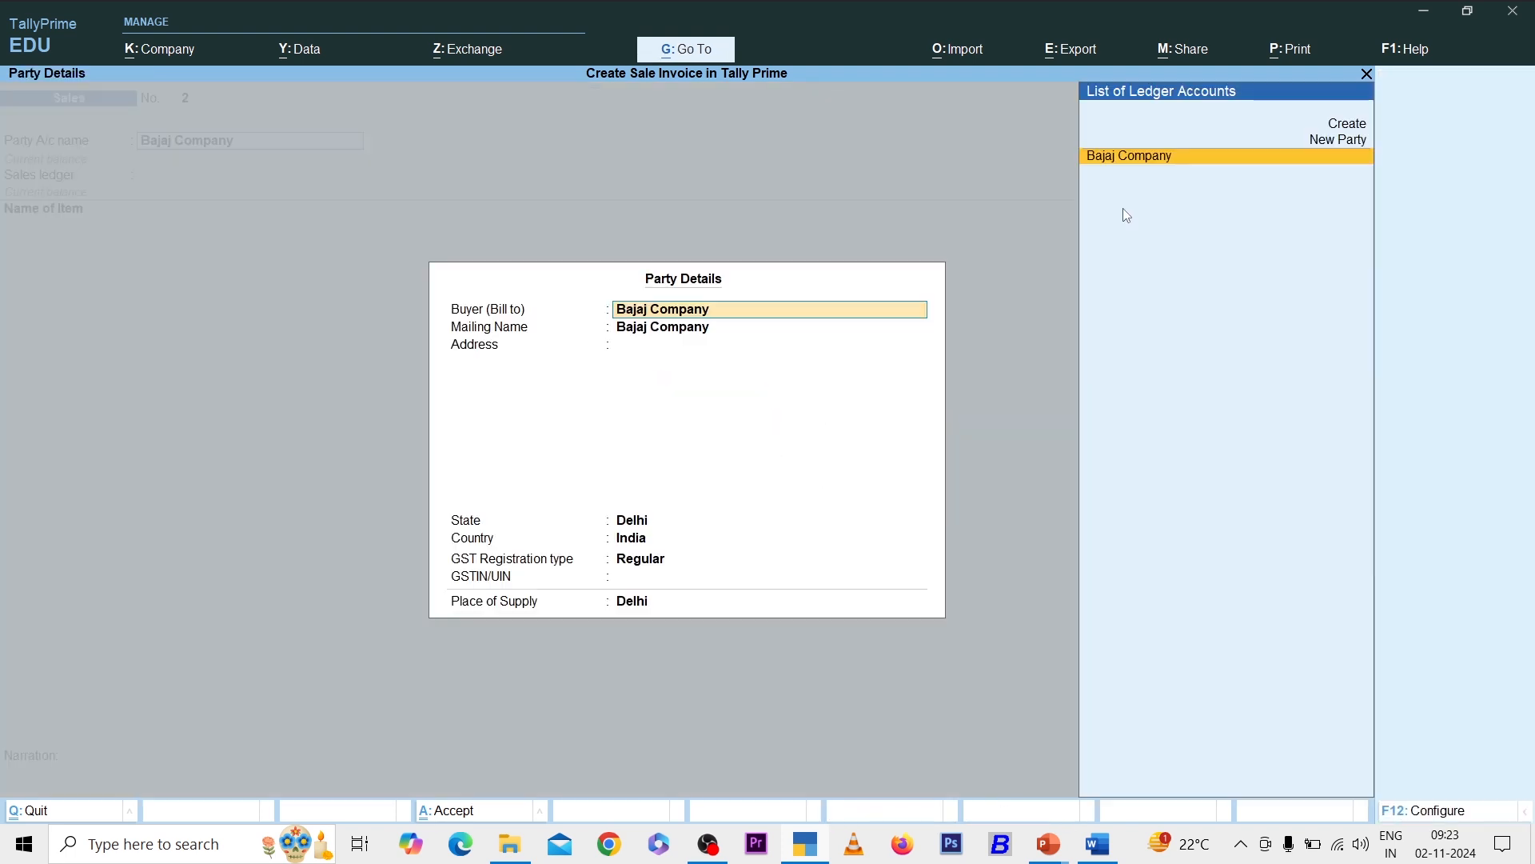
key(ctrl+a)
key(Return)
key(Down)
key(Down)
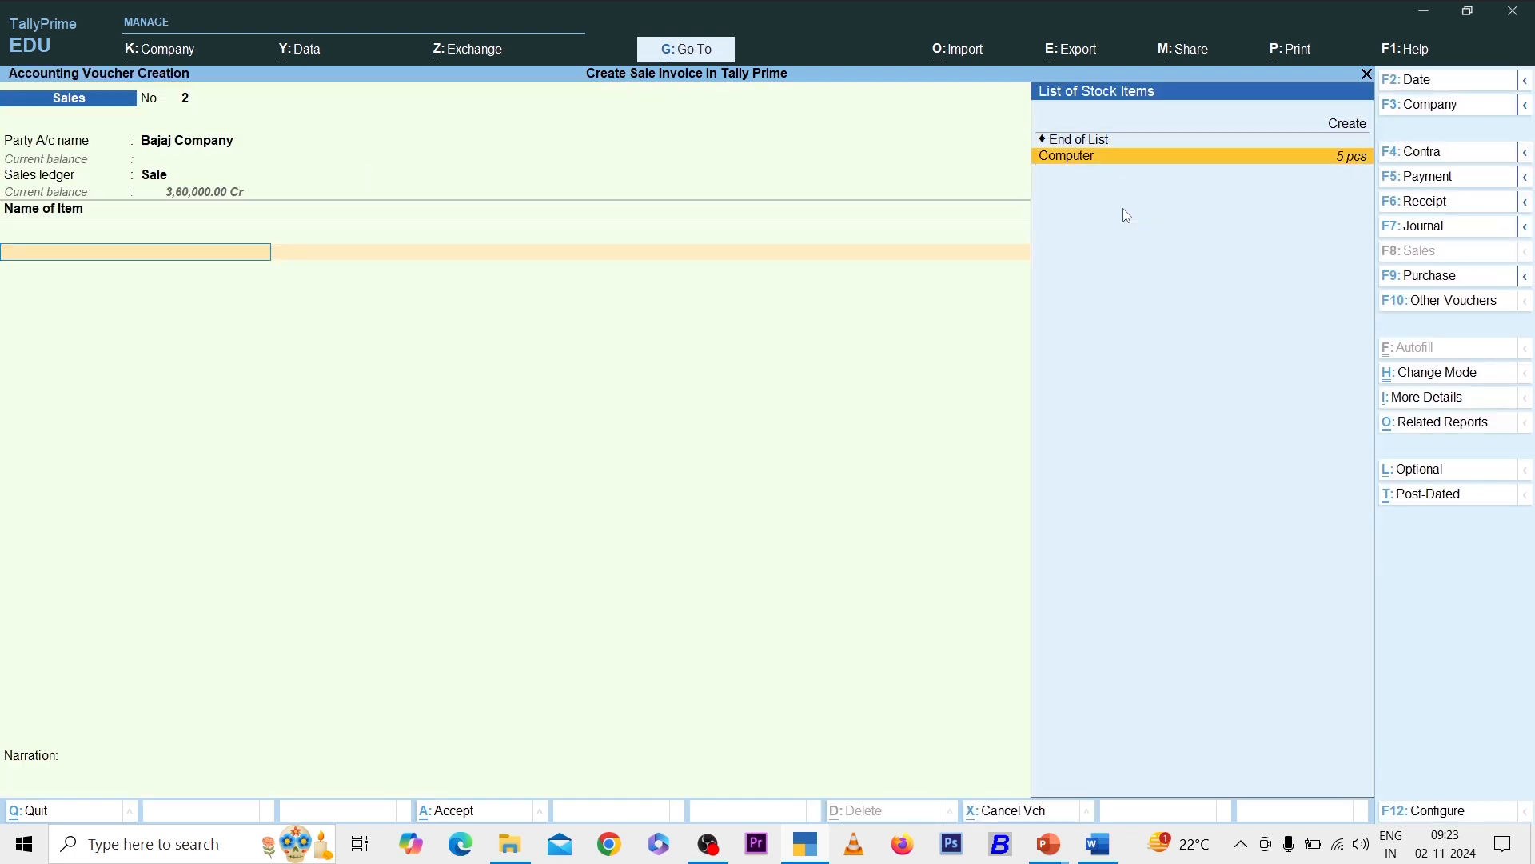
key(Return)
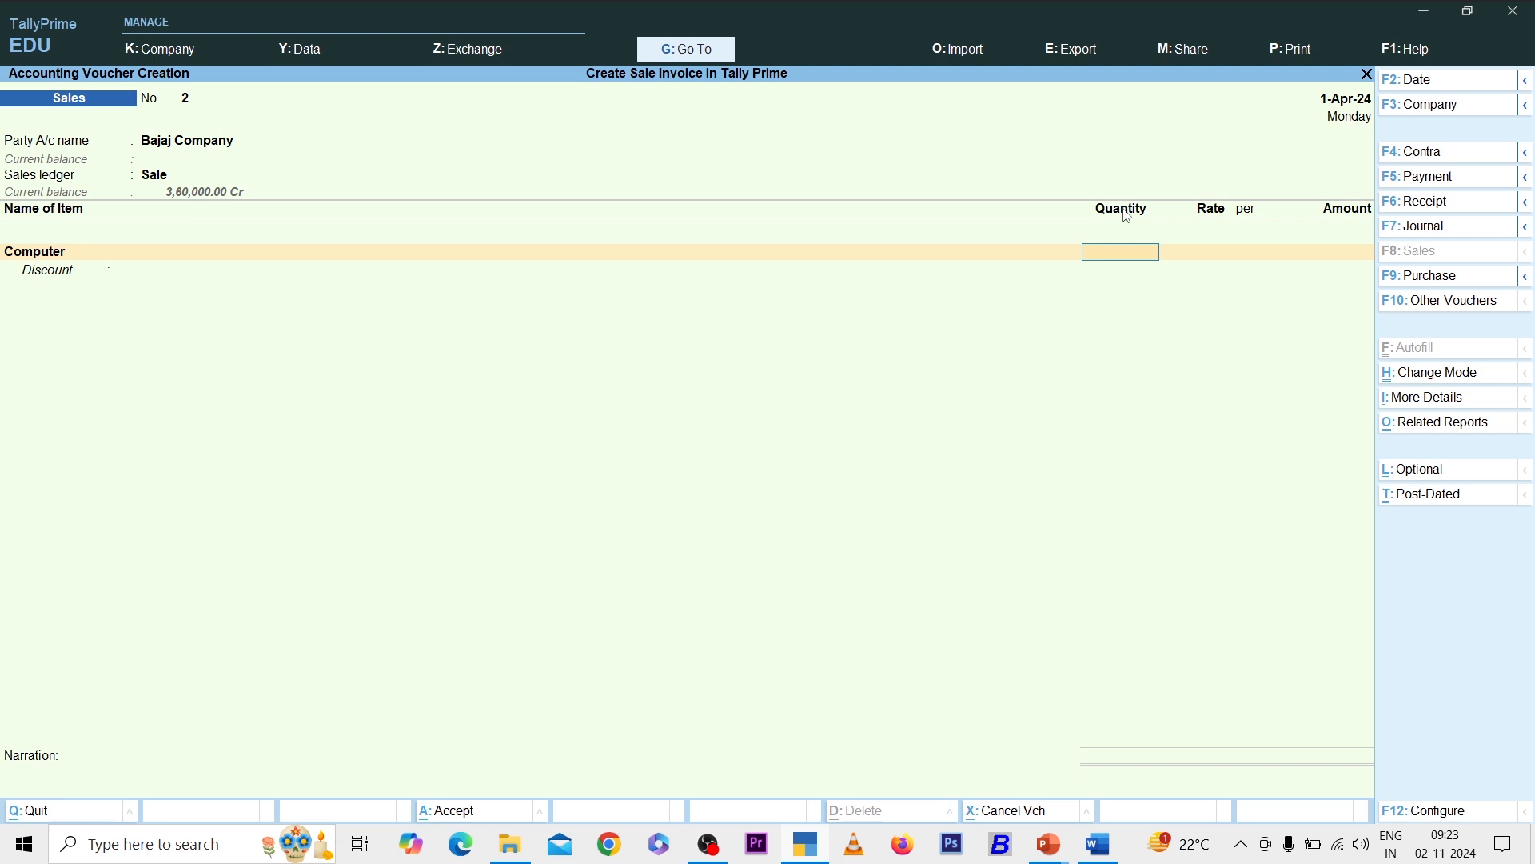
text(4)
key(Return)
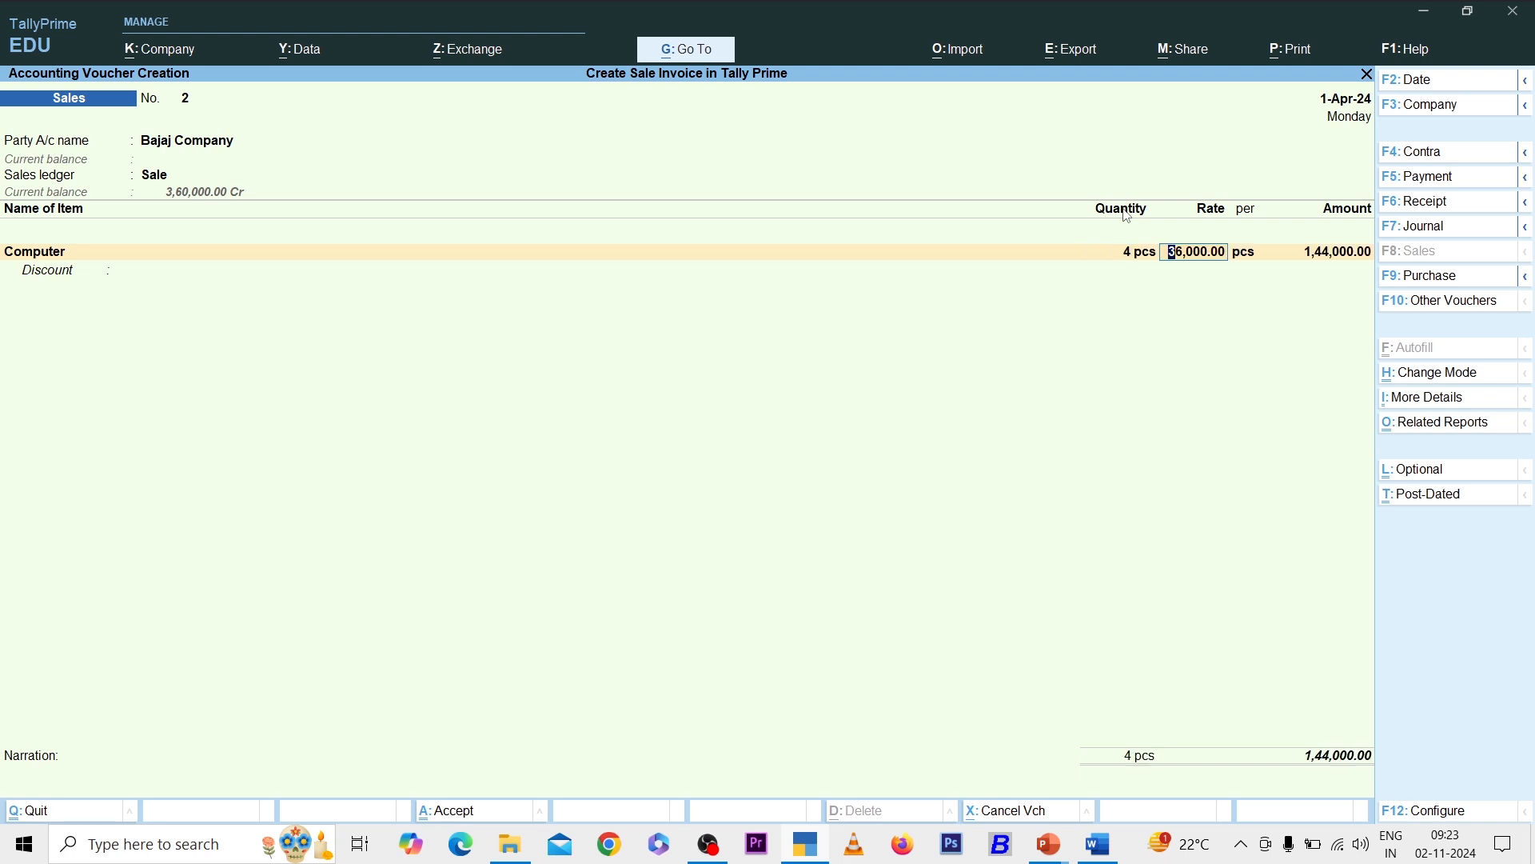
key(Return)
key(Return)
key(Return)
key(Return)
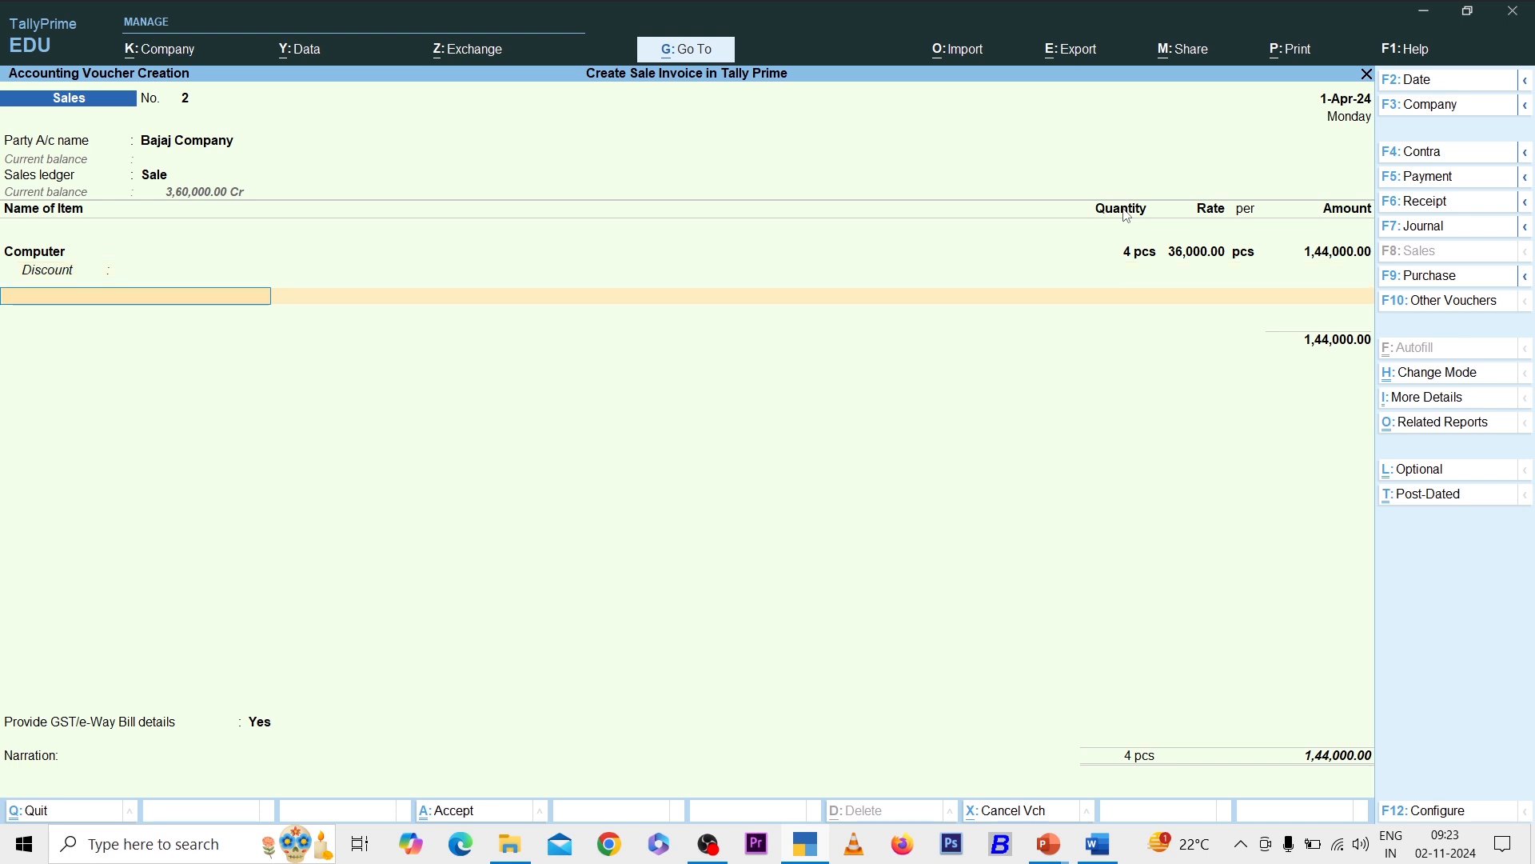
- Add Output Cgst and Output Sgst of 12,960 each to the invoice
key(Return)
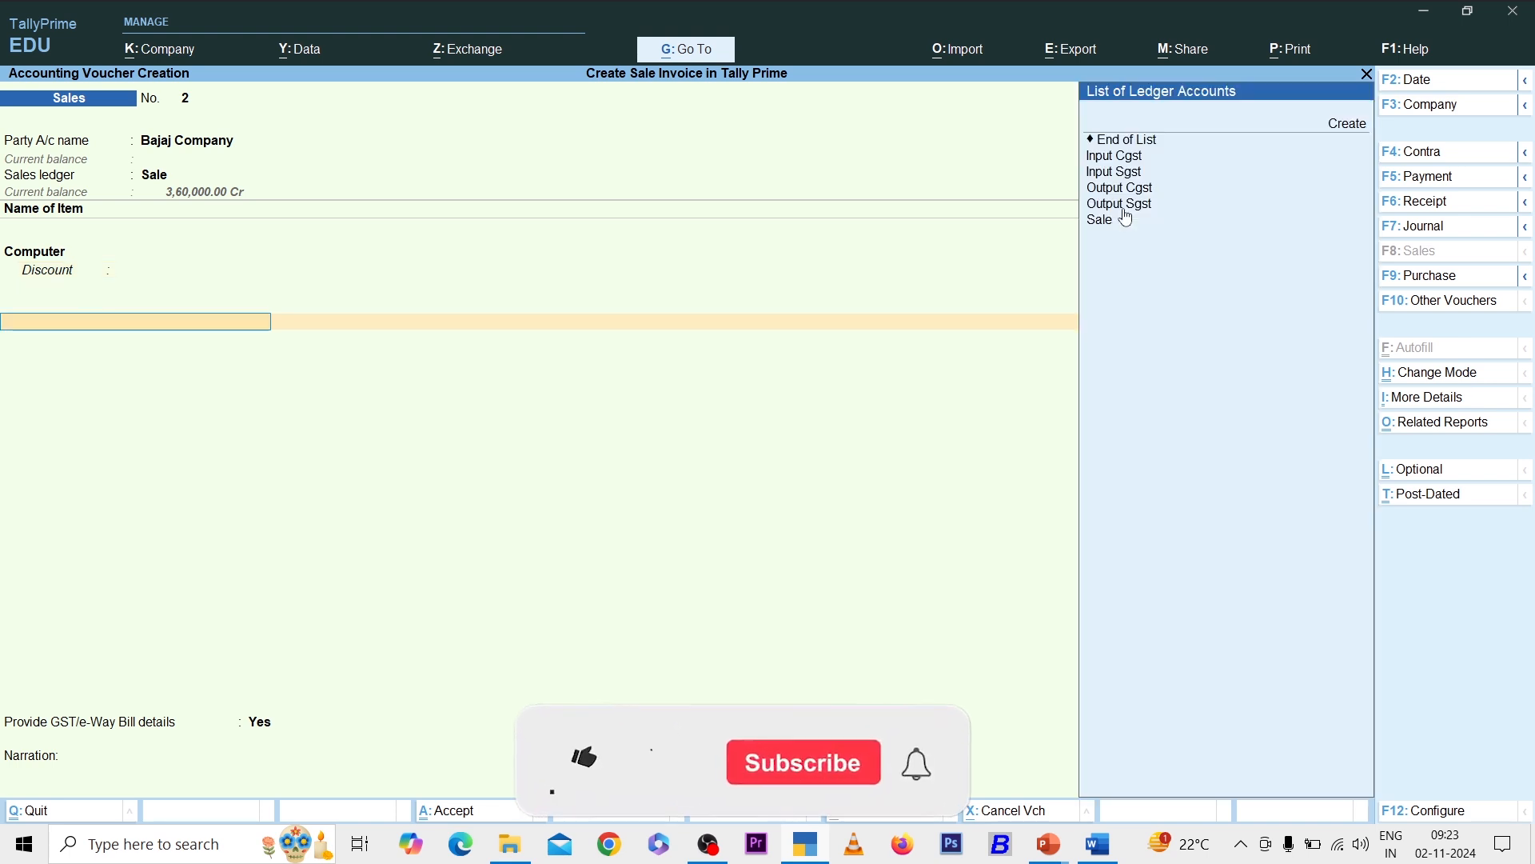
key(Down)
key(Down)
key(Down)
key(Return)
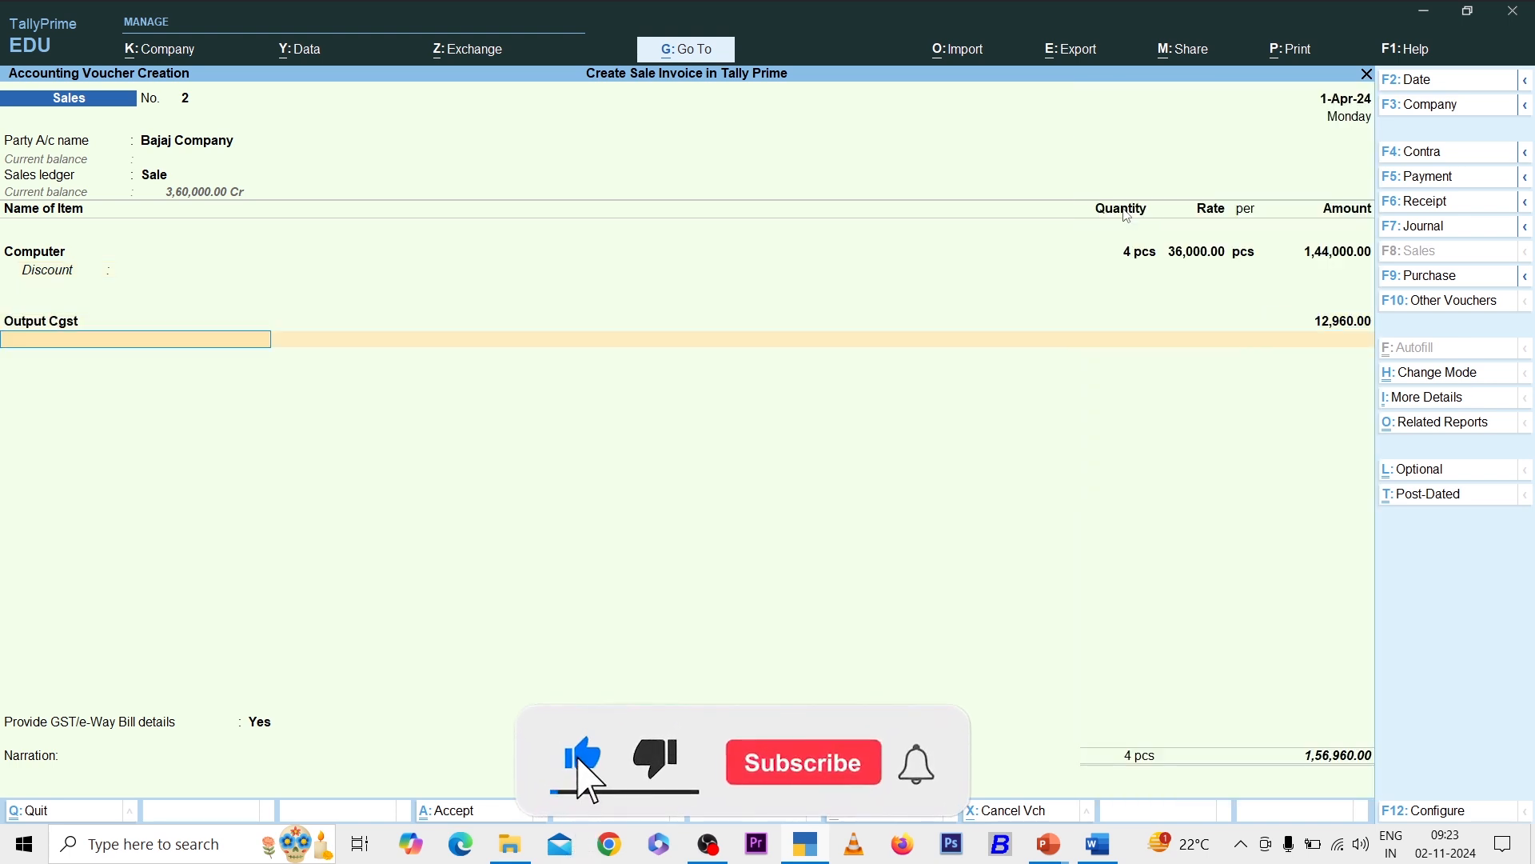
key(Down)
key(Down)
key(Down)
key(Down)
key(Down)
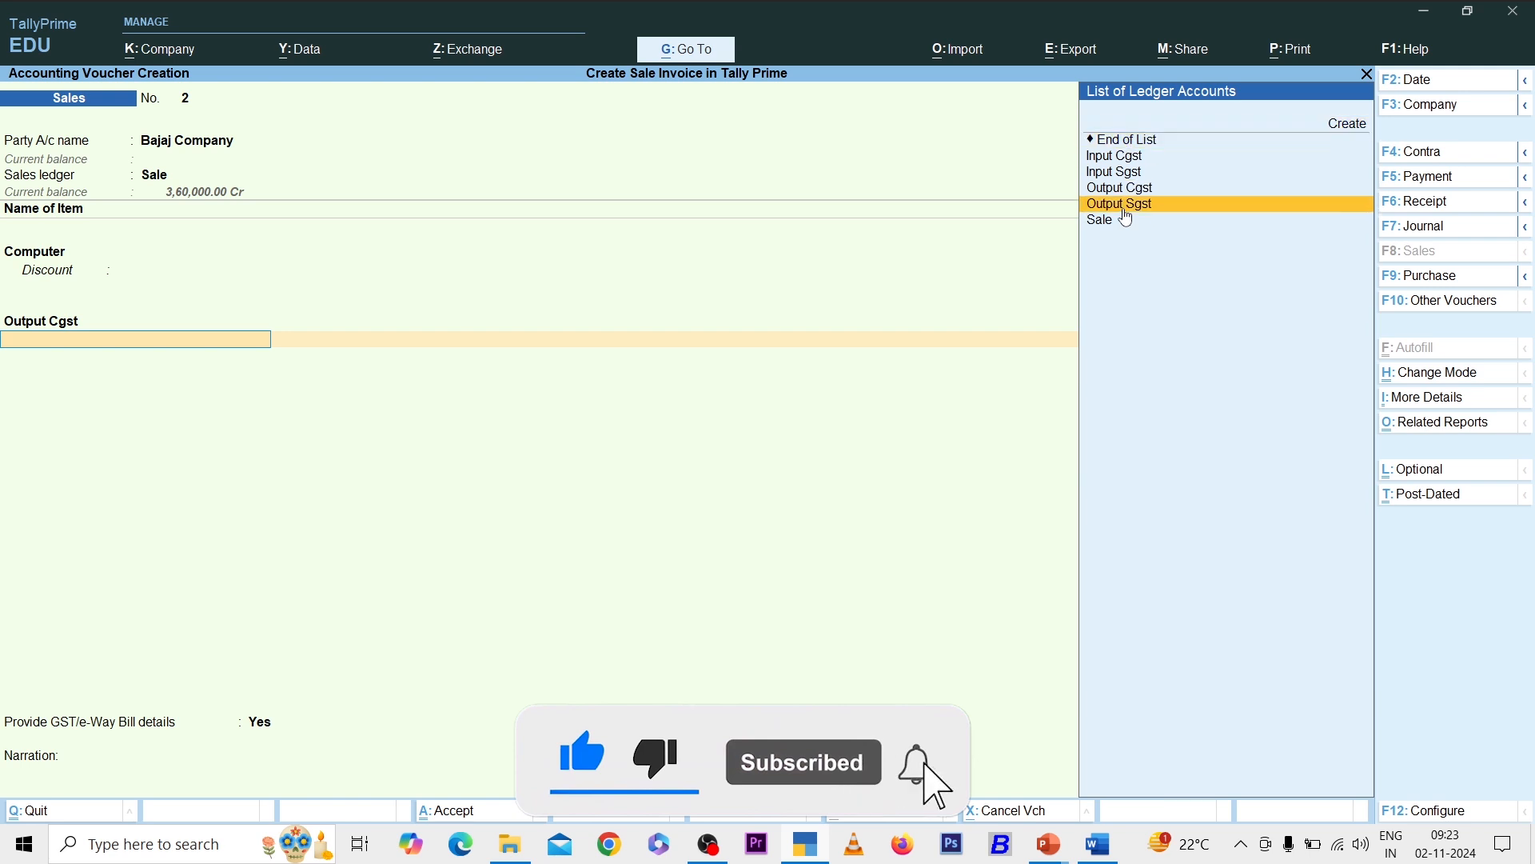
key(Return)
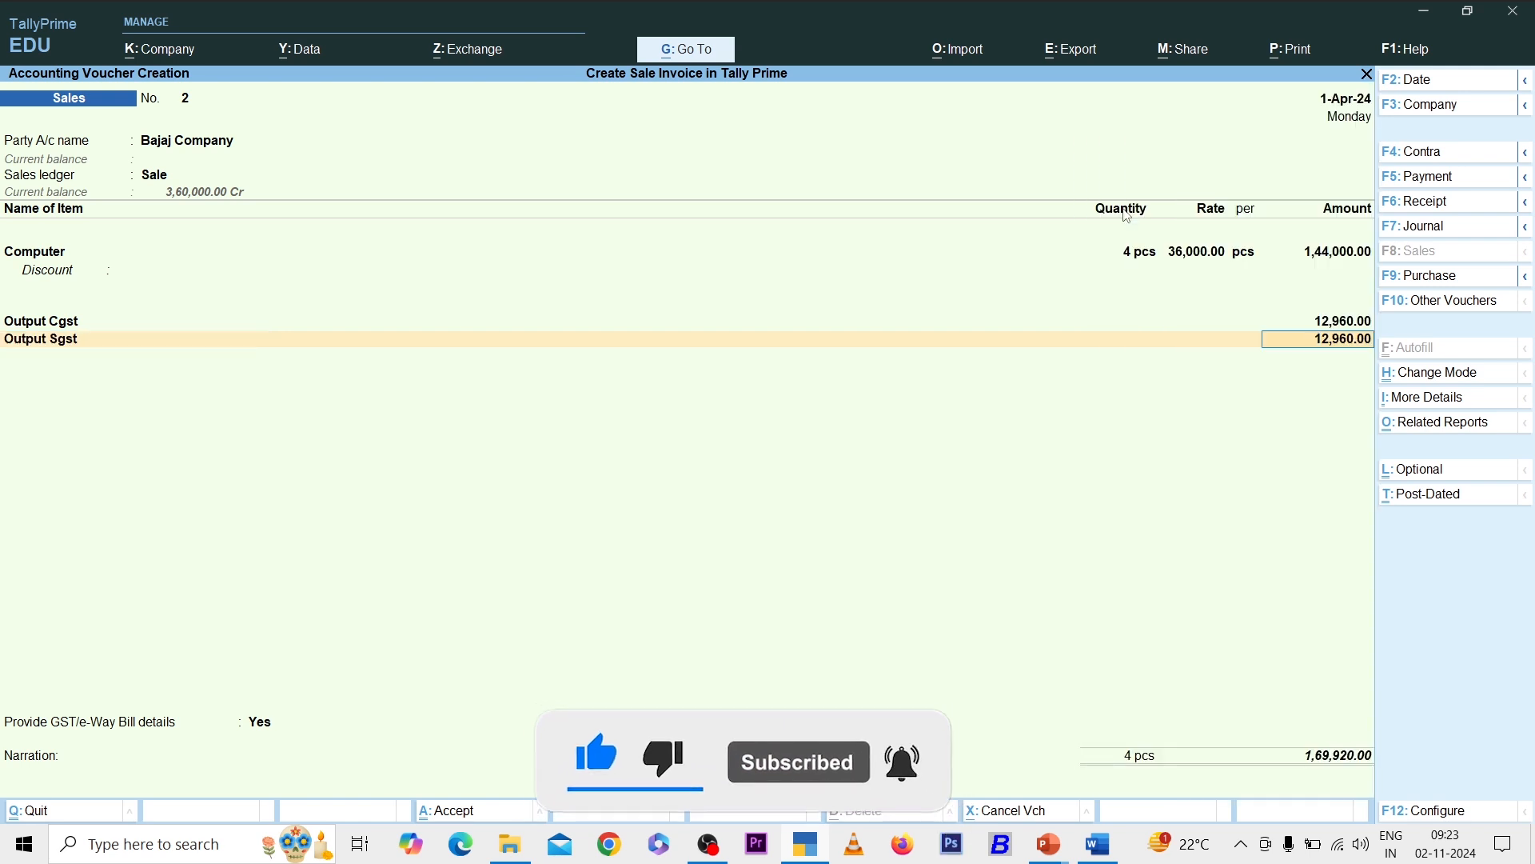
- Save the 1,69,920 invoice without an e-Way Bill and return to the main menu
key(ctrl+a)
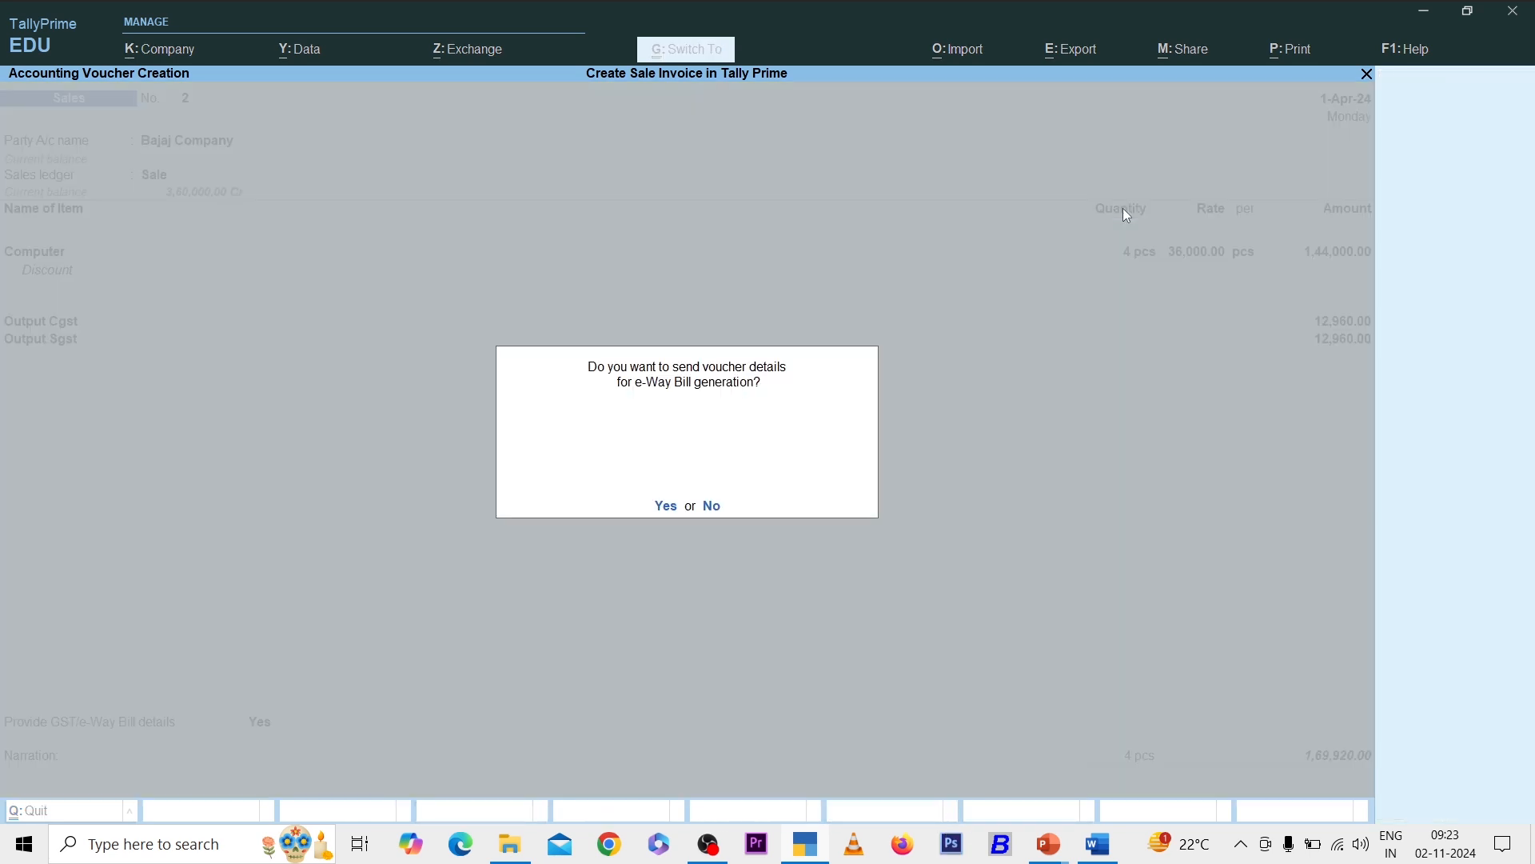
key(Return)
key(Return)
key(Escape)
key(Return)
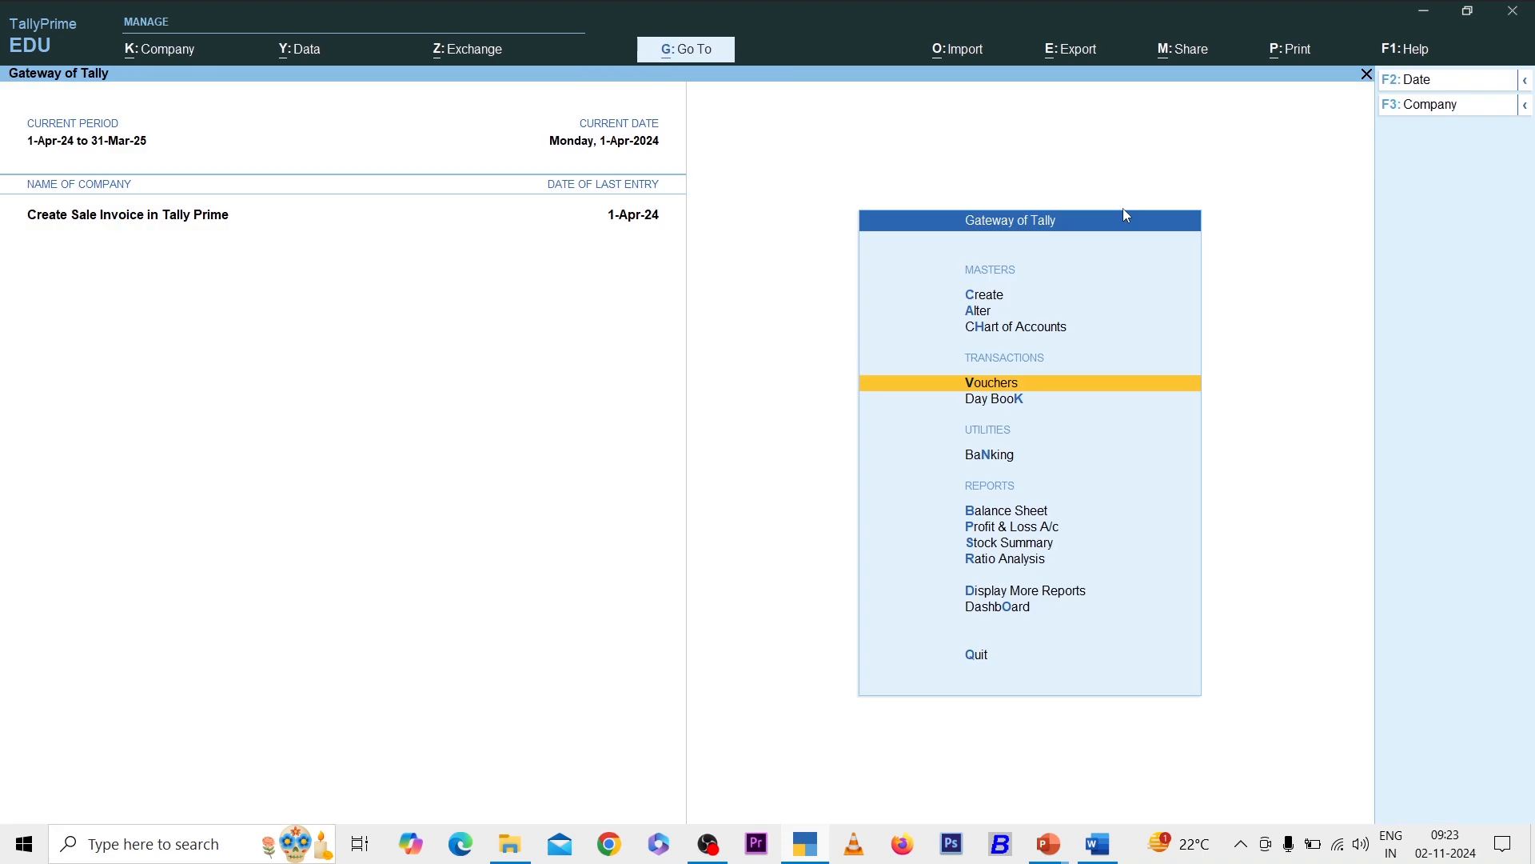
key(s)
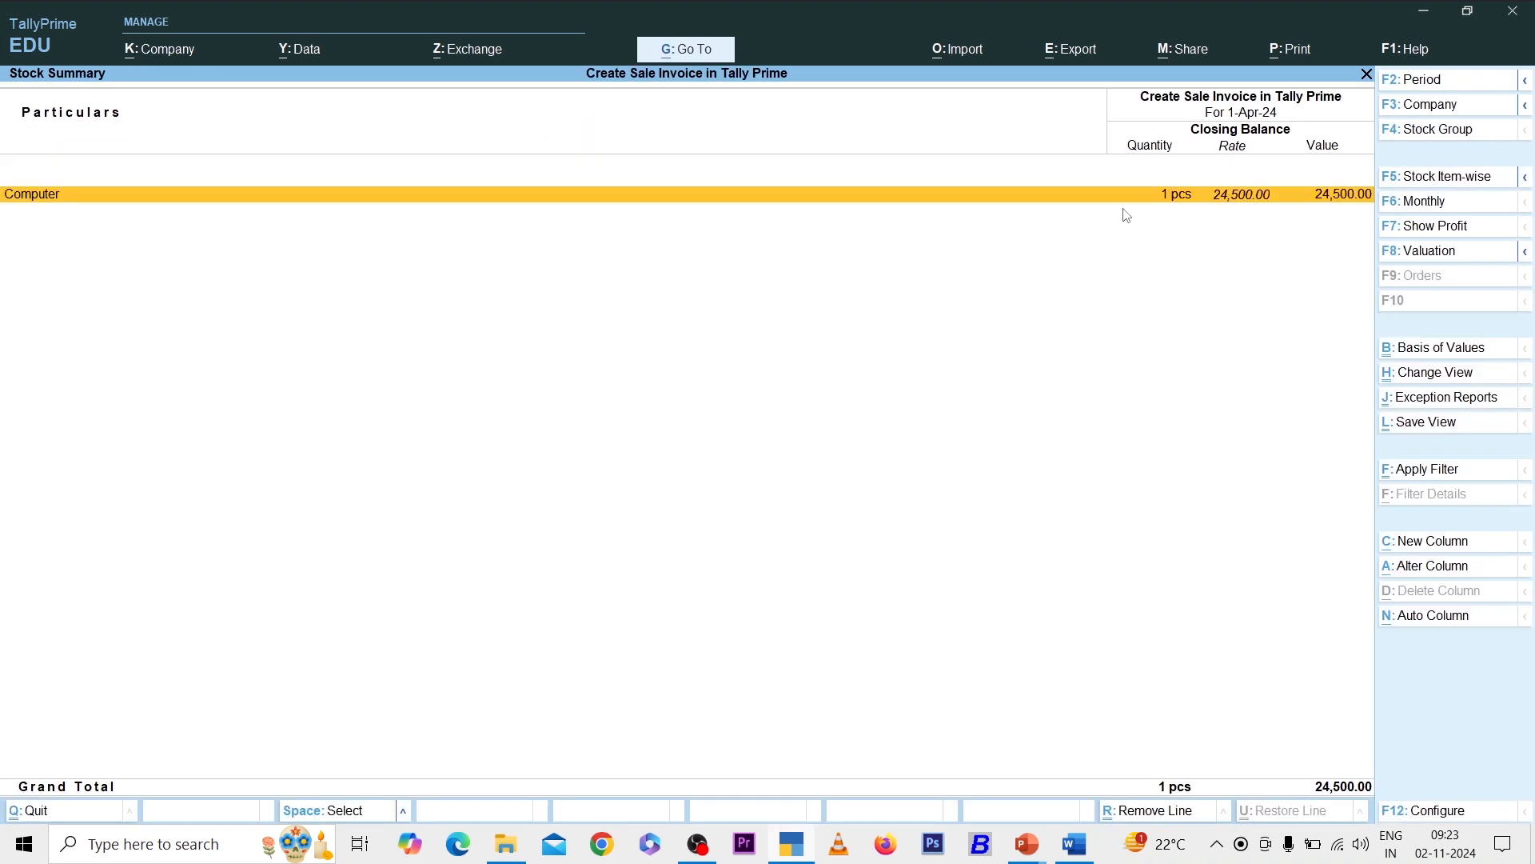
key(Return)
key(Return)
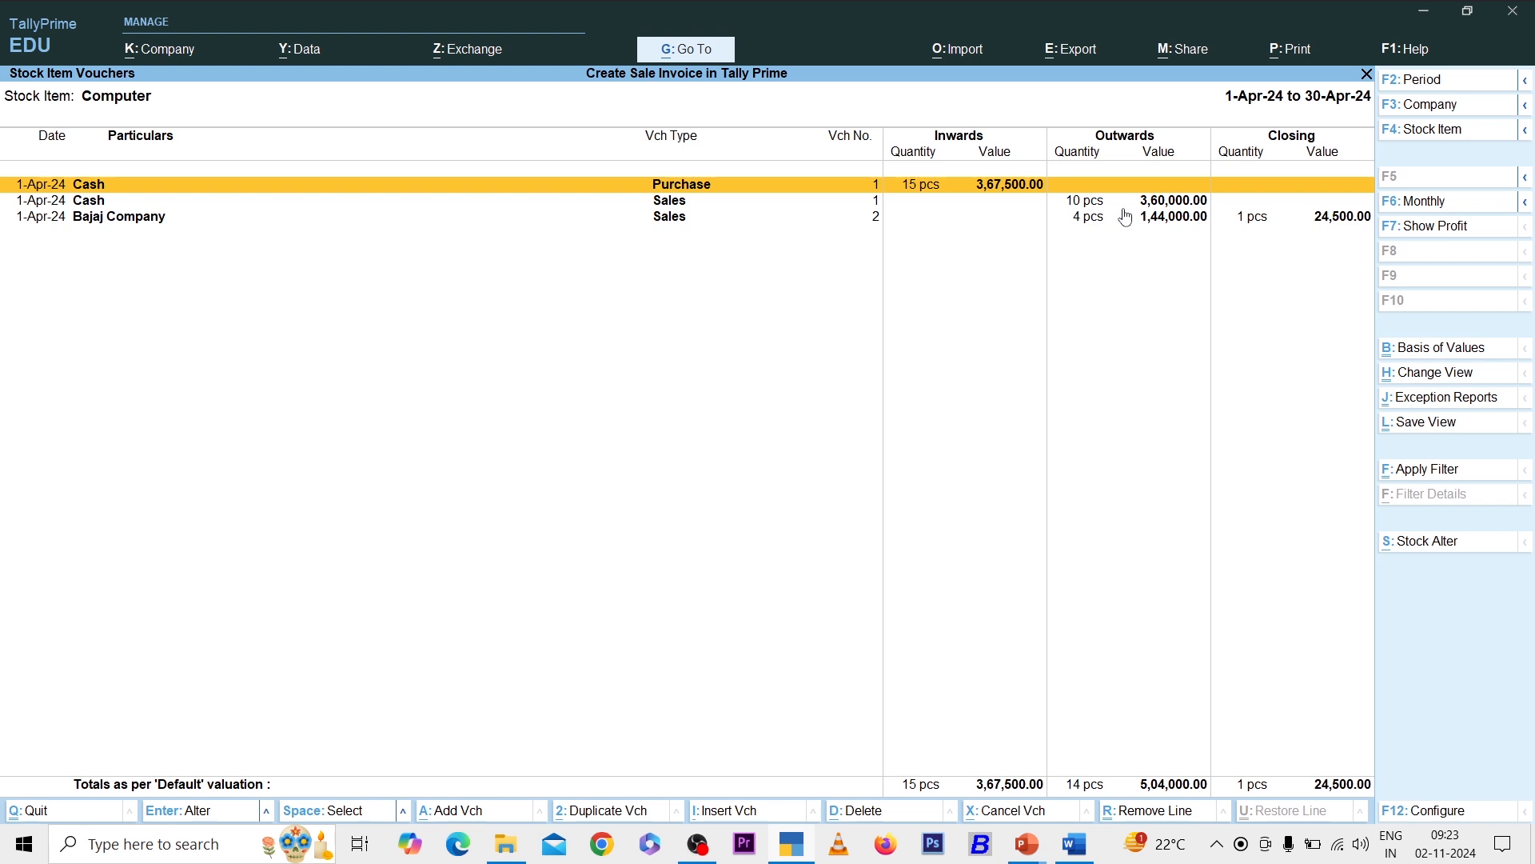
key(Down)
key(Down)
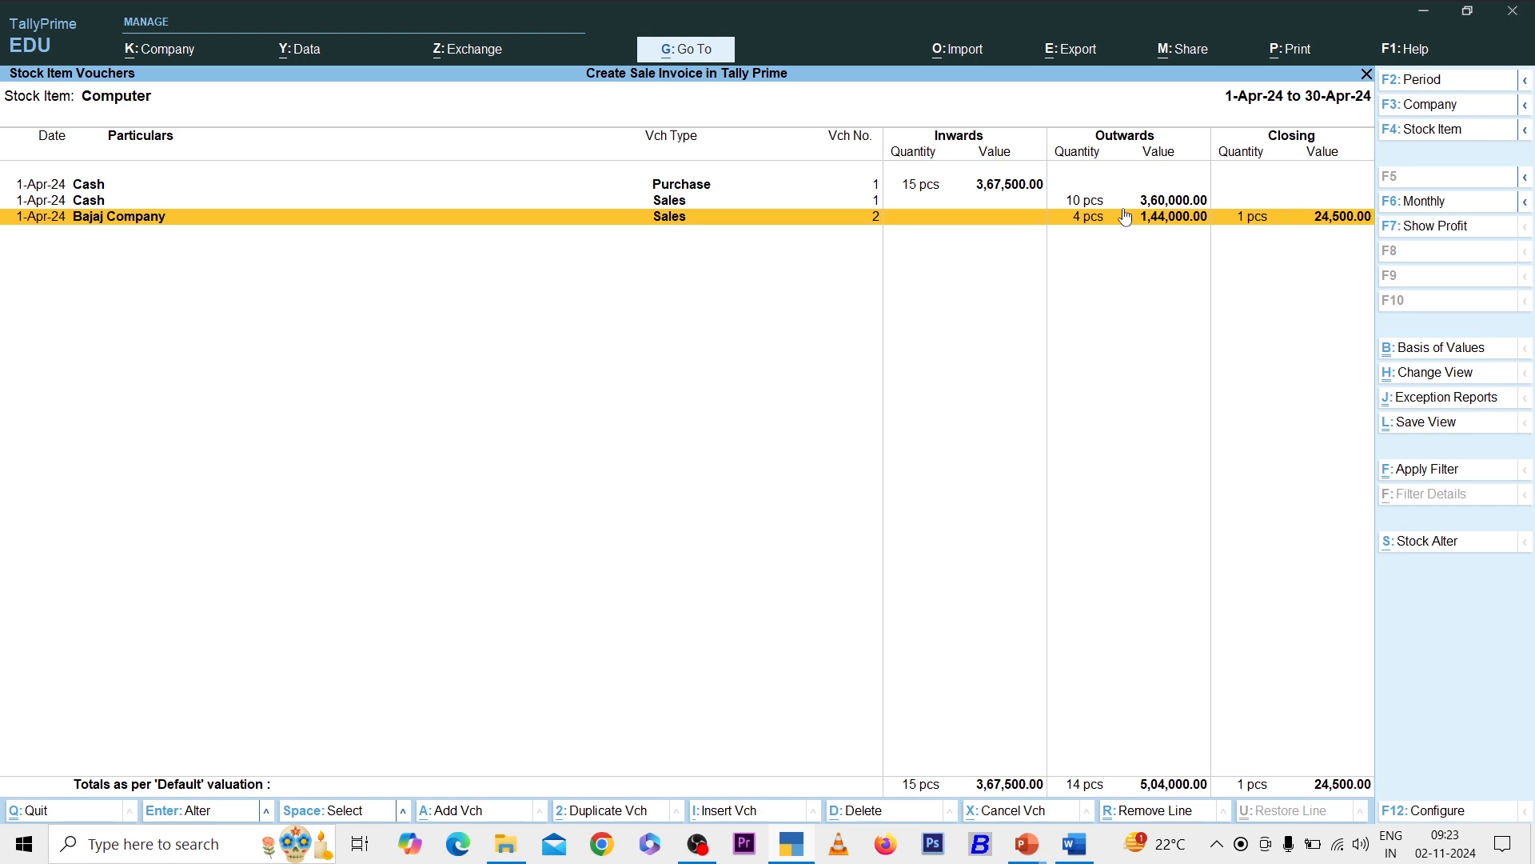
key(F7)
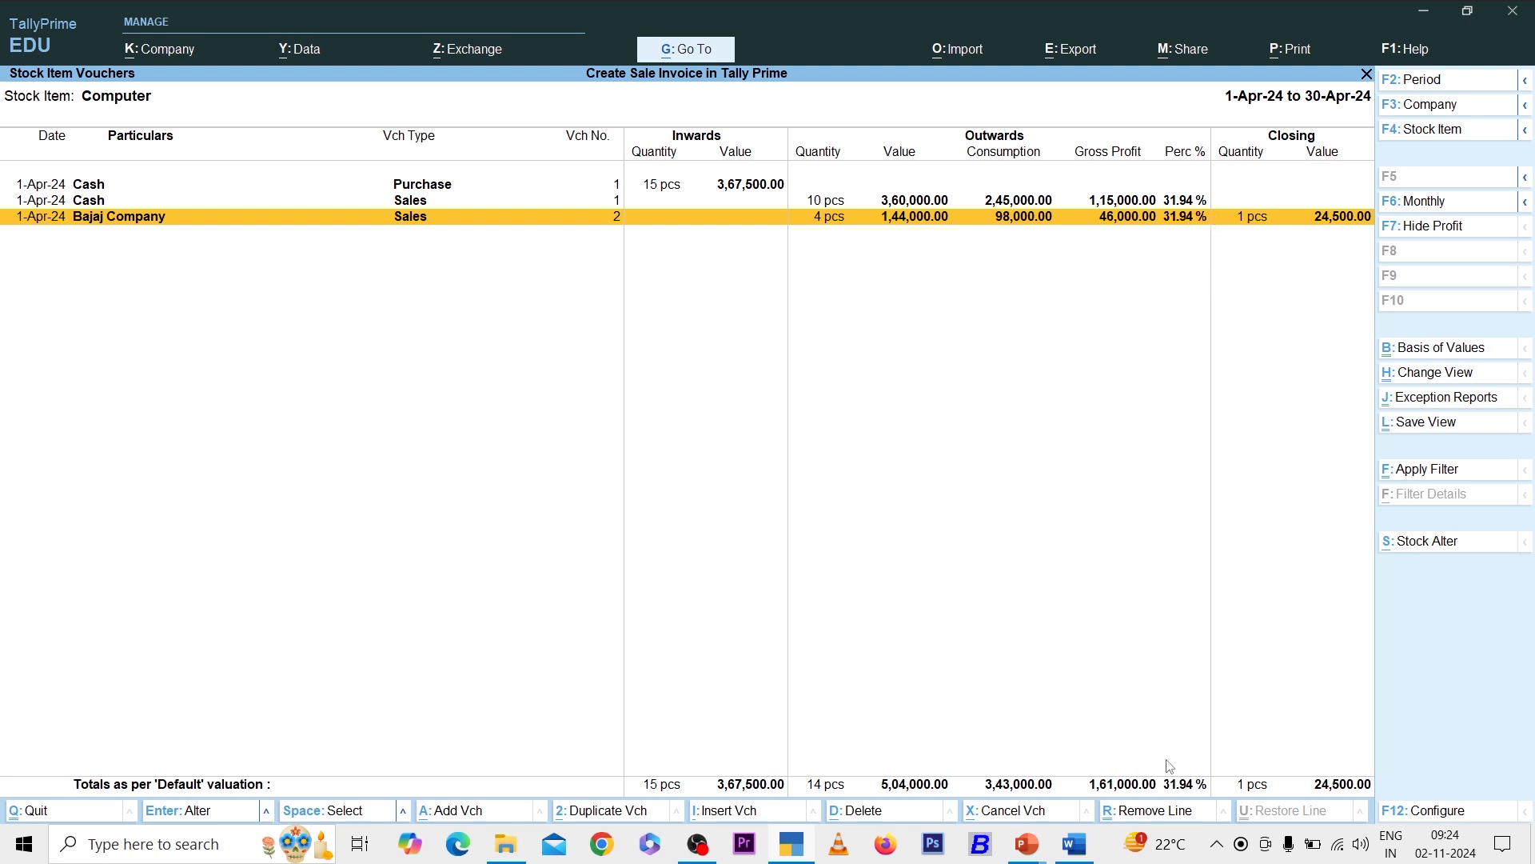
key(Escape)
key(Escape)
key(Escape)
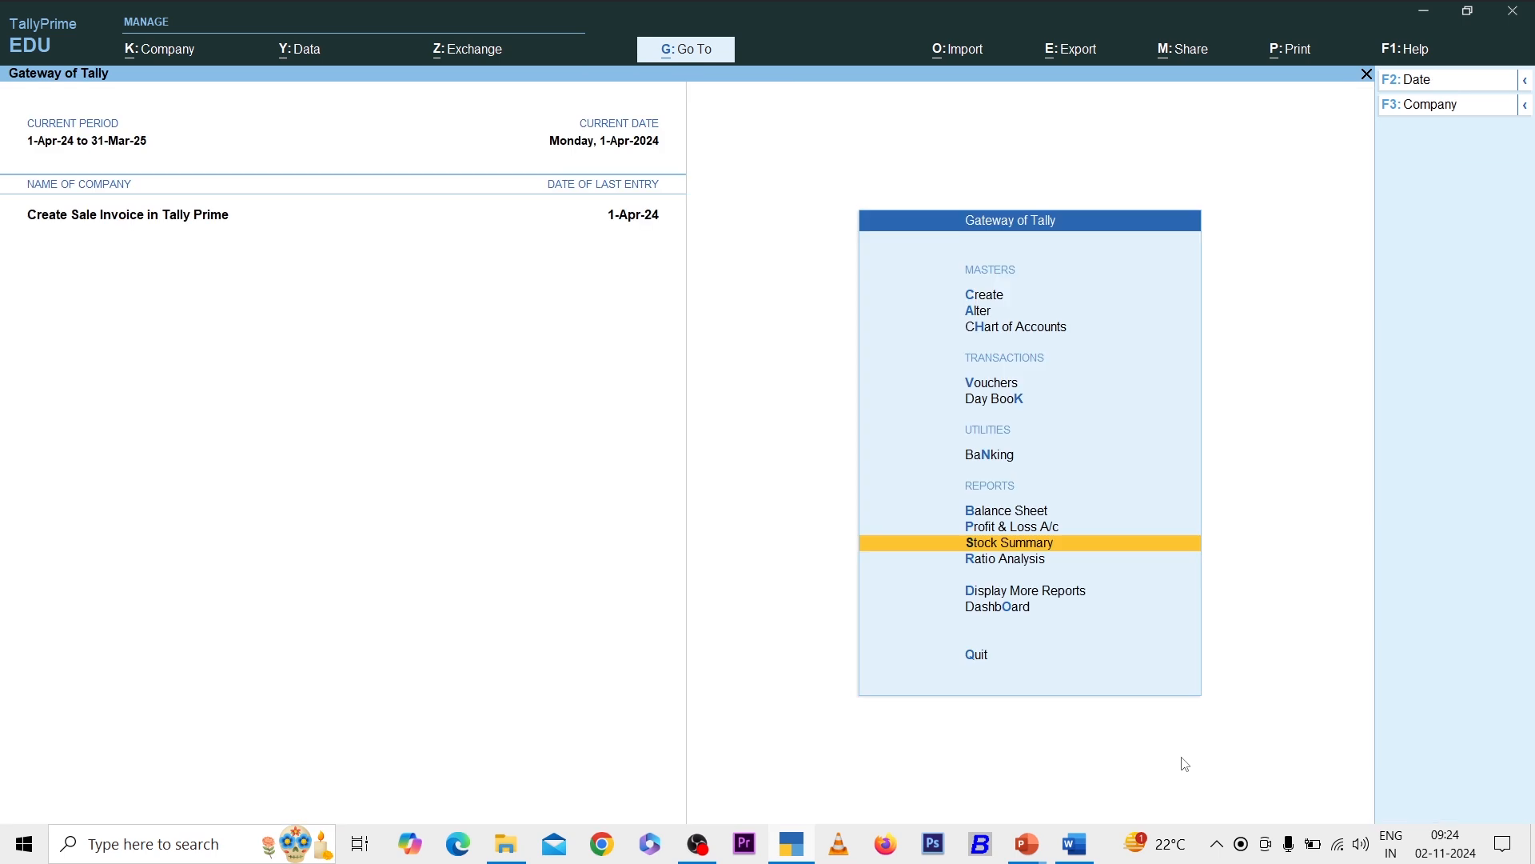
key(Up)
key(Up)
key(Return)
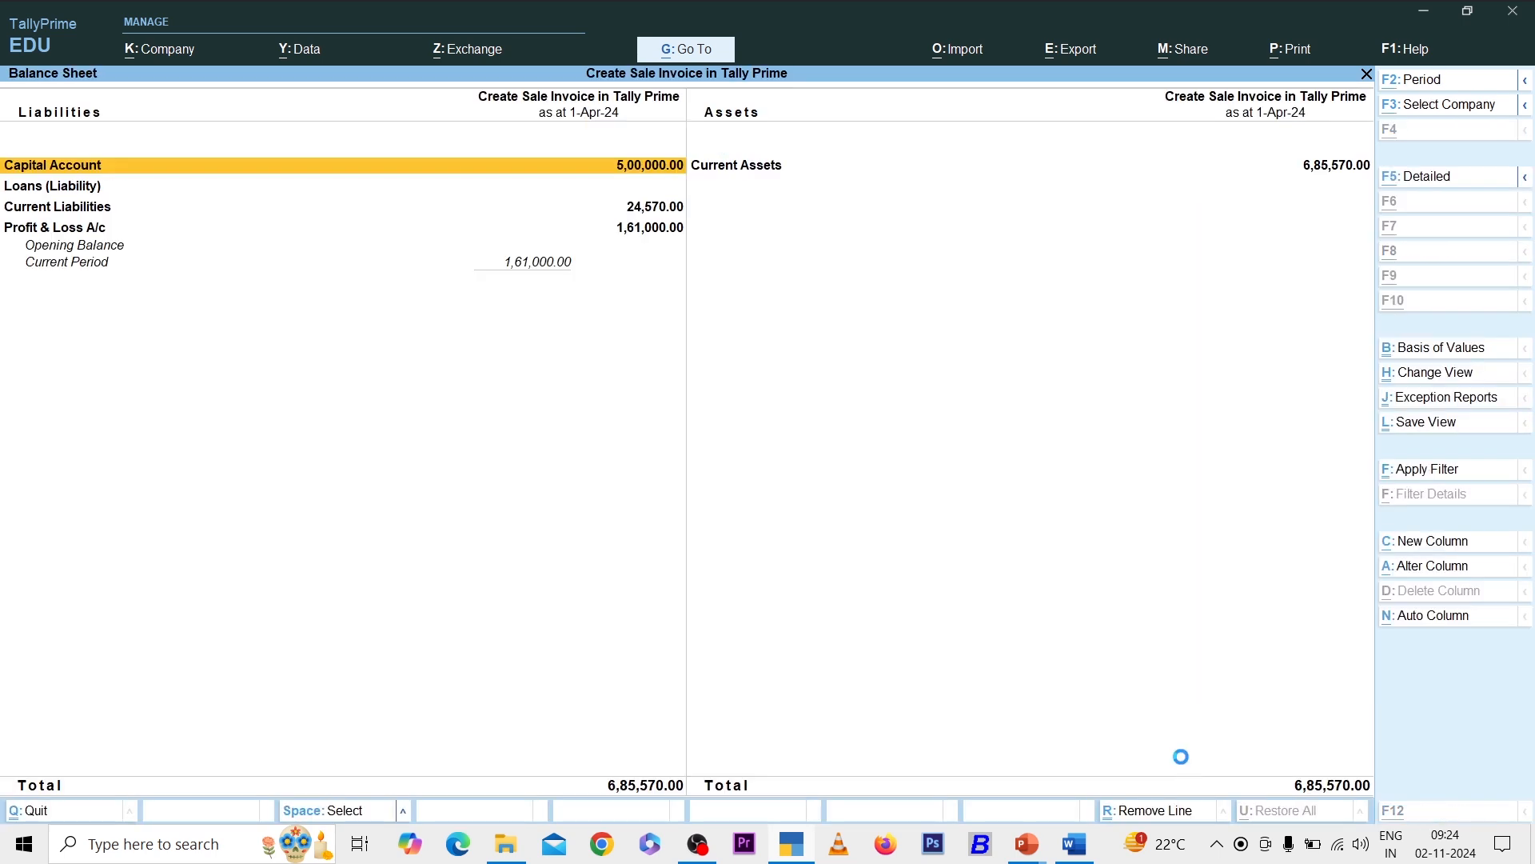
key(Right)
key(Down)
key(Down)
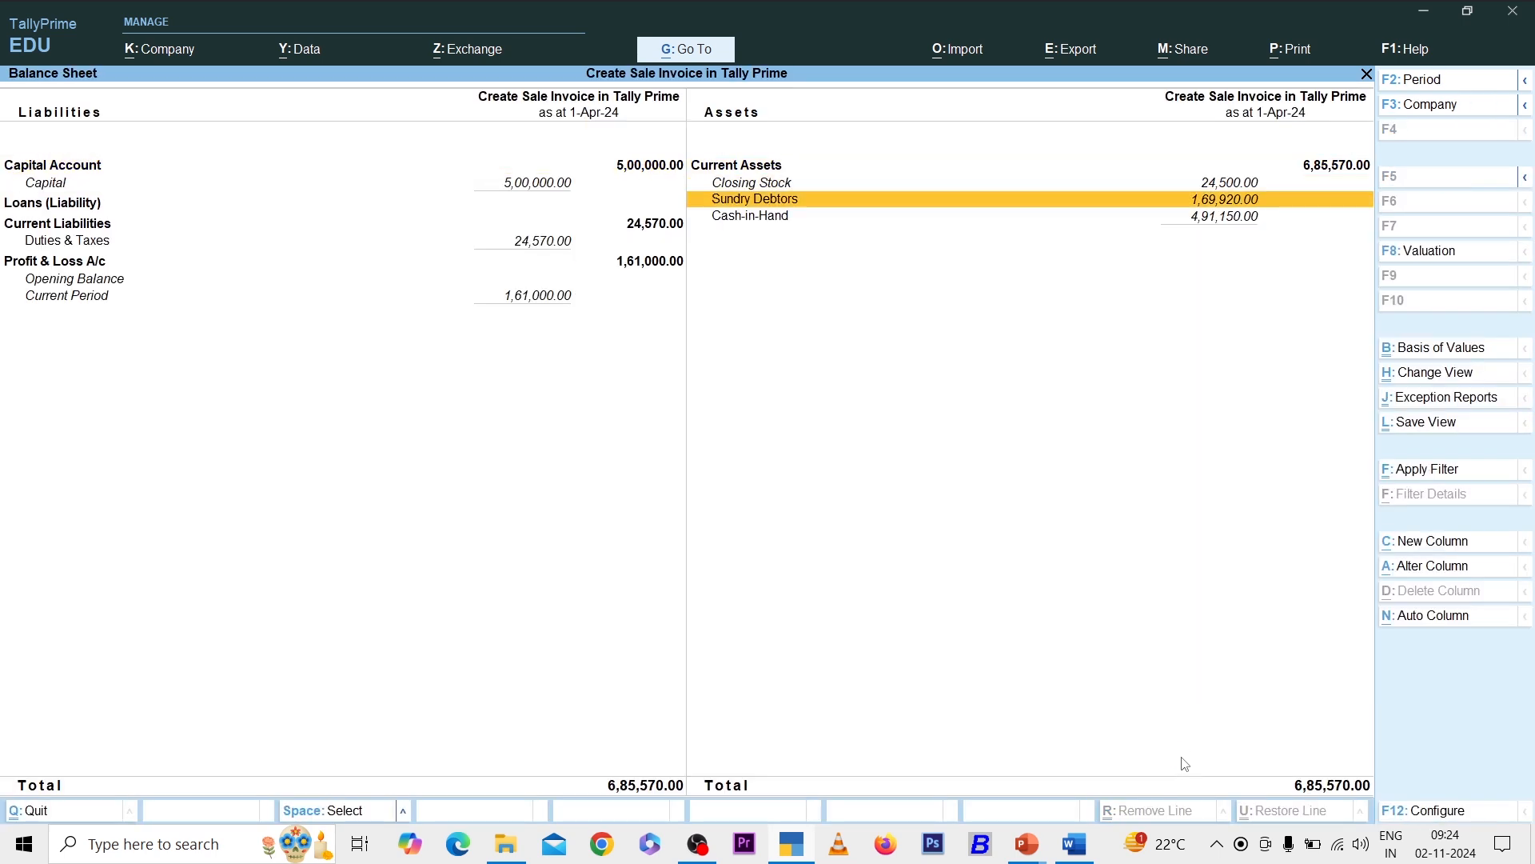
key(Down)
key(Up)
key(Escape)
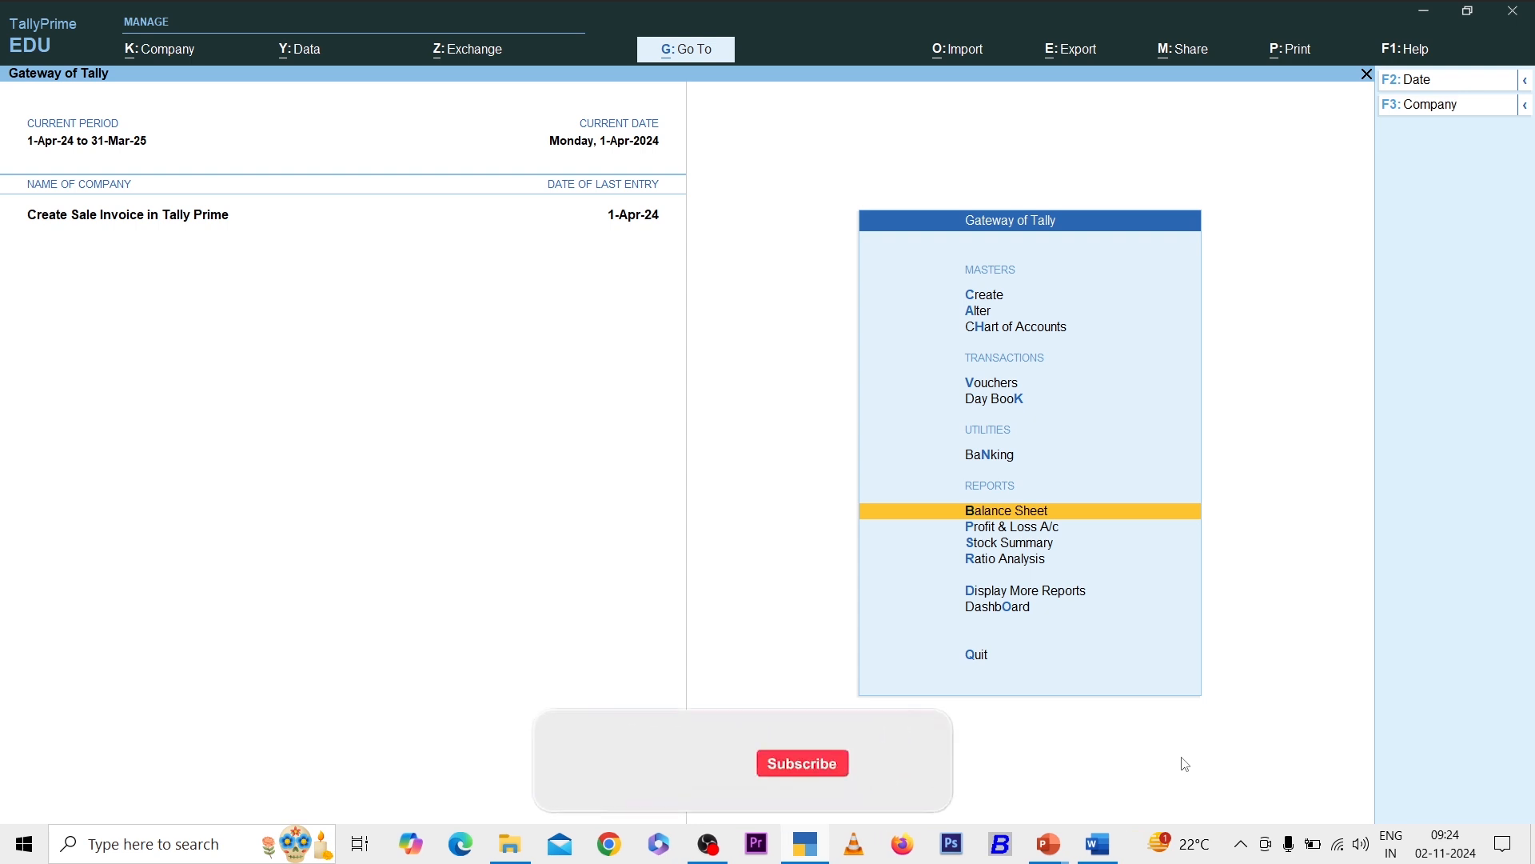